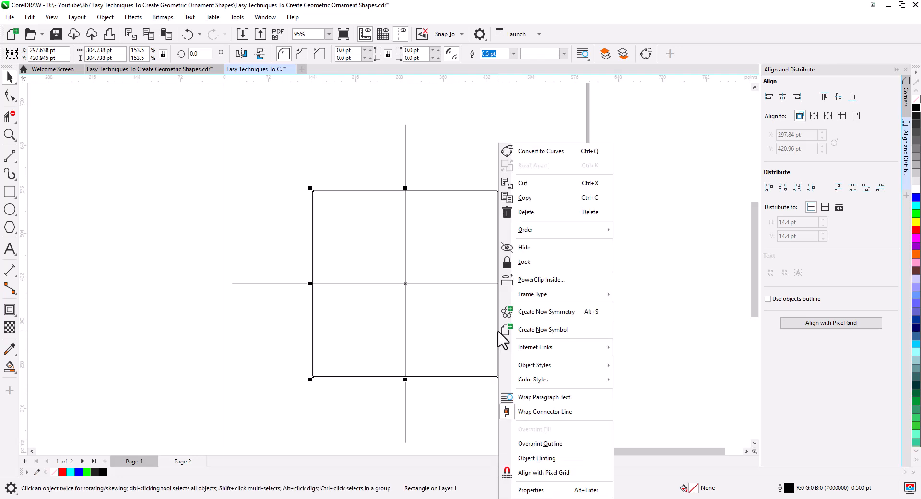
# Convert the square to curves and add a node at the midpoint of each of its four sides.
pyautogui.click(539, 150)
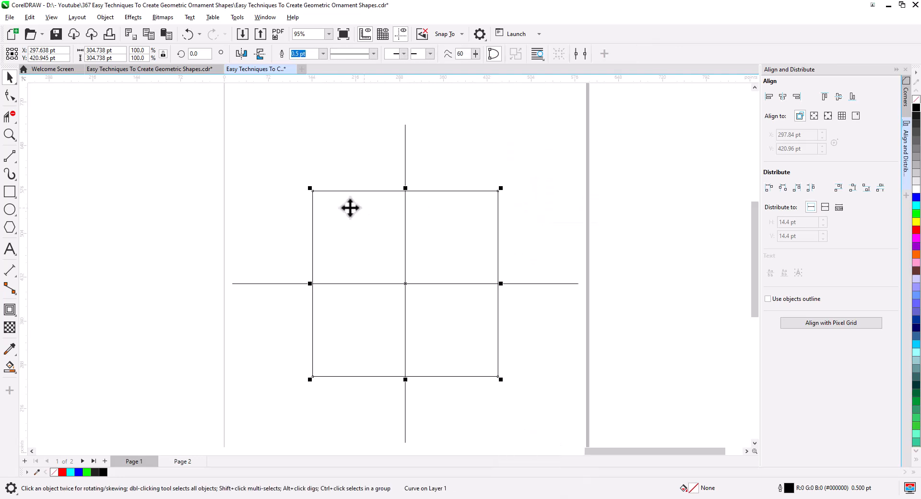
pyautogui.click(10, 95)
pyautogui.moveTo(310, 188); pyautogui.dragTo(511, 393)
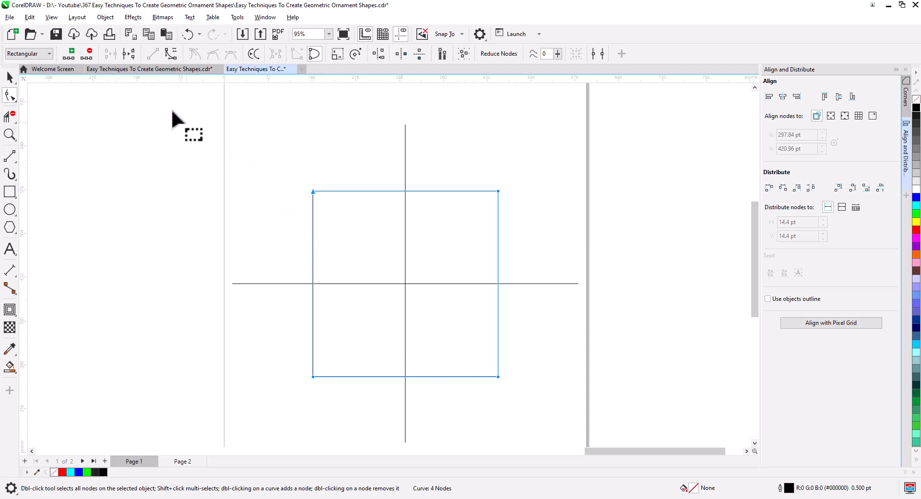
pyautogui.click(68, 53)
# Stretch the square's four corner nodes inward toward the centre to form a four-pointed star.
pyautogui.moveTo(479, 179); pyautogui.dragTo(504, 207)
pyautogui.click(337, 54)
pyautogui.moveTo(501, 379); pyautogui.dragTo(435, 328)
pyautogui.click(10, 78)
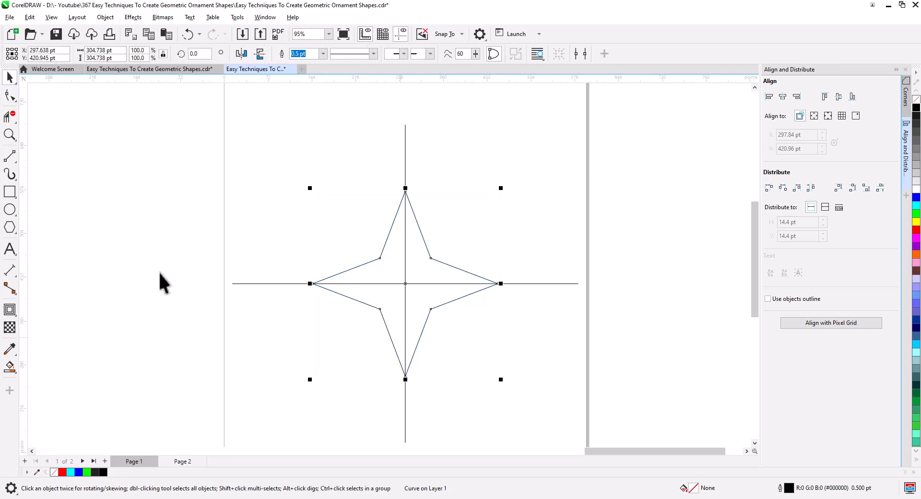
# Apply an outside contour to the star with 2 steps and a 7.0 pt offset.
pyautogui.click(8, 311)
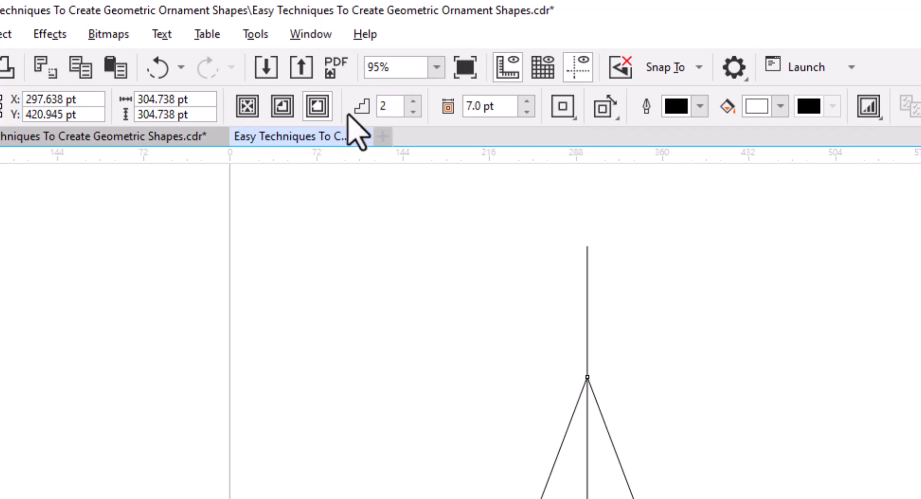
pyautogui.click(318, 107)
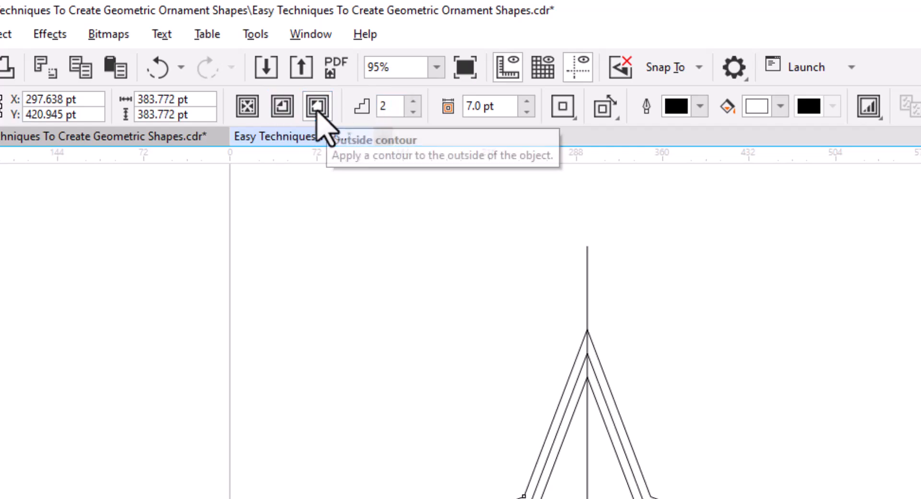
pyautogui.scroll(1, 619, 483)
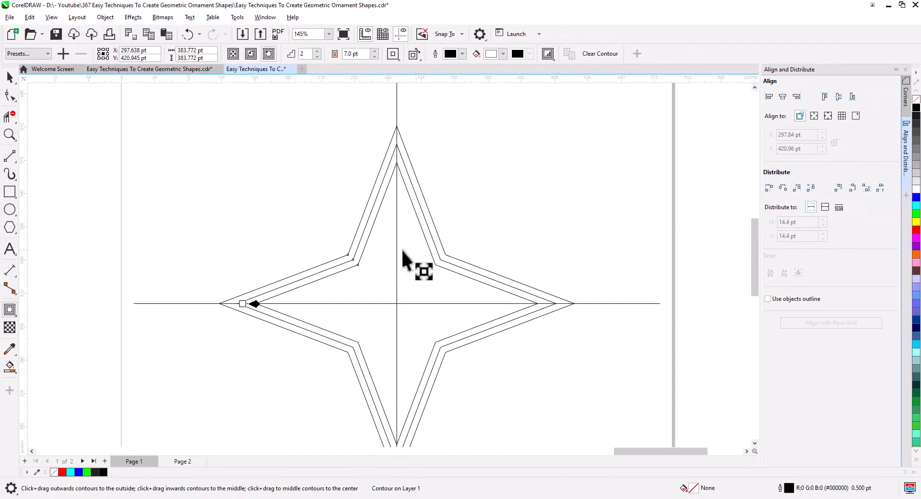
pyautogui.moveTo(403, 251); pyautogui.dragTo(384, 312)
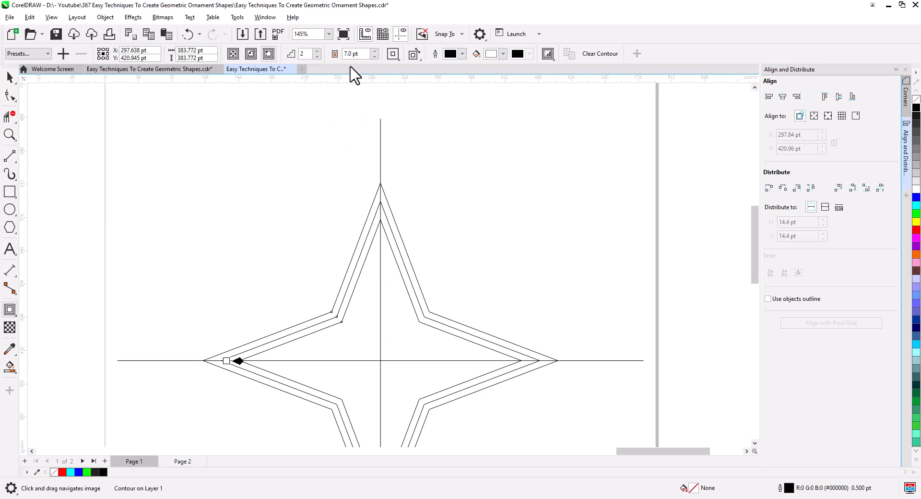
# Break the contour group apart from the star.
pyautogui.click(10, 77)
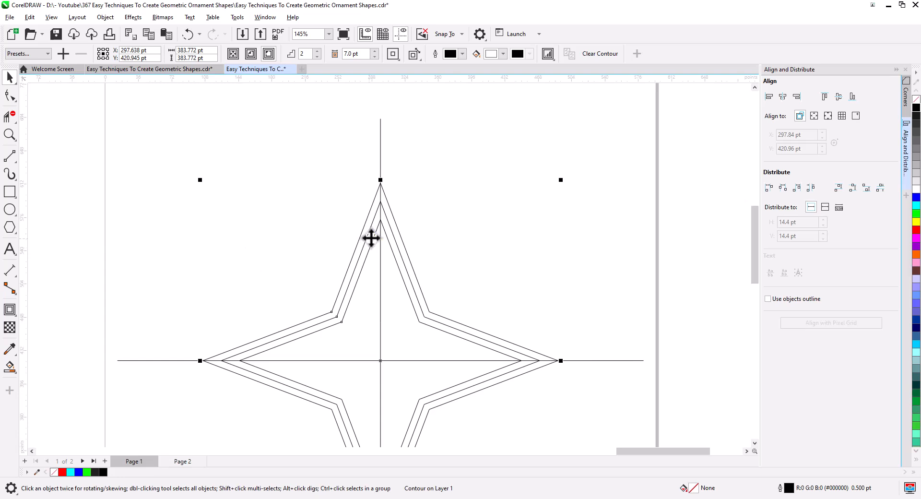
pyautogui.rightClick(392, 232)
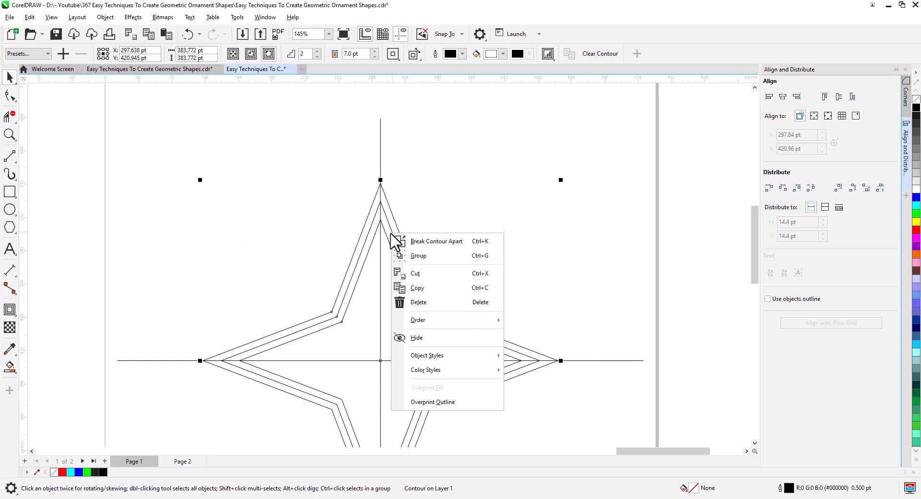
pyautogui.click(416, 242)
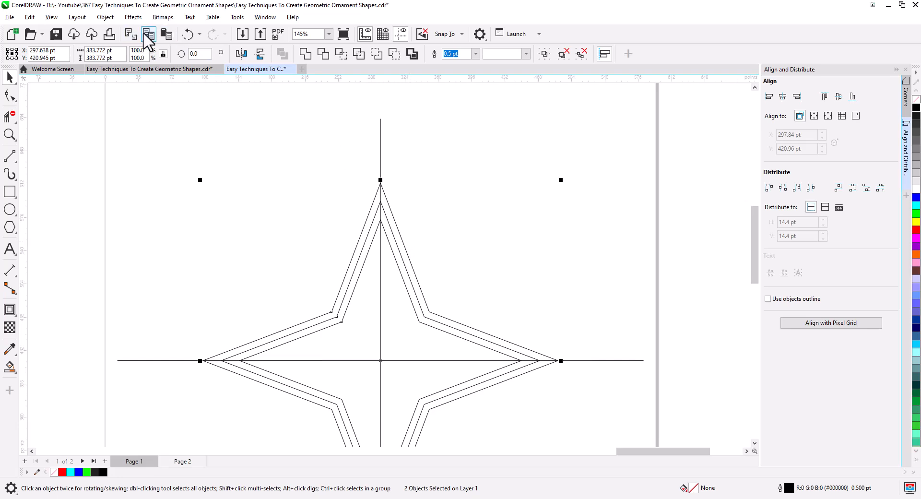
# Paste a duplicate of the three nested star outlines in place and rotate it 45 degrees.
pyautogui.click(167, 34)
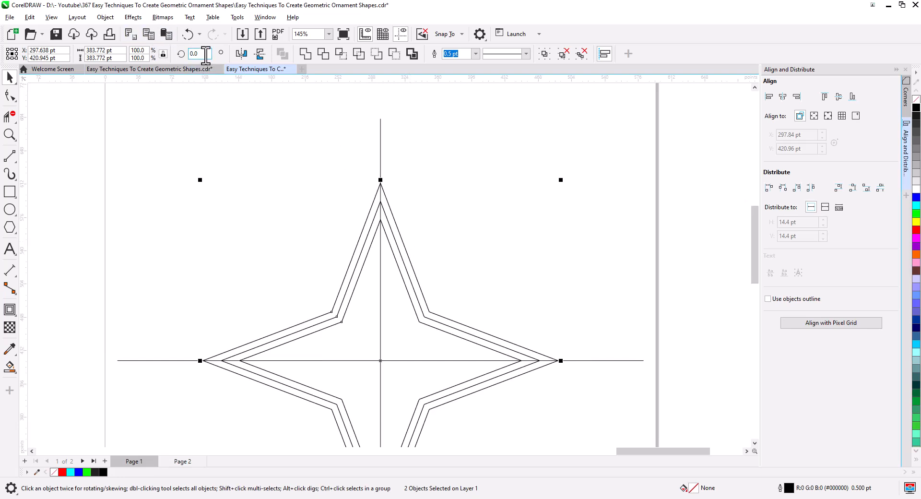
pyautogui.write('45')
pyautogui.press('Return')
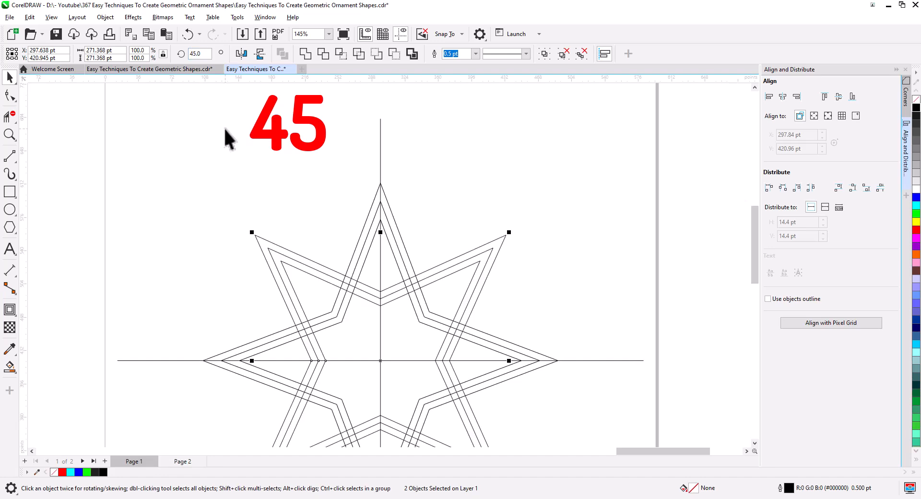
pyautogui.click(689, 287)
# Colour the horizontal and vertical guide lines red and add a duplicate of the pair rotated 45 degrees.
pyautogui.click(602, 360)
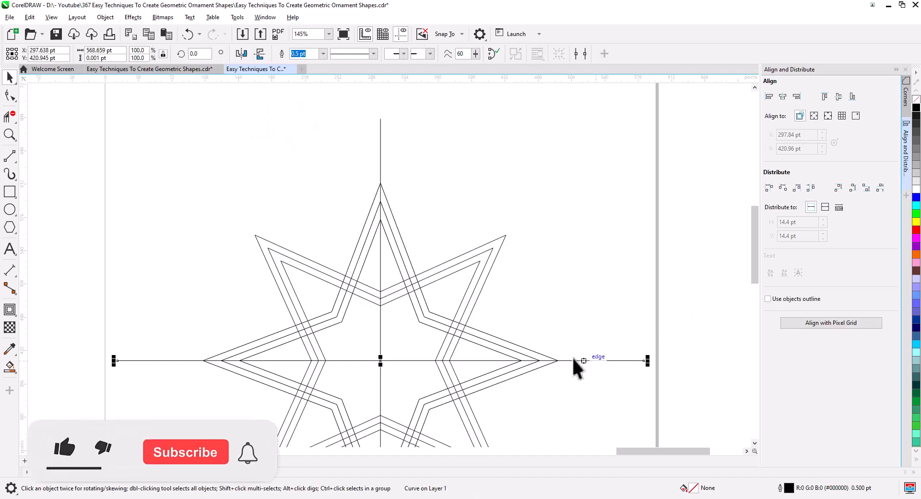
pyautogui.keyDown('shift'); pyautogui.click(380, 159); pyautogui.keyUp('shift')
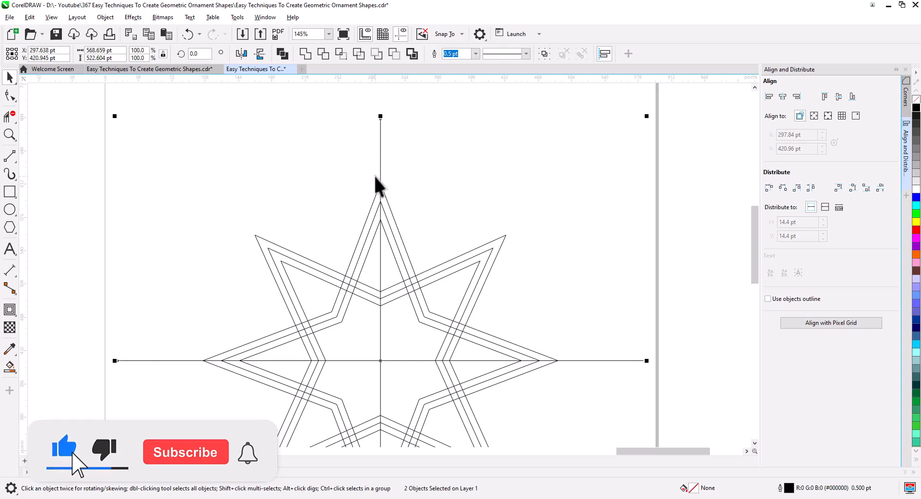
pyautogui.rightClick(915, 230)
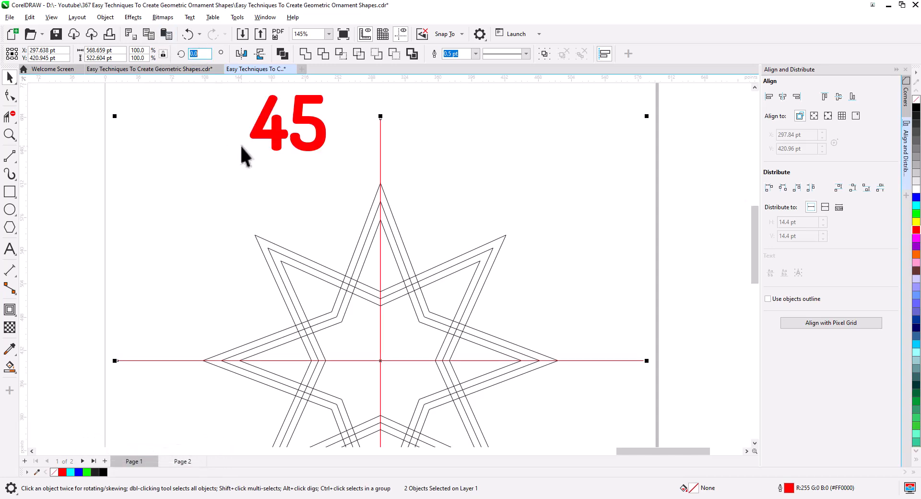
pyautogui.write('45')
pyautogui.press('Return')
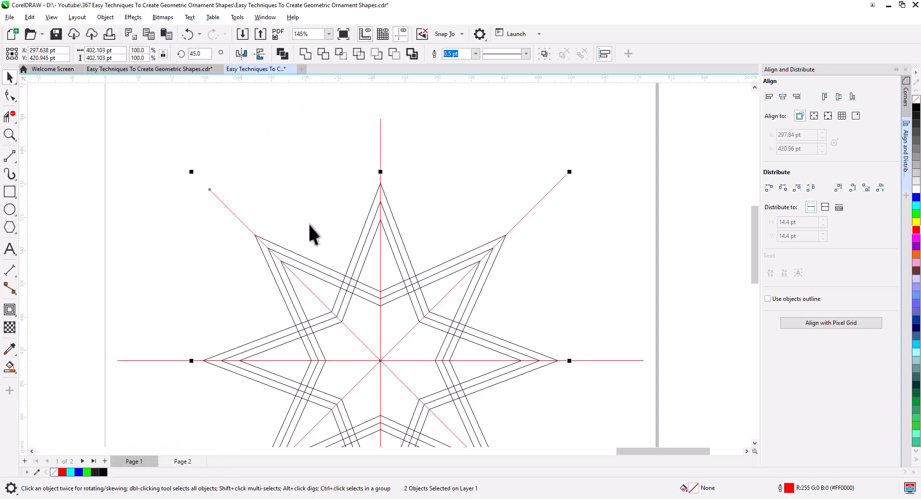
pyautogui.click(595, 280)
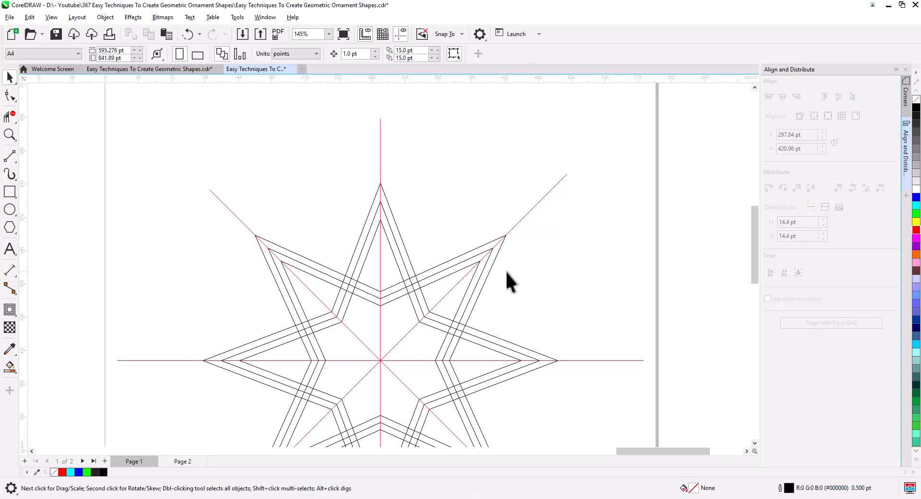
# Draw a line along the rotated middle star's edge from its upper inner corner to its tip, and move it up about 28 pt.
pyautogui.scroll(5, 488, 263)
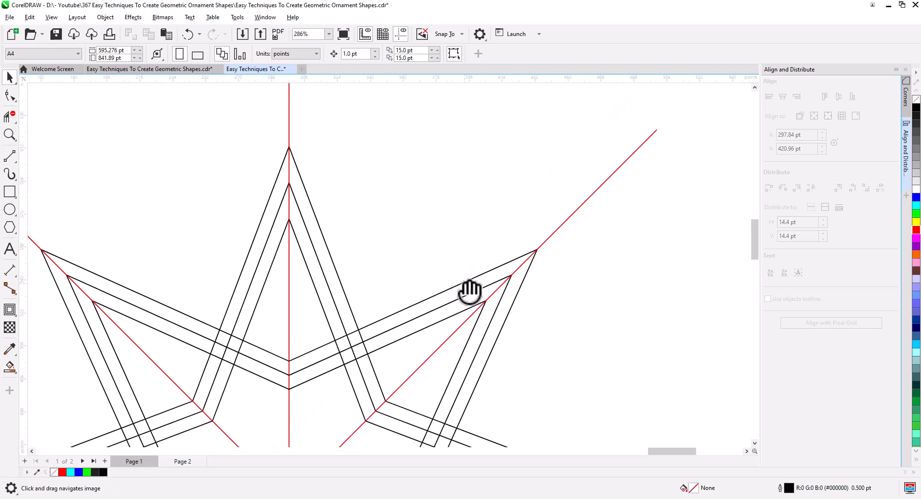
pyautogui.click(10, 156)
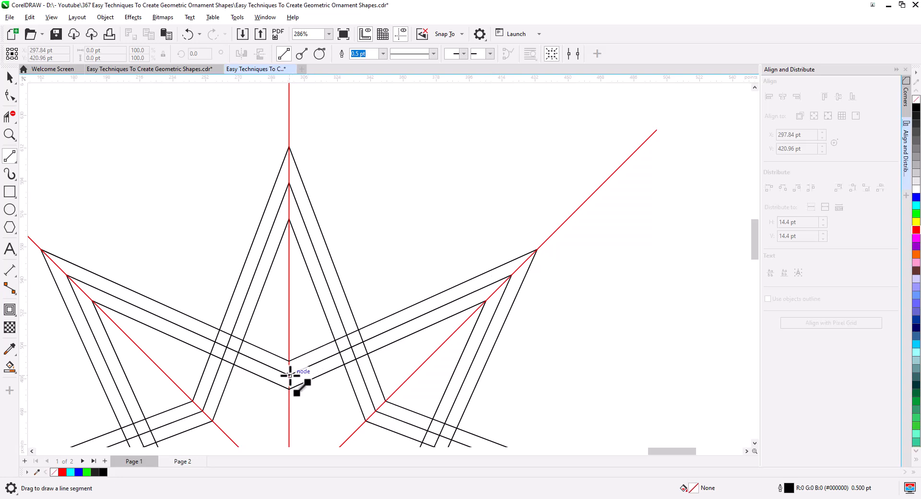
pyautogui.moveTo(290, 374); pyautogui.dragTo(514, 276)
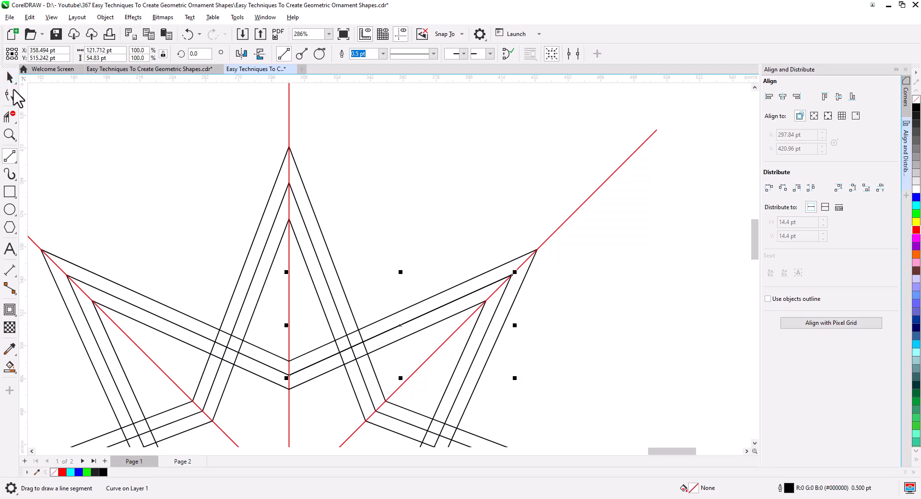
pyautogui.click(10, 78)
pyautogui.moveTo(290, 375); pyautogui.dragTo(286, 324)
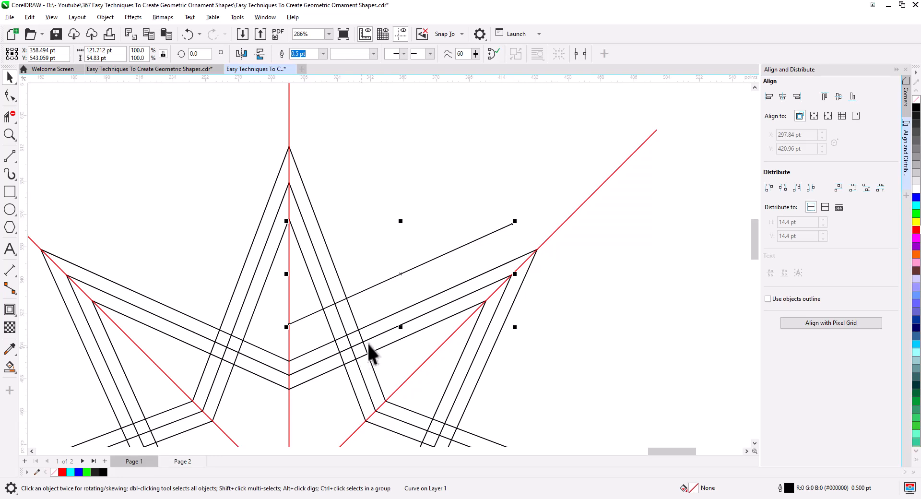
# Draw a vertical line about 7.7 pt long between the upper inner corners of the rotated middle and outer stars.
pyautogui.scroll(3, 365, 336)
pyautogui.moveTo(364, 335); pyautogui.dragTo(391, 319)
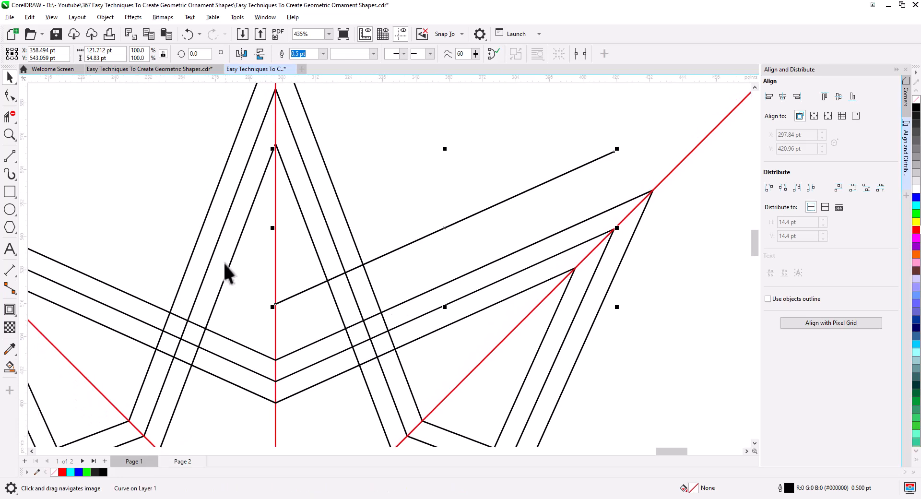
pyautogui.click(11, 156)
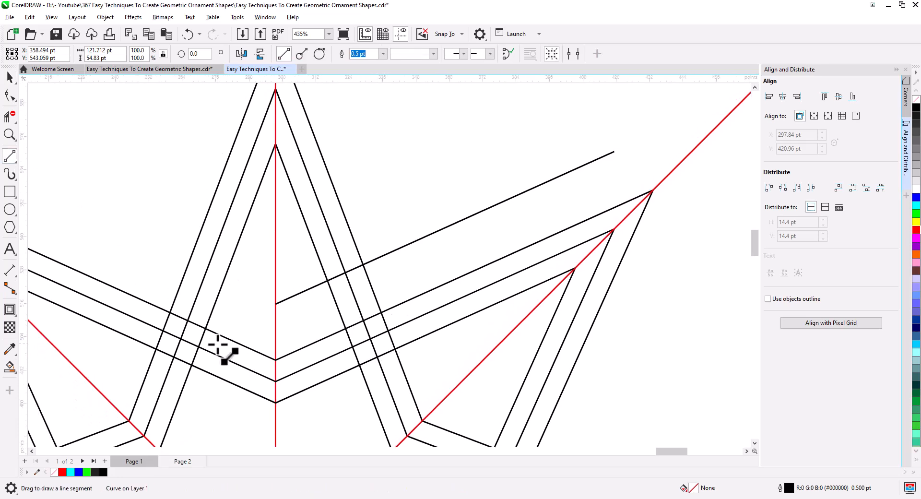
pyautogui.moveTo(276, 381); pyautogui.dragTo(276, 358)
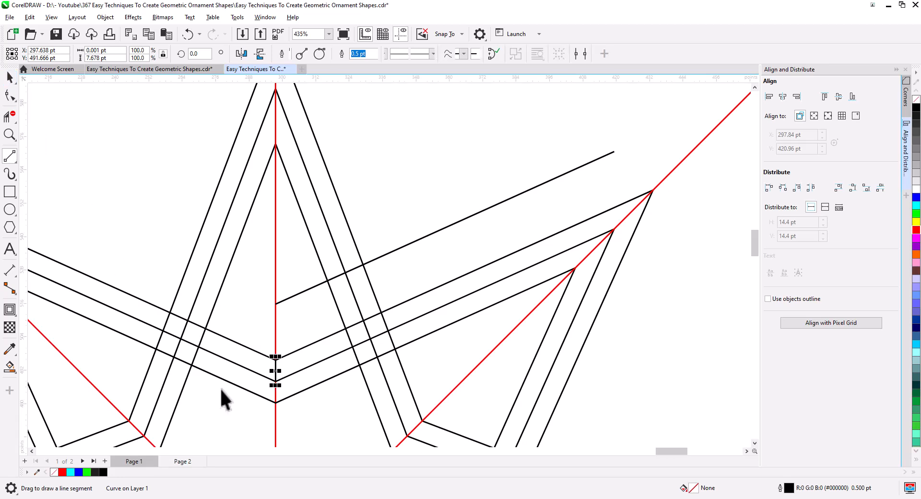
# Move the short vertical line up so its lower end meets the outer star's inner corner, and colour its outline blue.
pyautogui.press('space')
pyautogui.moveTo(276, 382); pyautogui.dragTo(276, 361)
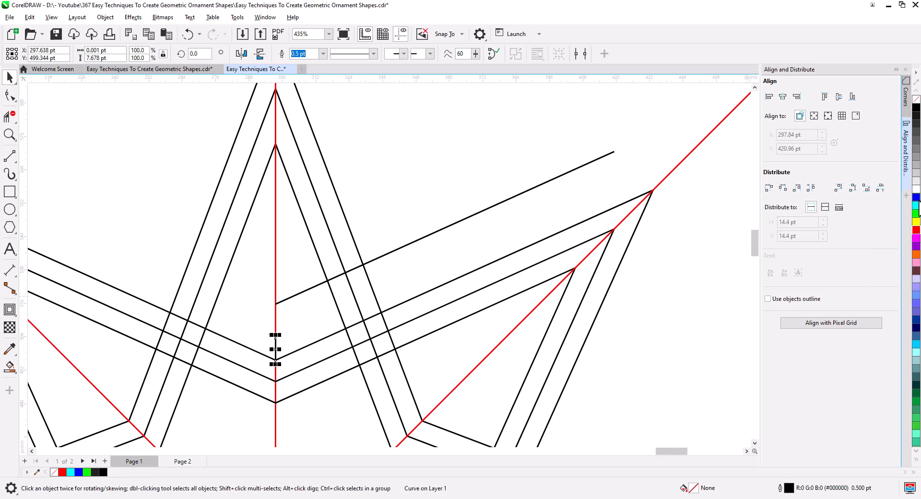
pyautogui.rightClick(916, 197)
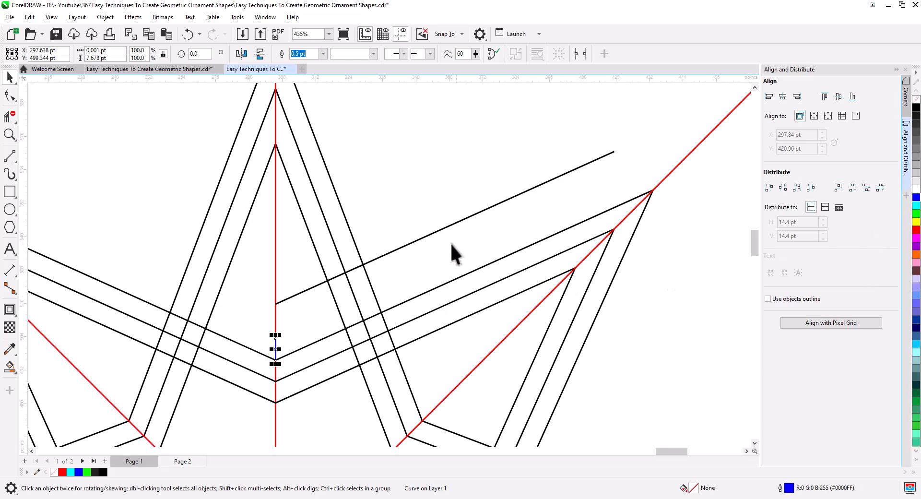
pyautogui.press('Escape')
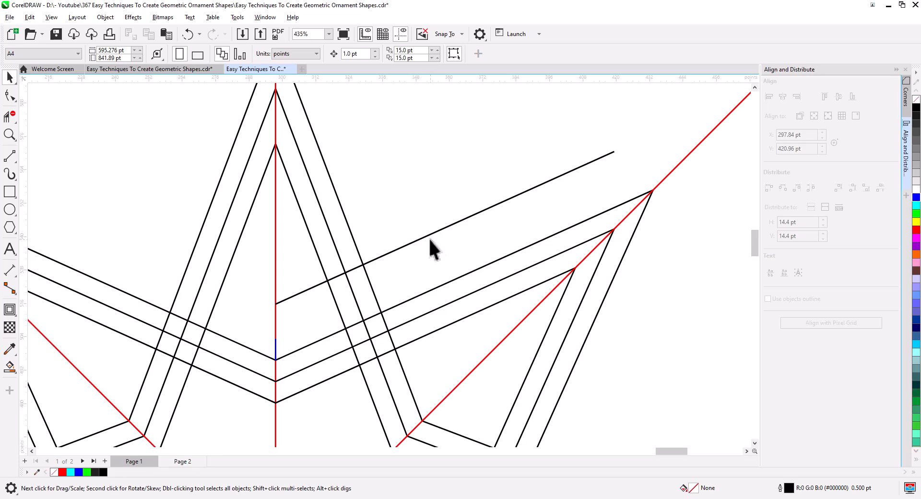
# Colour the long slanted line blue and move it down so its lower end snaps to the short blue line's upper end.
pyautogui.click(427, 236)
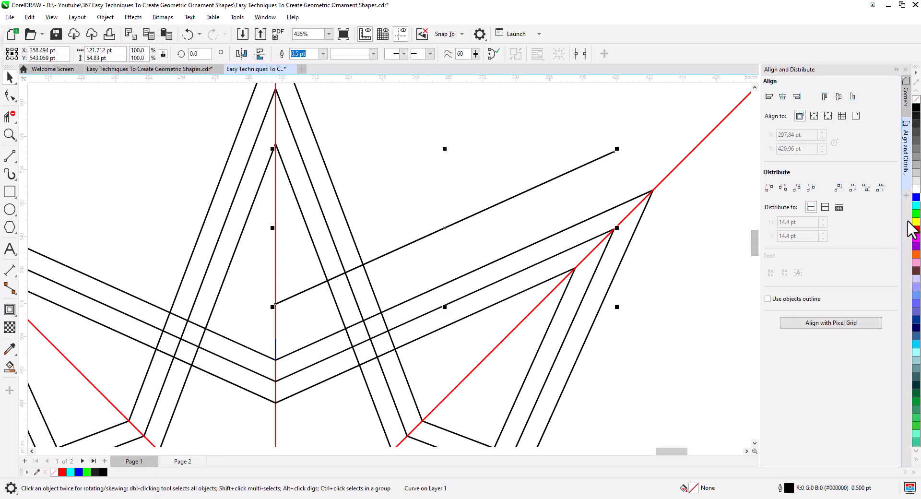
pyautogui.rightClick(916, 198)
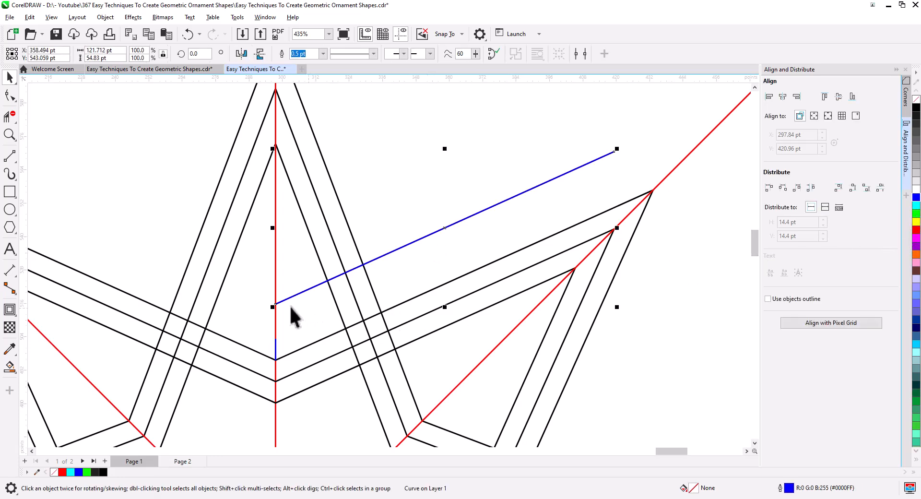
pyautogui.moveTo(275, 304); pyautogui.dragTo(275, 338)
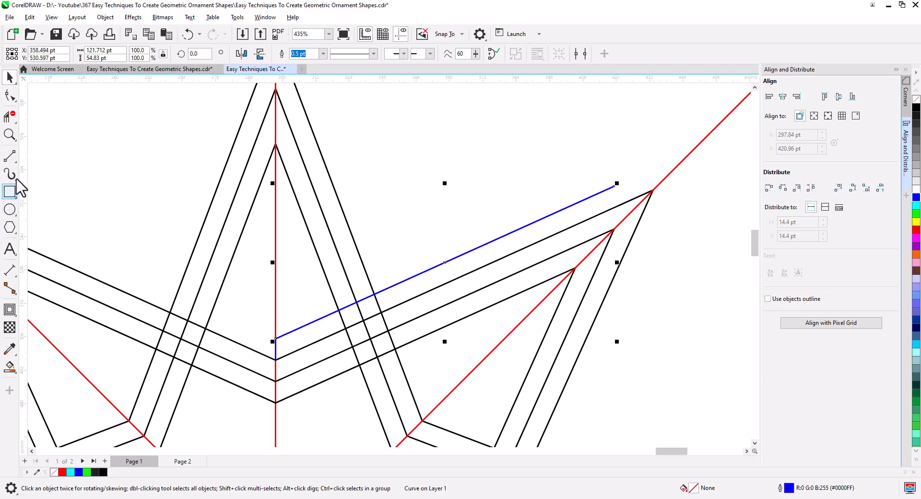
# Draw a vertical line about 15.4 pt long between the upper inner corners of the rotated innermost and outermost stars.
pyautogui.click(10, 158)
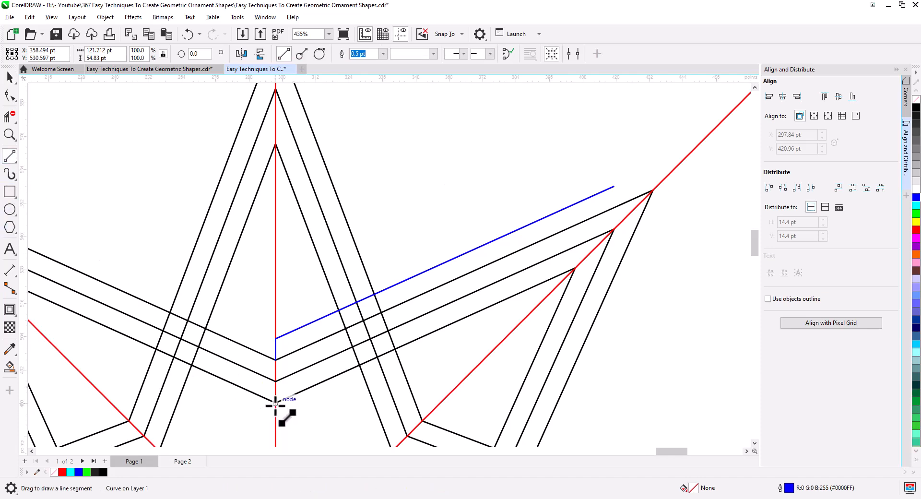
pyautogui.moveTo(275, 403)
pyautogui.mouseDown()
pyautogui.moveTo(281, 370)
pyautogui.moveTo(251, 372)
pyautogui.mouseUp()
pyautogui.click(10, 77)
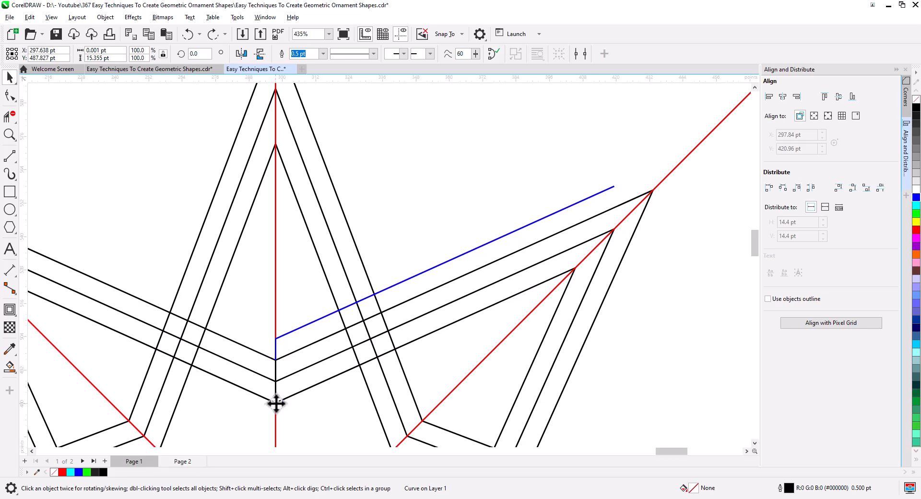
# Move the new vertical line up onto the slanted blue line's lower end, and place a copy of the slanted line at its upper end.
pyautogui.moveTo(276, 404); pyautogui.dragTo(276, 296)
pyautogui.click(281, 339)
pyautogui.click(307, 321)
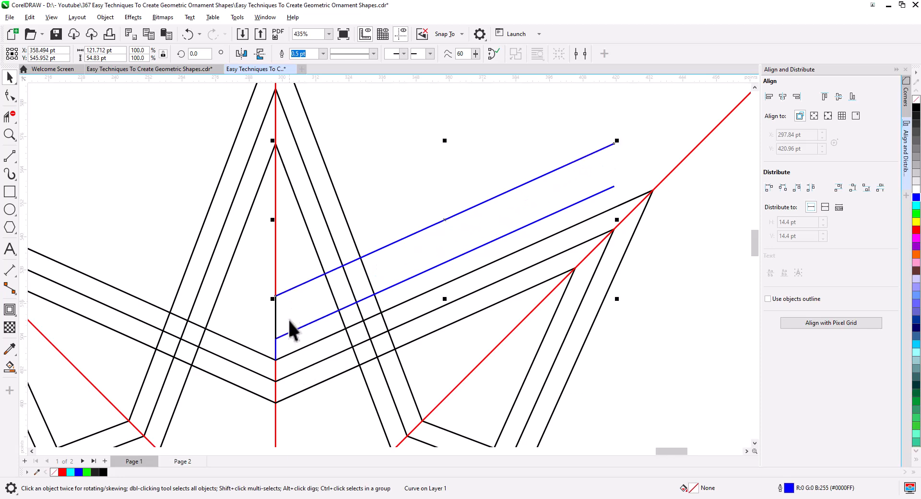
pyautogui.scroll(3, 279, 318)
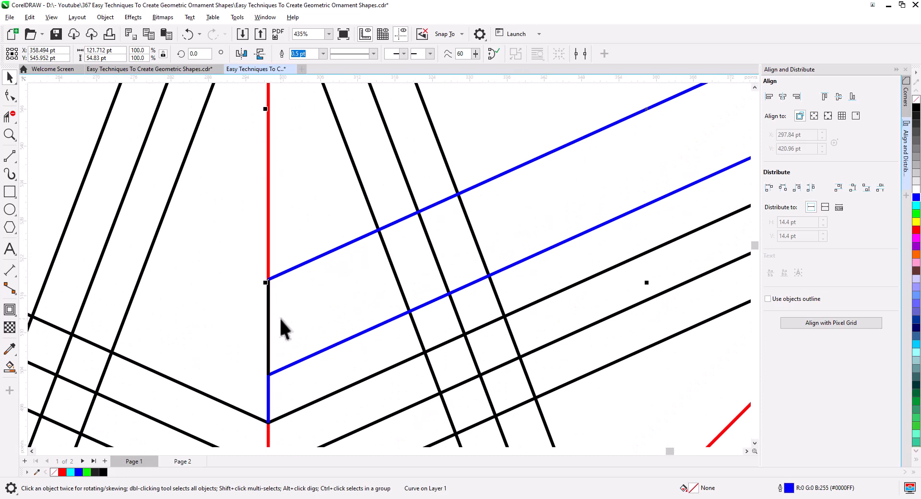
pyautogui.moveTo(267, 316); pyautogui.dragTo(285, 257)
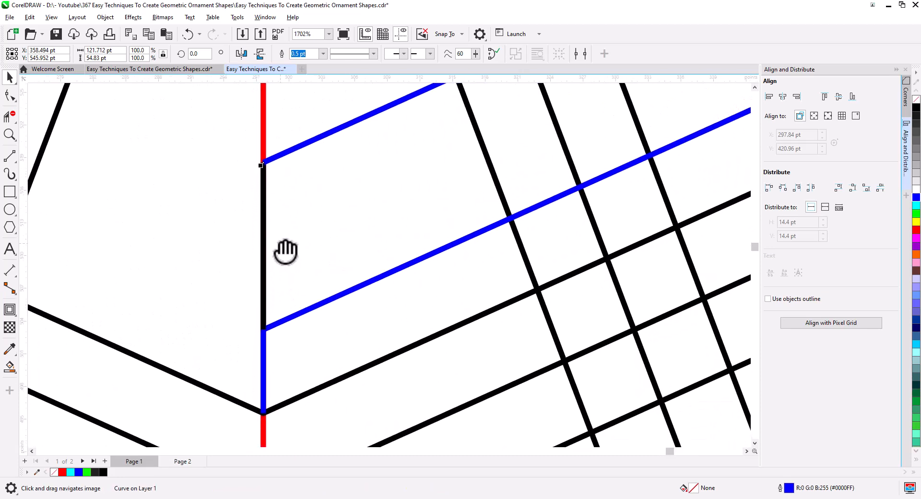
# Draw a straight line, about 47.3 by 123.3 pt, from the middle star's top tip to its neighbouring inner corner on the diagonal guide.
pyautogui.scroll(-1, 286, 257)
pyautogui.scroll(-2, 305, 269)
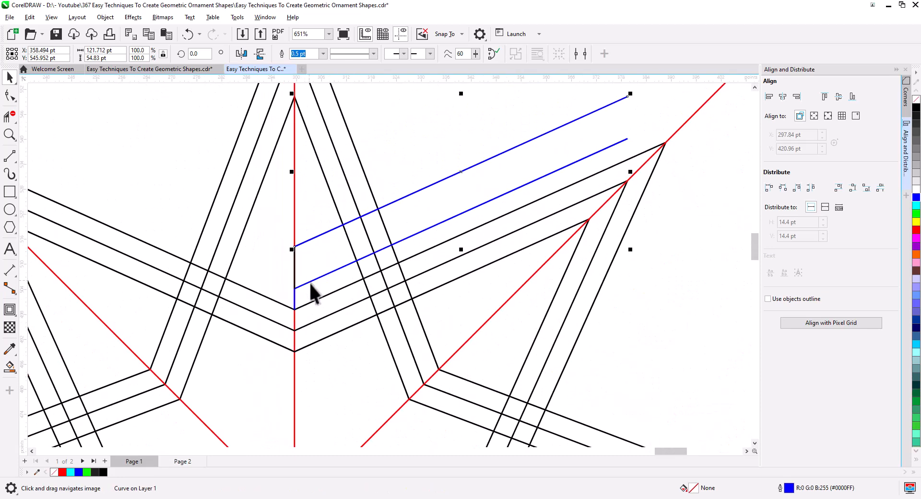
pyautogui.moveTo(313, 292); pyautogui.dragTo(318, 323)
pyautogui.scroll(-2, 323, 319)
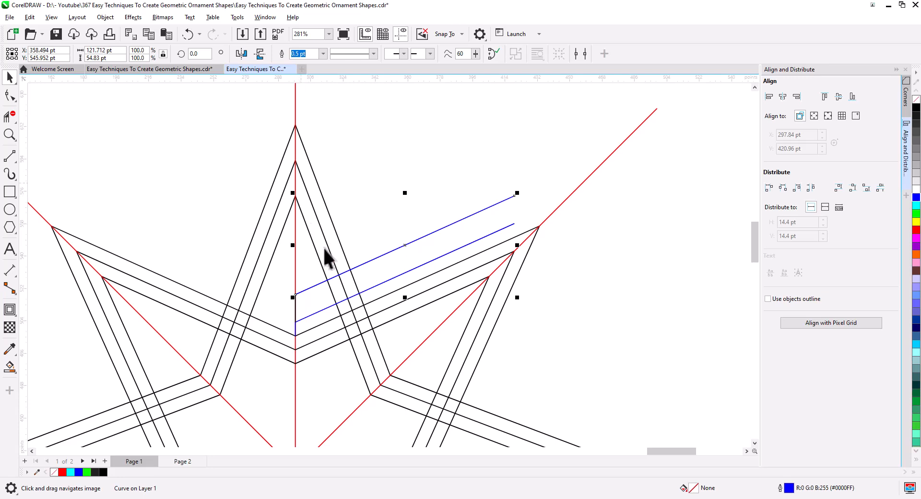
pyautogui.click(9, 156)
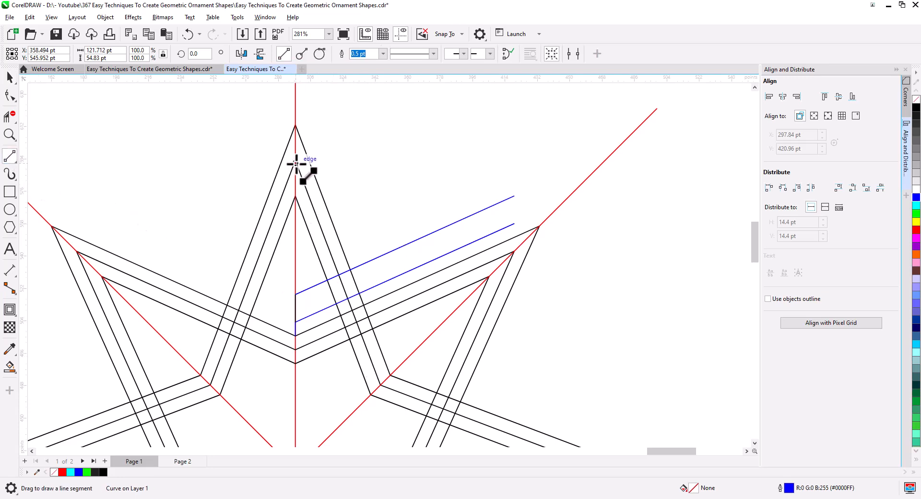
pyautogui.moveTo(296, 163); pyautogui.dragTo(382, 385)
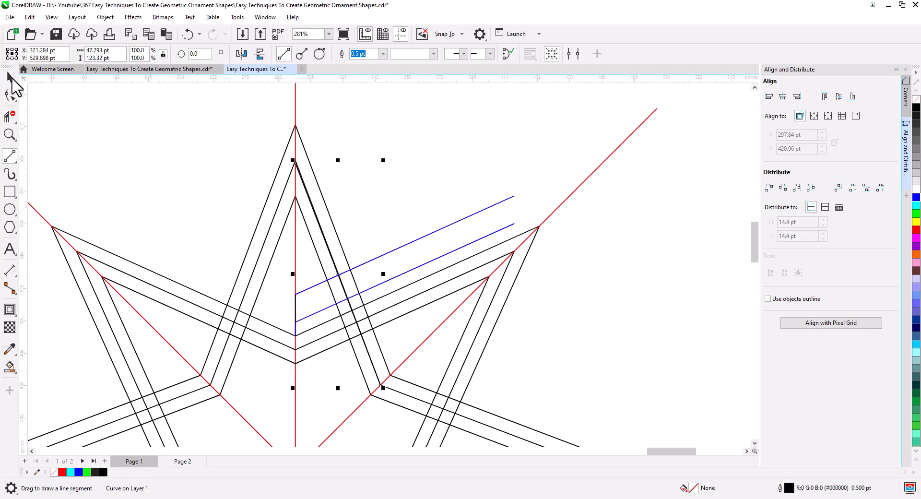
# Move the new steep line outward so its lower end lies on the diagonal red guide beyond the stars, and colour its outline blue.
pyautogui.click(10, 77)
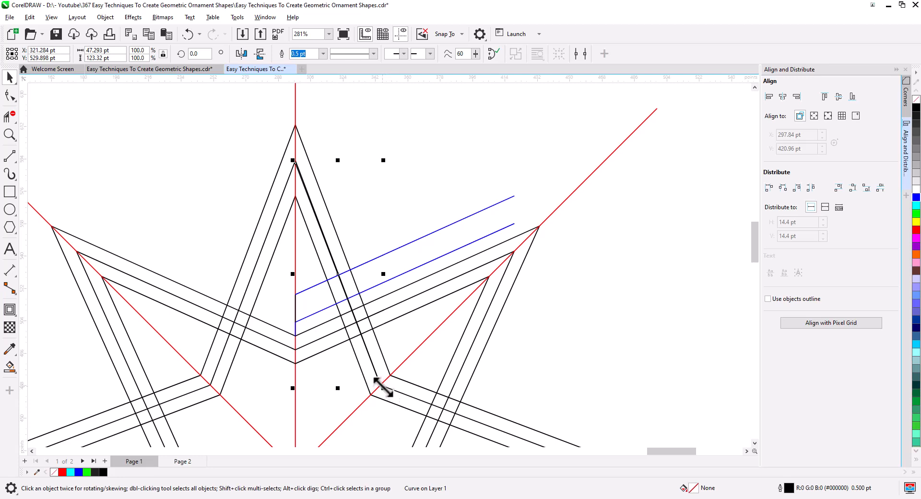
pyautogui.moveTo(382, 385); pyautogui.dragTo(406, 361)
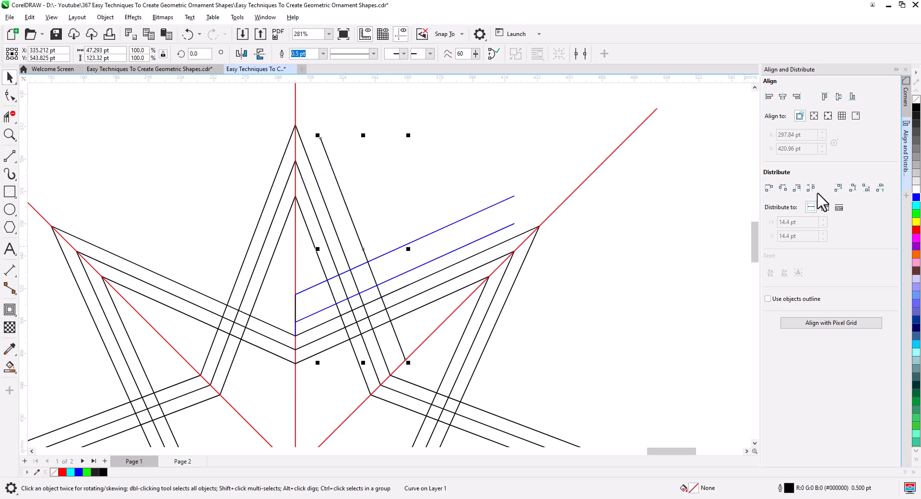
pyautogui.rightClick(916, 197)
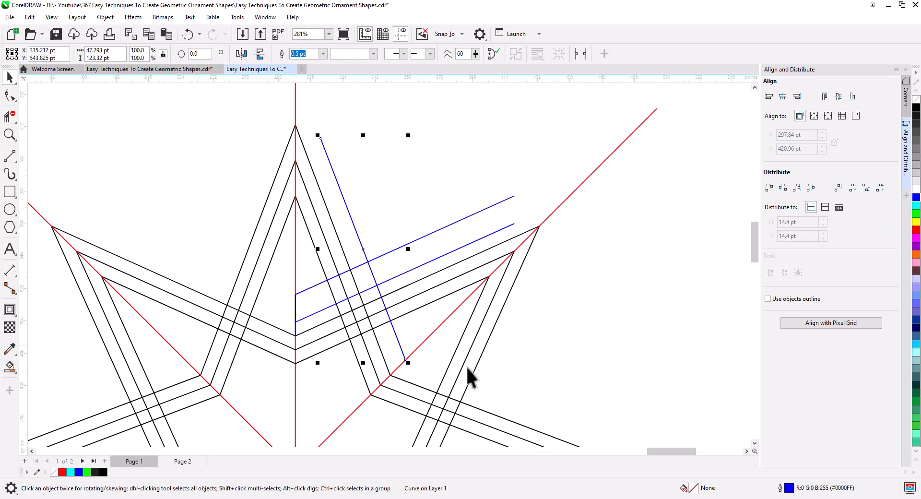
# Draw a diagonal line about 5.4 by 5.4 pt between the middle and outer inner corners, colour it blue and move it outward one spacing.
pyautogui.scroll(5, 417, 379)
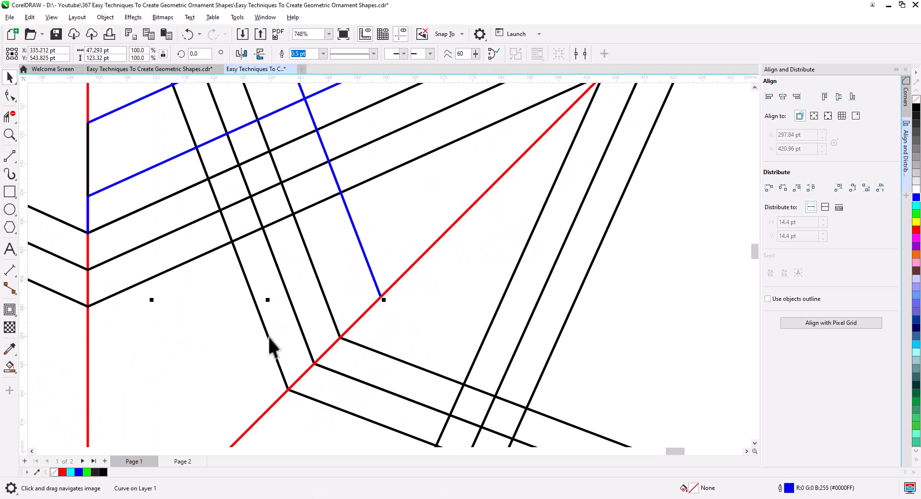
pyautogui.click(9, 156)
pyautogui.moveTo(314, 366); pyautogui.dragTo(342, 337)
pyautogui.click(9, 78)
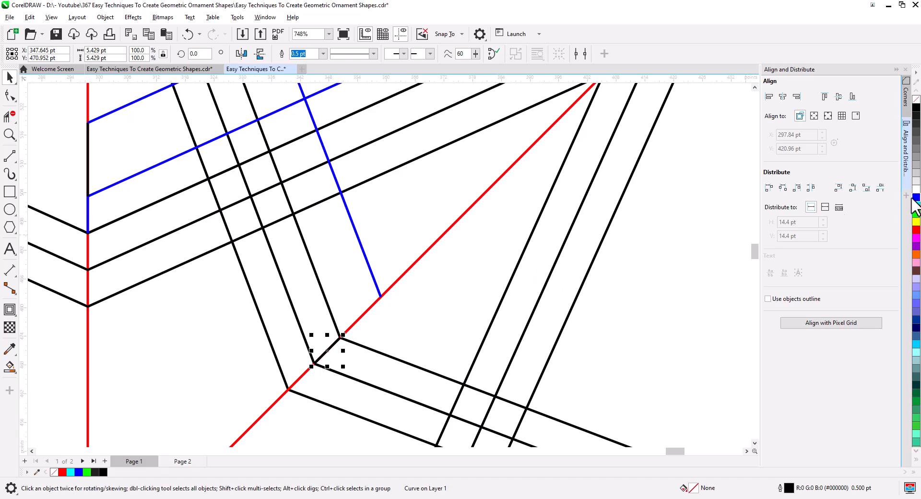
pyautogui.moveTo(315, 365); pyautogui.dragTo(341, 337)
# Snap the steep blue line's lower end to the short diagonal line's upper end, and draw a diagonal spacer about 10.9 by 10.9 pt between the outermost inner corners.
pyautogui.click(377, 288)
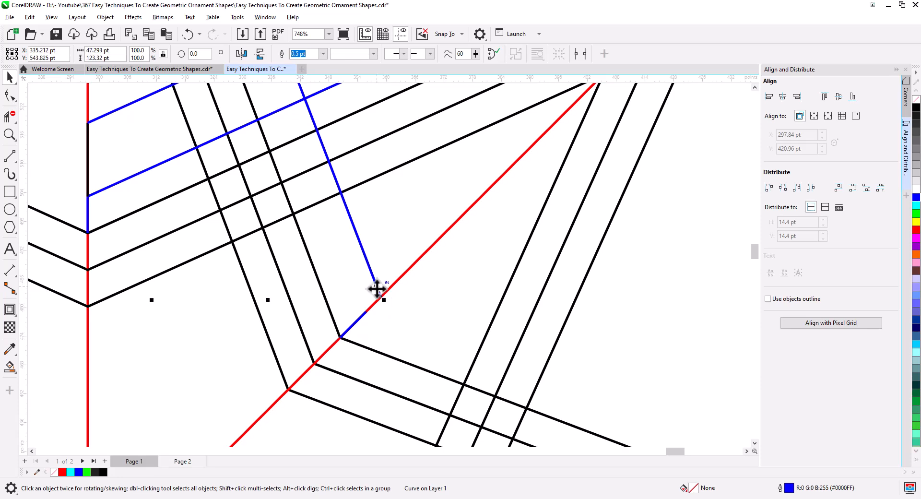
pyautogui.moveTo(381, 297); pyautogui.dragTo(366, 313)
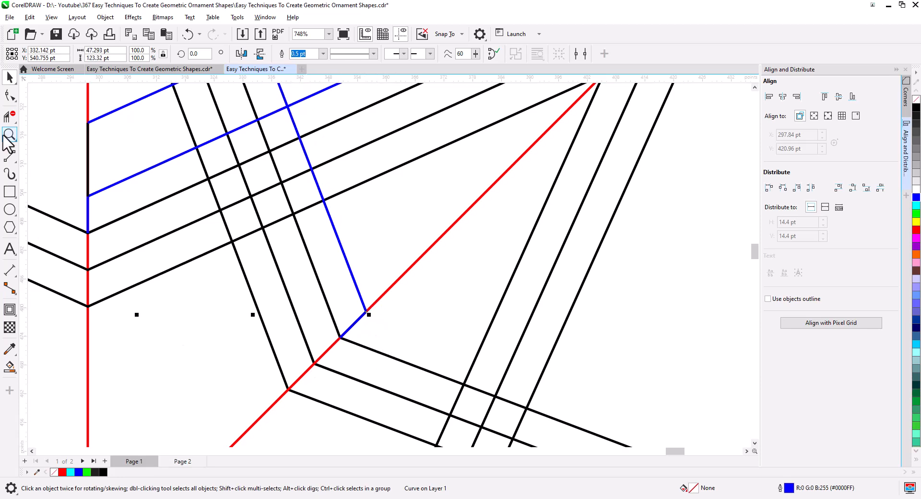
pyautogui.click(10, 155)
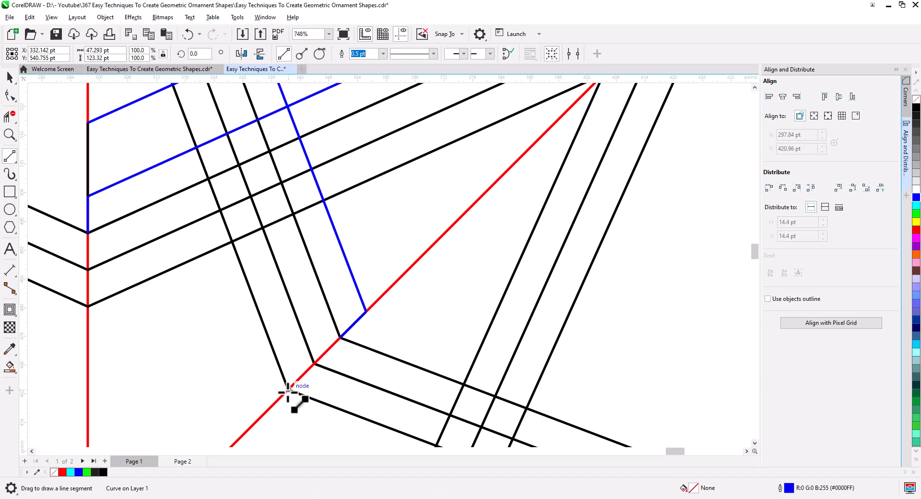
pyautogui.moveTo(289, 390); pyautogui.dragTo(340, 338)
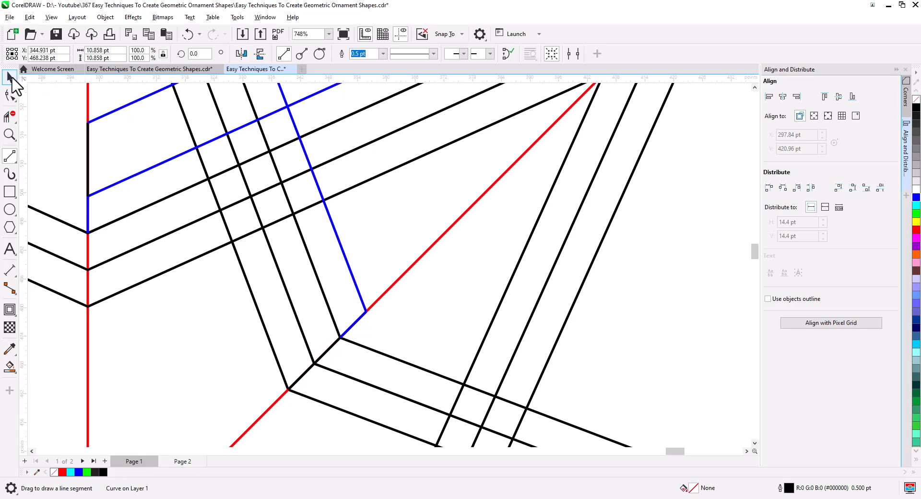
# Move the diagonal spacer outward to the steep blue line's lower end, and place a copy of the steep line at the spacer's upper end.
pyautogui.click(10, 76)
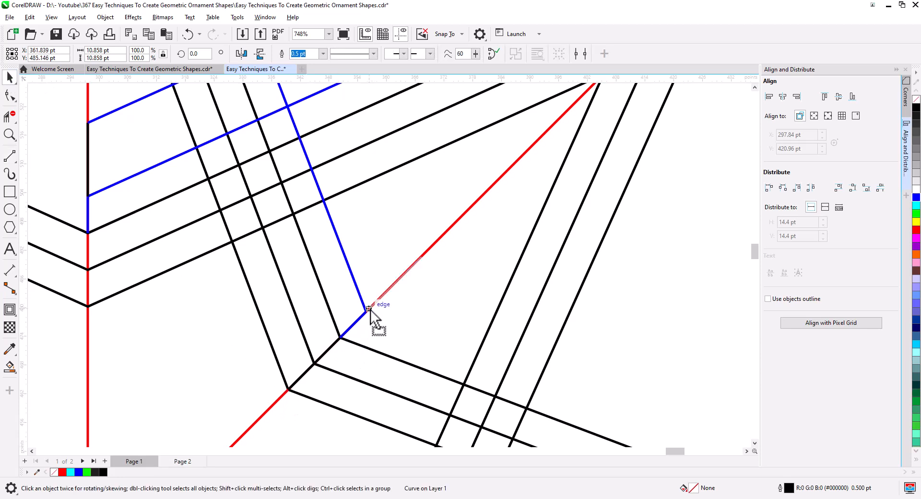
pyautogui.moveTo(368, 311); pyautogui.dragTo(421, 263)
pyautogui.click(360, 297)
pyautogui.click(434, 287)
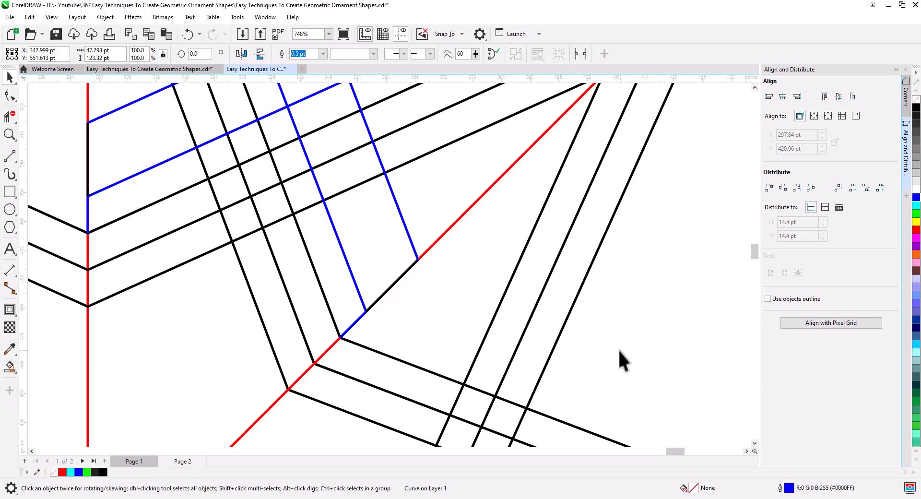
# Delete the black diagonal spacer line and the black vertical spacer line between the blue lines.
pyautogui.click(395, 283)
pyautogui.click(417, 318)
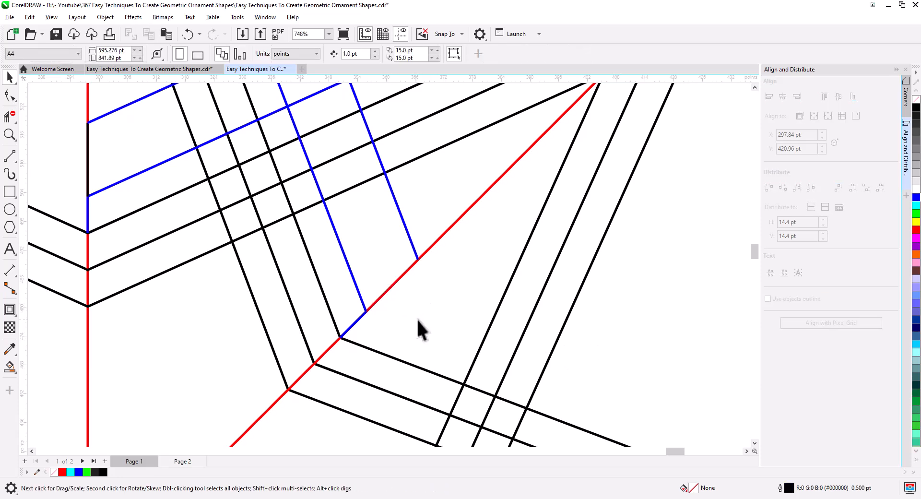
pyautogui.scroll(-2, 405, 309)
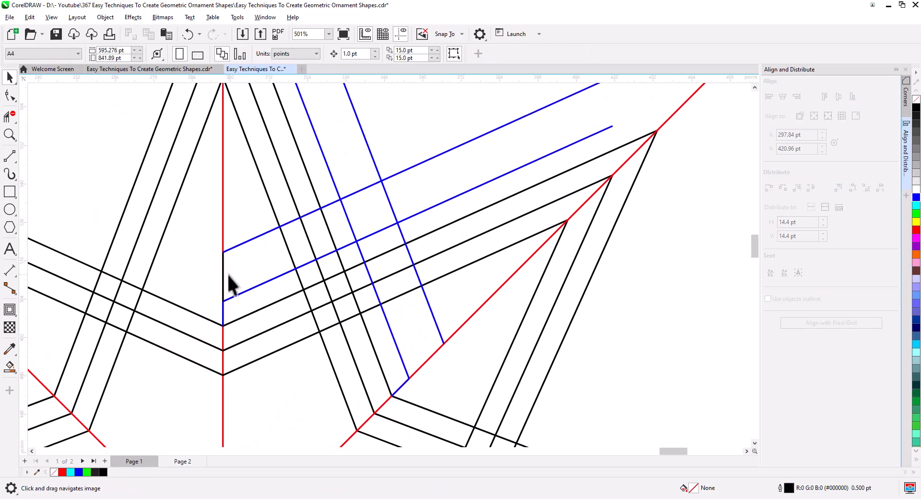
pyautogui.click(224, 274)
pyautogui.press('Delete')
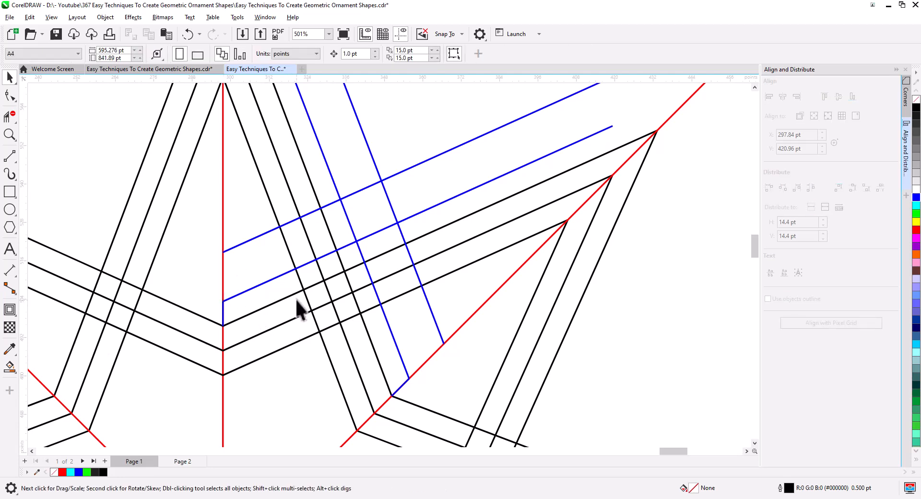
# Copy the two gently slanted blue lines upward so the upper copy's lower end meets the middle star's top tip.
pyautogui.scroll(-3, 305, 305)
pyautogui.moveTo(310, 293); pyautogui.dragTo(313, 375)
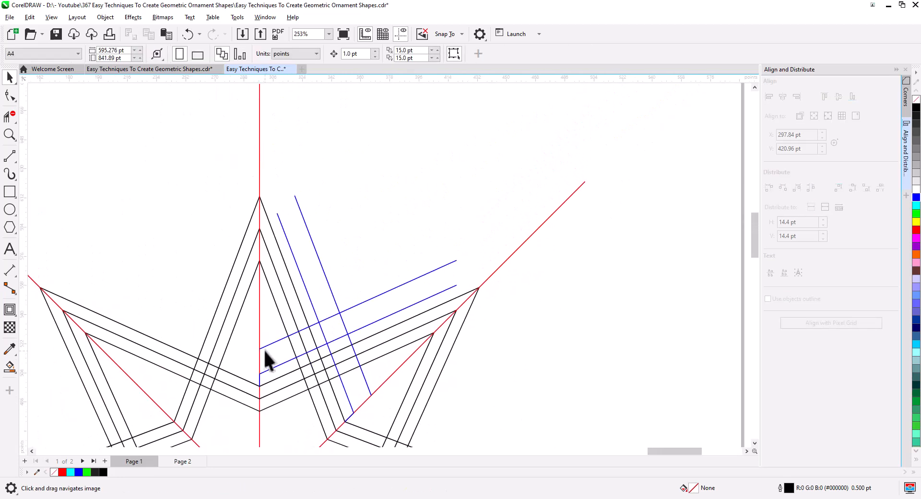
pyautogui.click(265, 346)
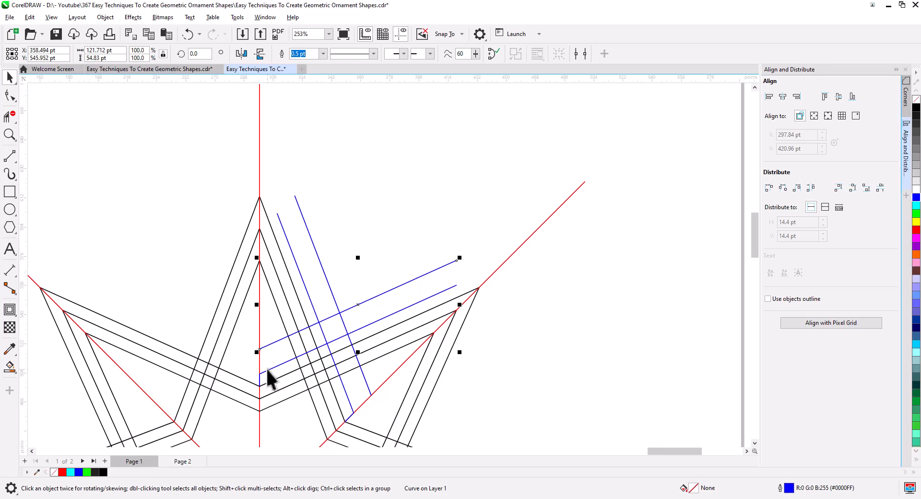
pyautogui.keyDown('shift'); pyautogui.click(268, 370); pyautogui.keyUp('shift')
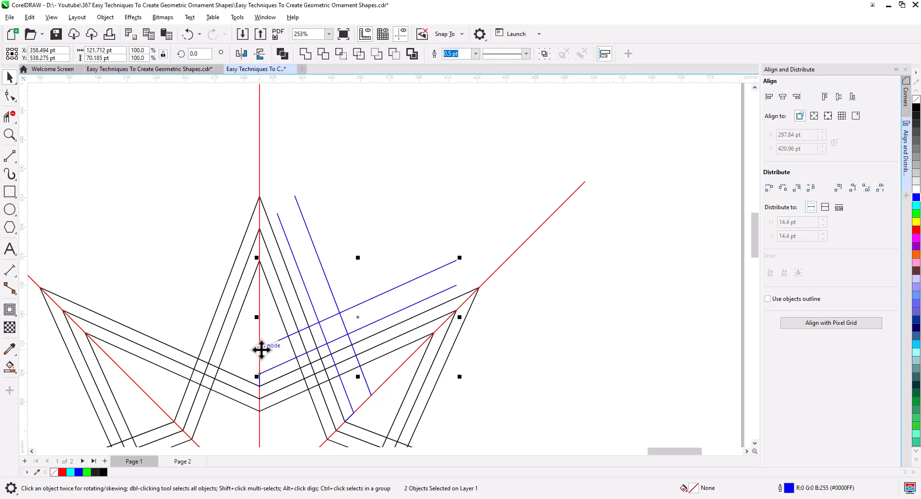
pyautogui.moveTo(260, 350); pyautogui.dragTo(255, 298)
pyautogui.click(283, 256)
pyautogui.scroll(4, 262, 240)
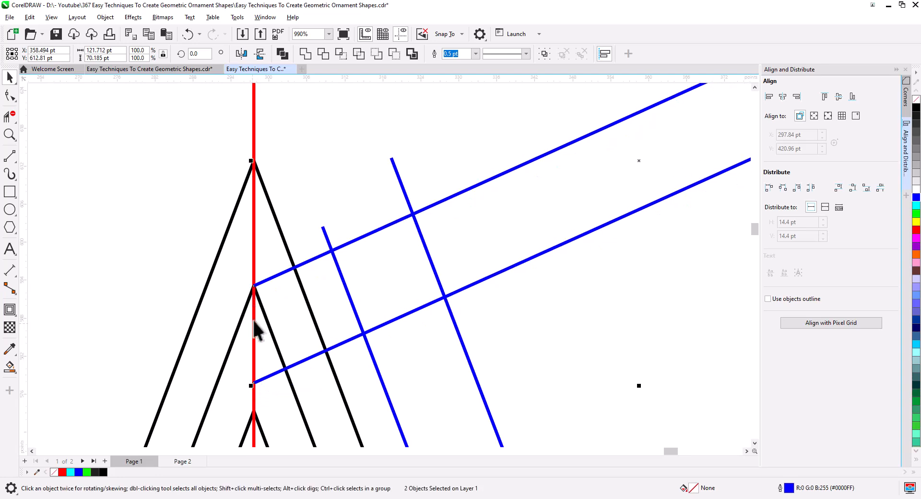
# Copy the two steep blue lines along the diagonal guide so the outer copy's lower end meets the middle star's diagonal tip.
pyautogui.scroll(-3, 304, 360)
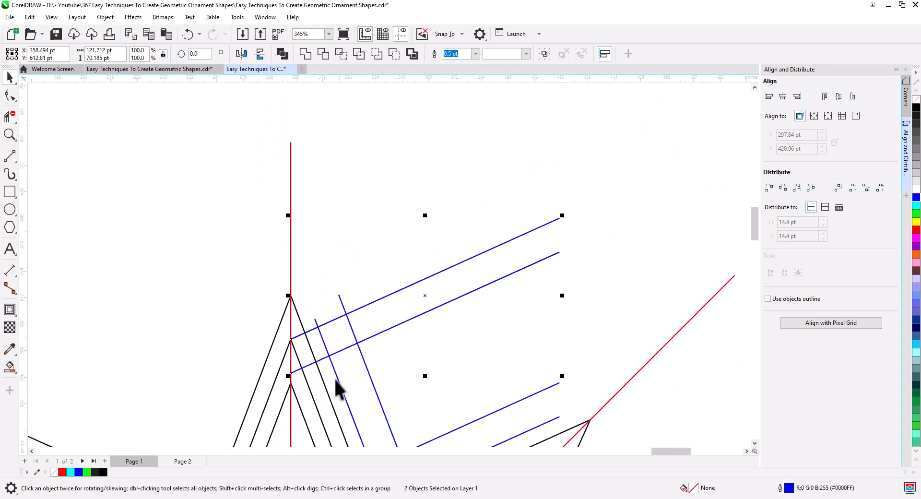
pyautogui.moveTo(339, 389); pyautogui.dragTo(237, 225)
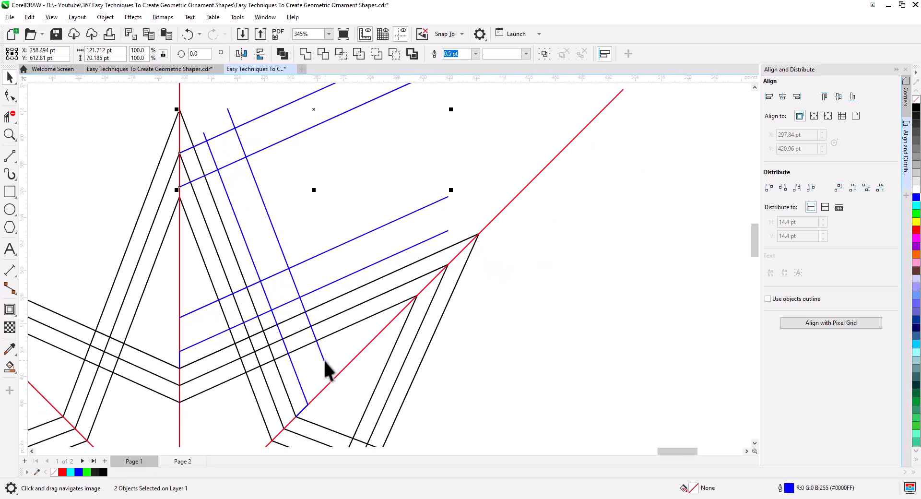
pyautogui.click(324, 362)
pyautogui.keyDown('shift'); pyautogui.click(302, 390); pyautogui.keyUp('shift')
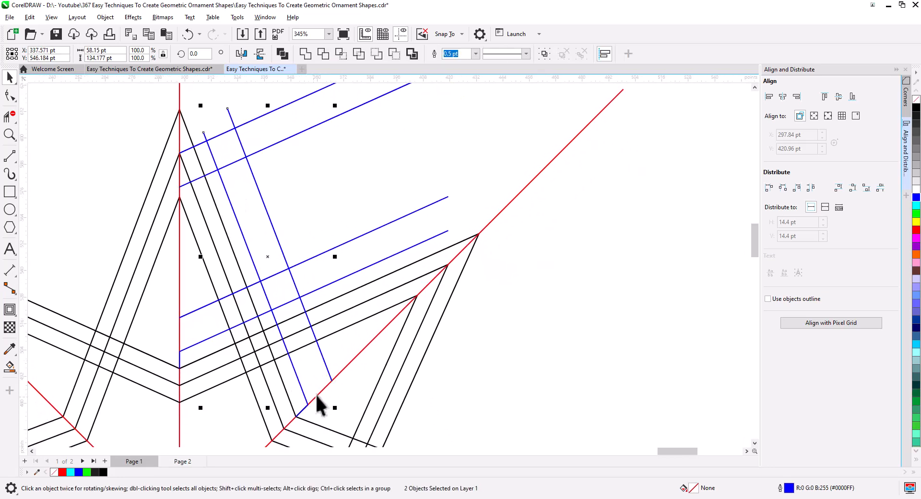
pyautogui.moveTo(332, 382); pyautogui.dragTo(448, 266)
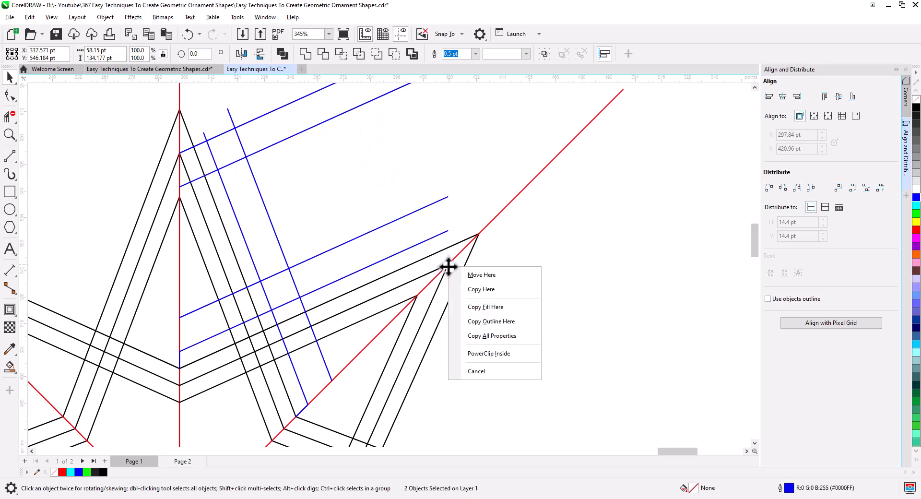
pyautogui.click(478, 290)
pyautogui.scroll(3, 456, 279)
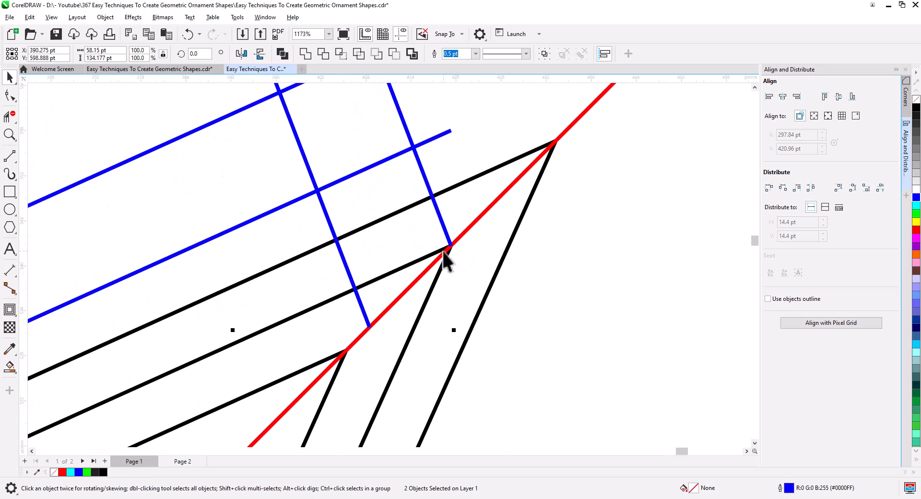
pyautogui.scroll(-4, 414, 288)
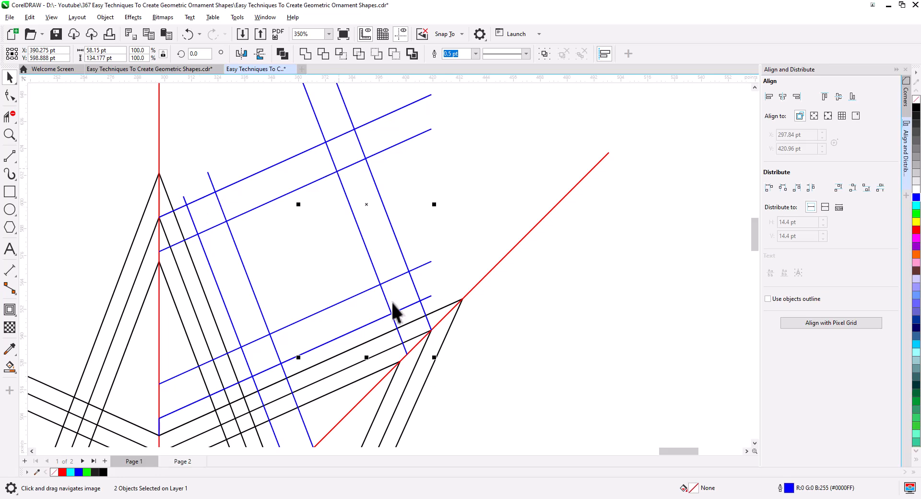
# Select the eight long slanted lines, give them a blue outline, and combine them into one curve.
pyautogui.scroll(-1, 336, 399)
pyautogui.moveTo(338, 400); pyautogui.dragTo(339, 294)
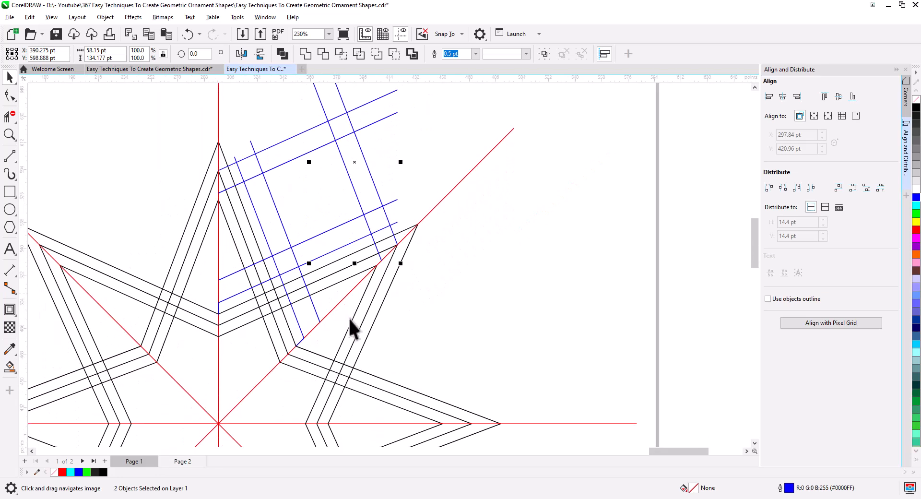
pyautogui.moveTo(419, 308); pyautogui.dragTo(427, 367)
pyautogui.press('Escape')
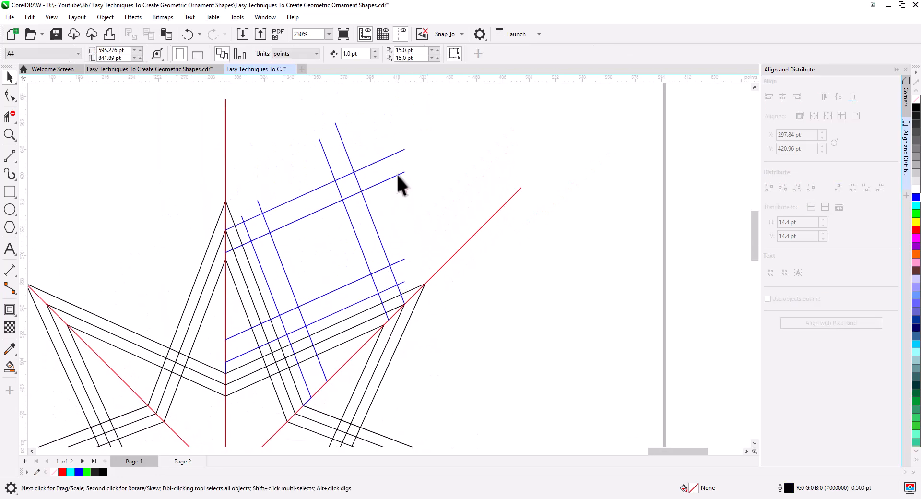
pyautogui.click(390, 154)
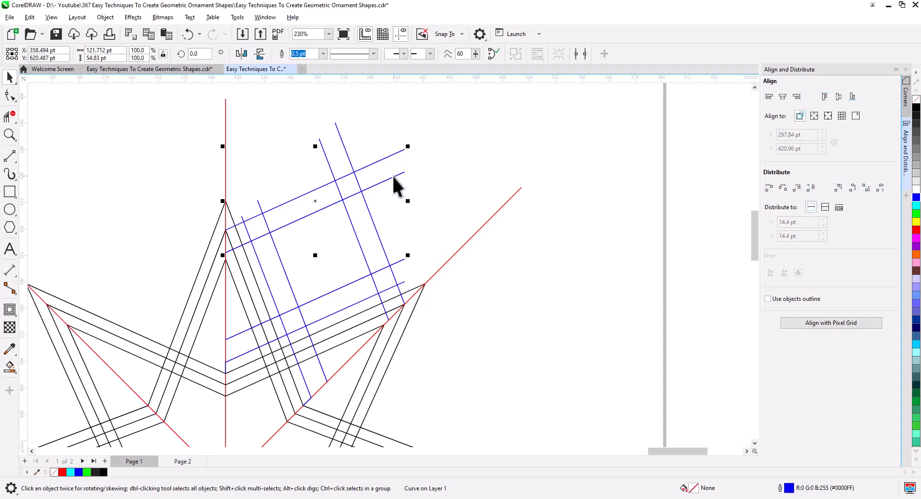
pyautogui.keyDown('shift'); pyautogui.click(341, 139); pyautogui.keyUp('shift')
pyautogui.keyDown('shift'); pyautogui.click(325, 154); pyautogui.keyUp('shift')
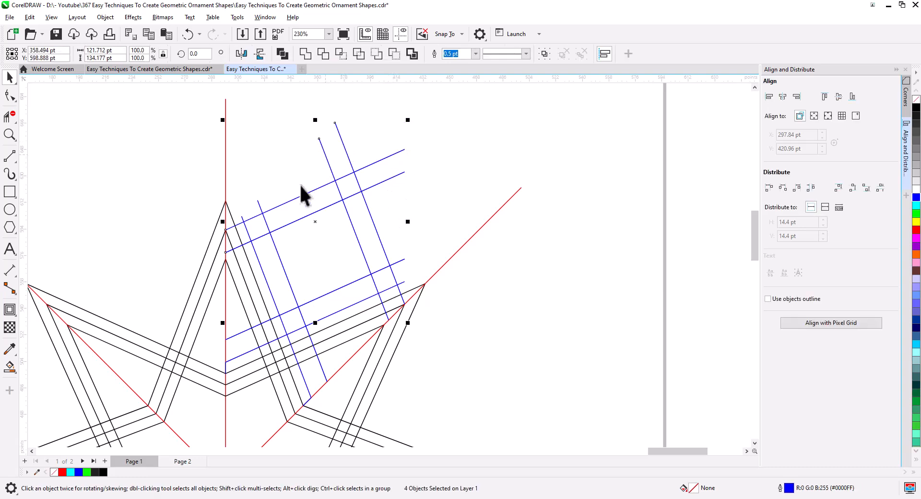
pyautogui.keyDown('shift'); pyautogui.click(259, 205); pyautogui.keyUp('shift')
pyautogui.keyDown('shift'); pyautogui.click(245, 227); pyautogui.keyUp('shift')
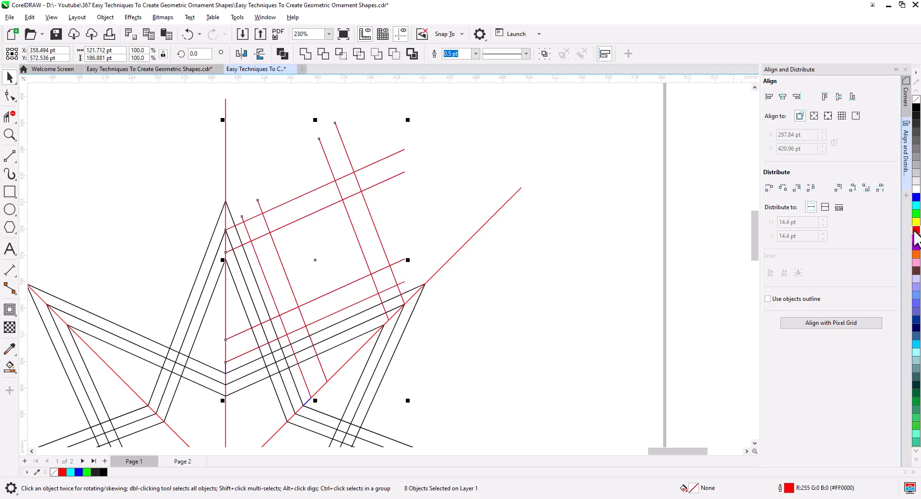
pyautogui.rightClick(916, 197)
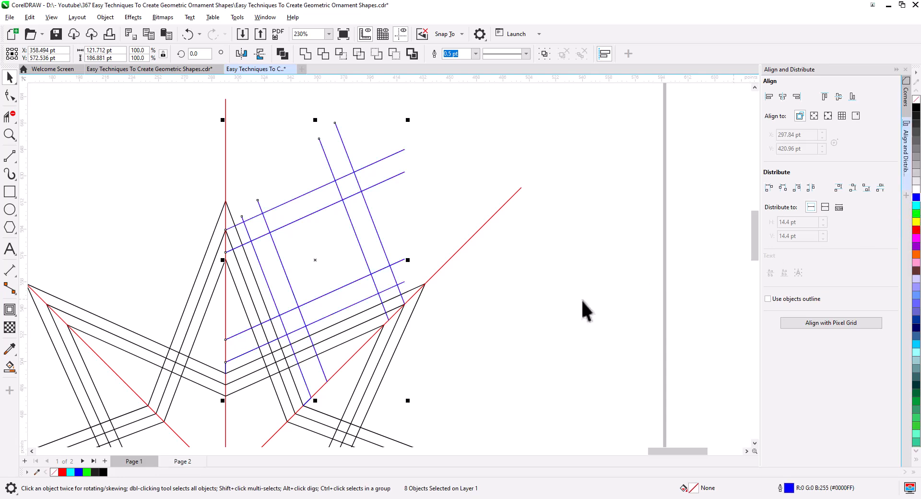
pyautogui.keyDown('shift'); pyautogui.click(225, 367); pyautogui.keyUp('shift')
pyautogui.click(282, 54)
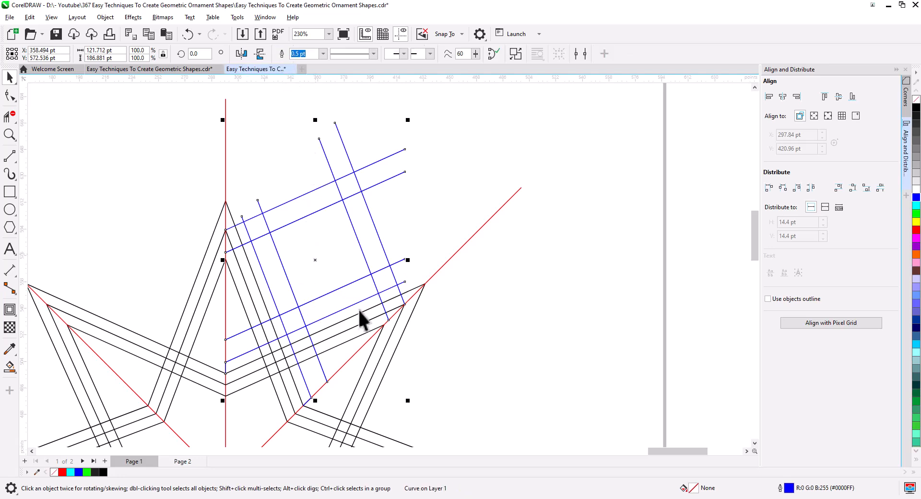
# Mirror a copy of the blue line curve horizontally across the vertical guide and combine both halves into one curve.
pyautogui.moveTo(366, 344); pyautogui.dragTo(473, 341)
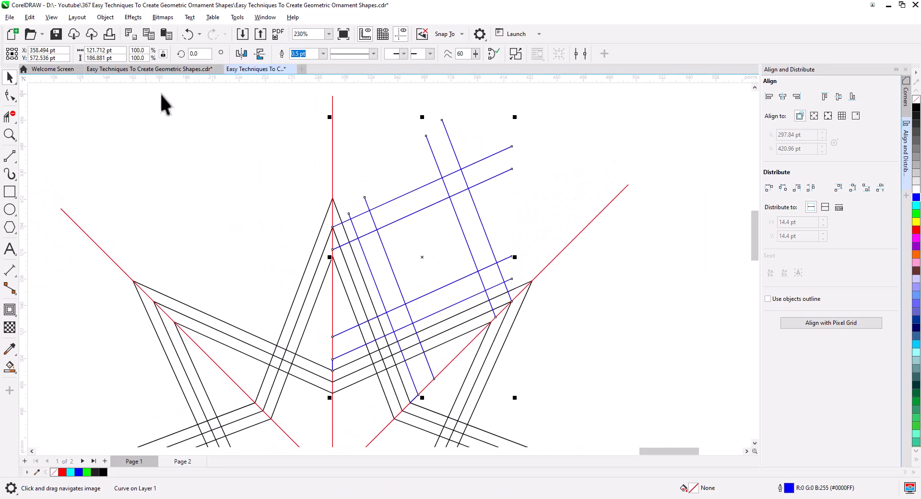
pyautogui.click(164, 34)
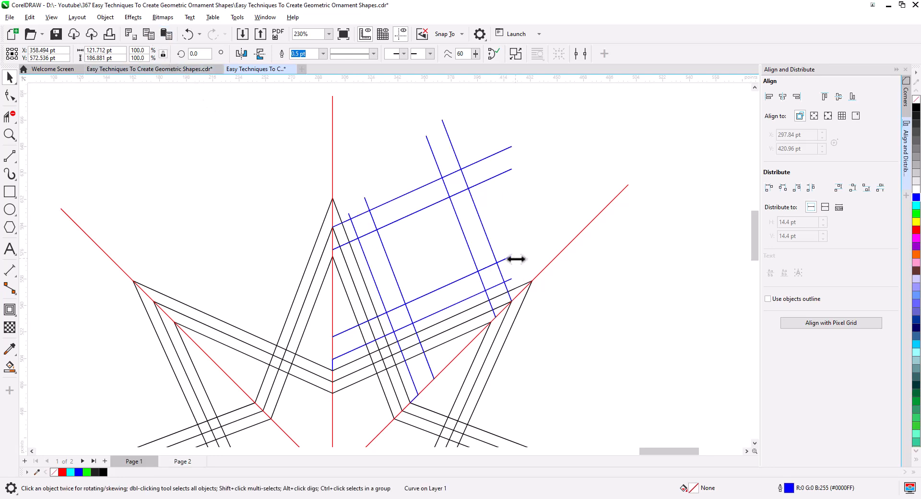
pyautogui.moveTo(516, 260); pyautogui.dragTo(255, 280)
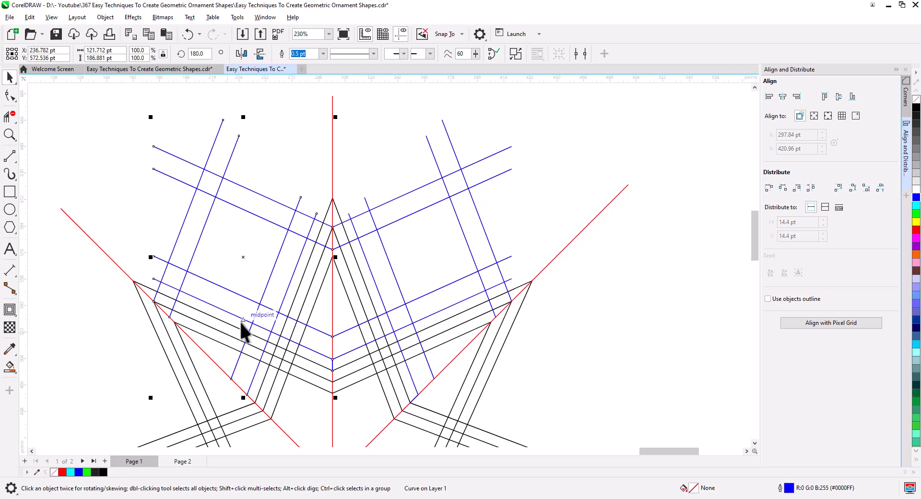
pyautogui.scroll(3, 161, 309)
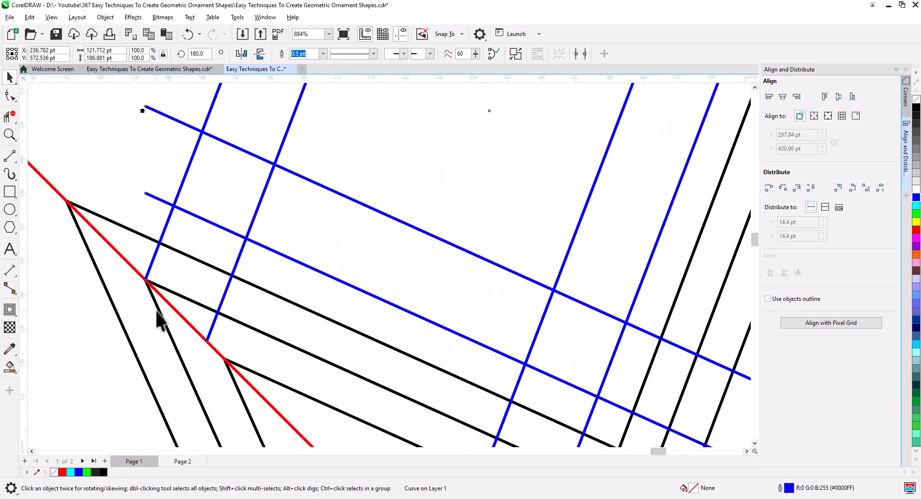
pyautogui.scroll(-7, 157, 311)
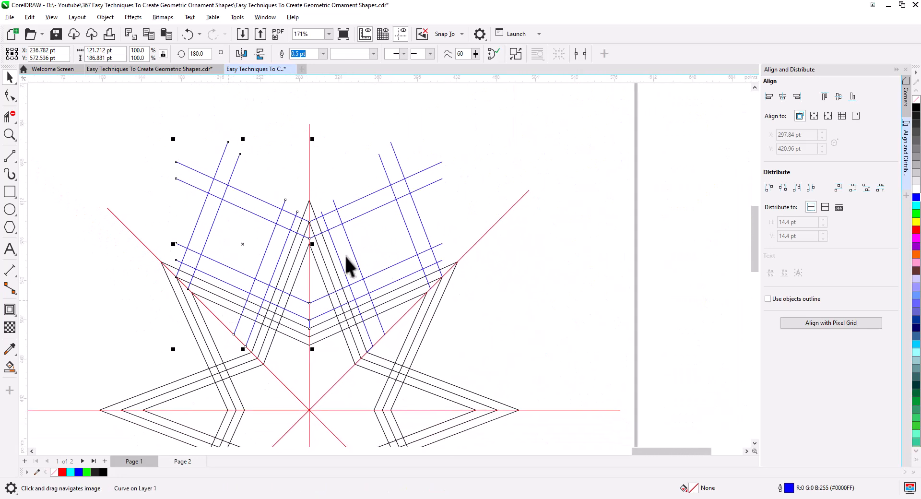
pyautogui.keyDown('shift'); pyautogui.click(344, 227); pyautogui.keyUp('shift')
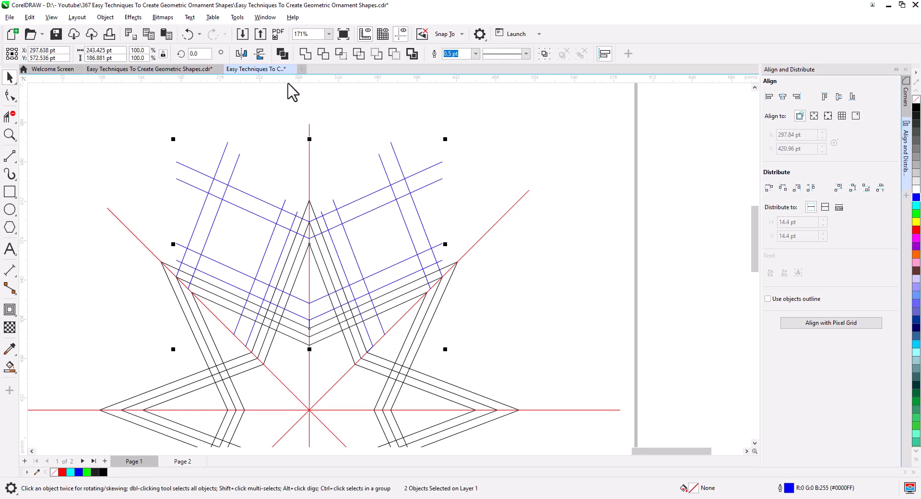
pyautogui.click(283, 54)
# Mirror a copy of the combined blue curve vertically and move it onto the vertical guide beneath the star's lower notch.
pyautogui.scroll(-2, 288, 192)
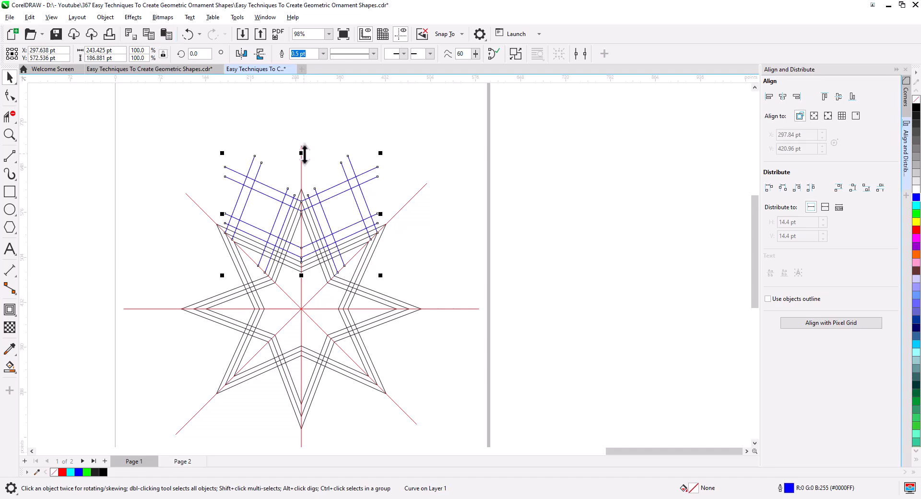
pyautogui.moveTo(301, 153); pyautogui.dragTo(301, 392)
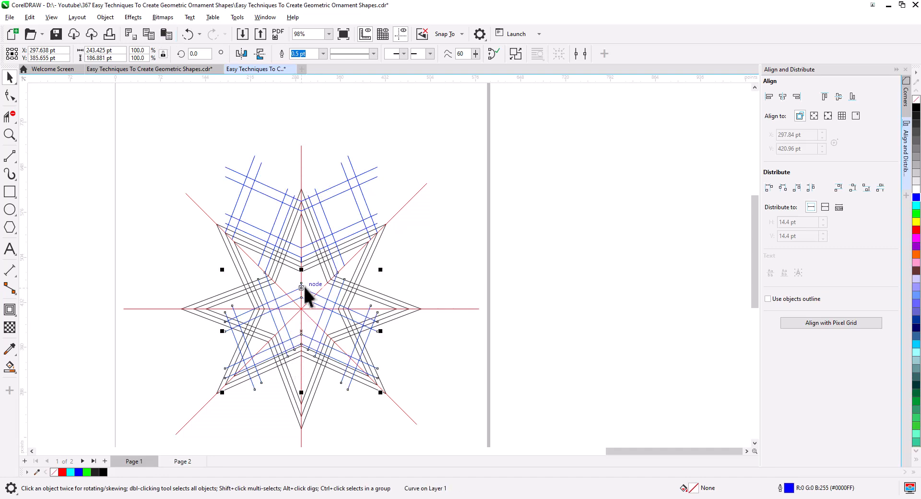
pyautogui.moveTo(305, 290); pyautogui.dragTo(298, 377)
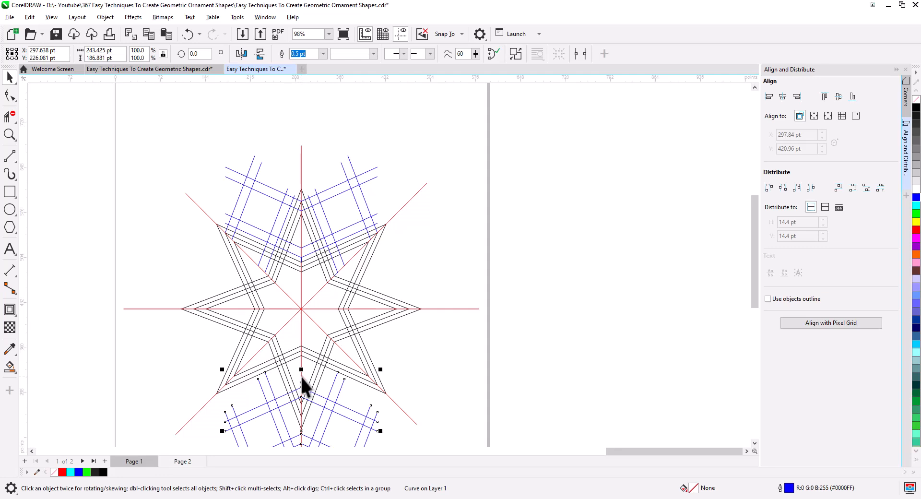
pyautogui.scroll(5, 301, 376)
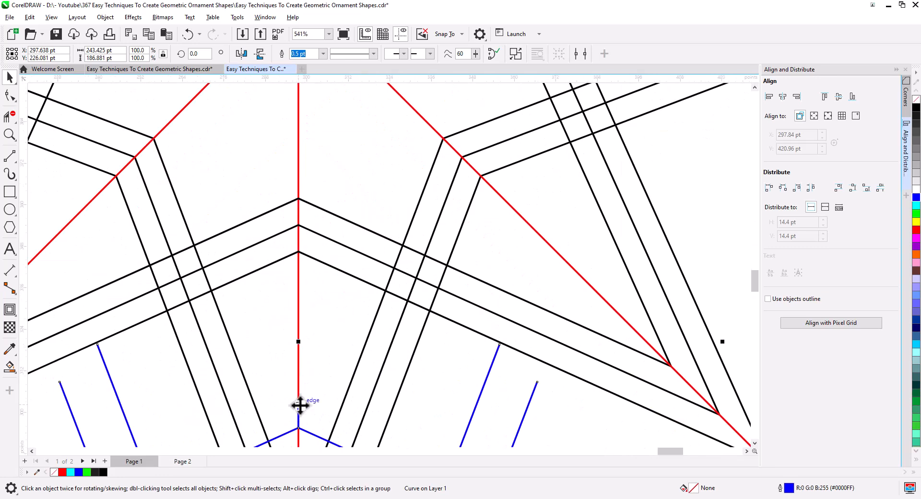
pyautogui.moveTo(301, 405); pyautogui.dragTo(299, 251)
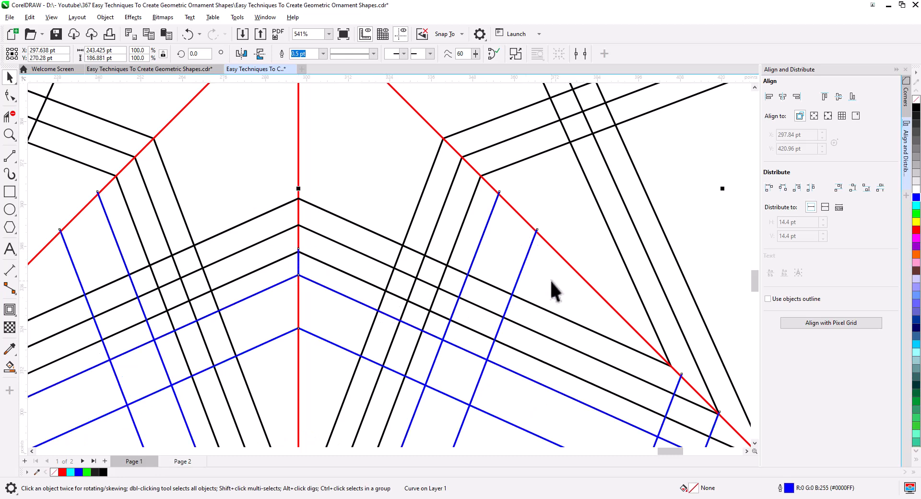
# Align the lower blue curve so its short vertical line's upper end meets the outer star's lower notch.
pyautogui.click(610, 228)
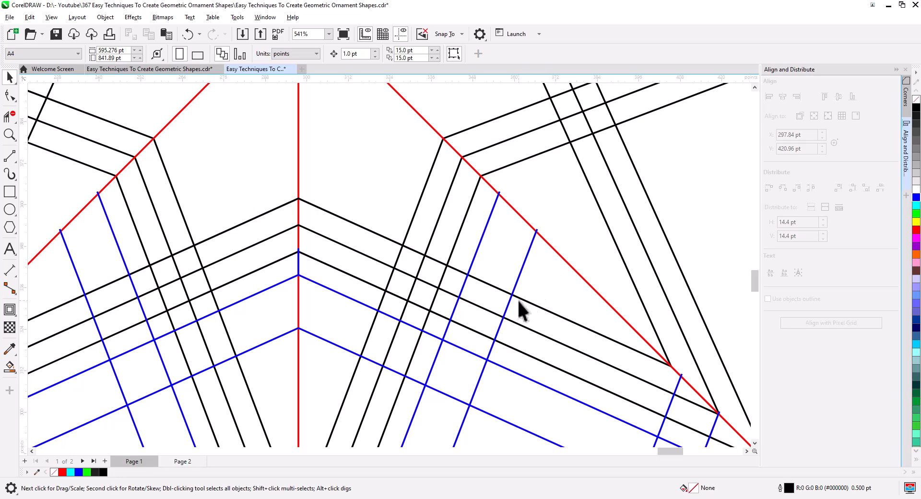
pyautogui.scroll(-2, 518, 308)
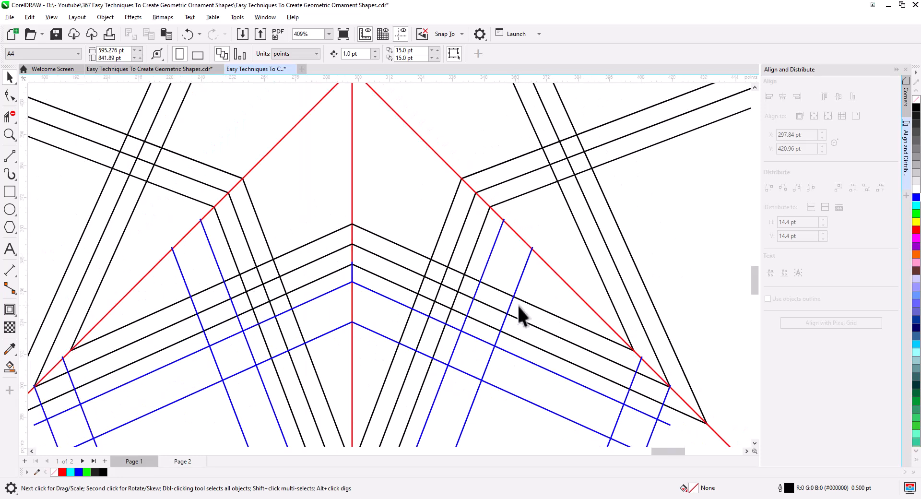
pyautogui.scroll(8, 355, 281)
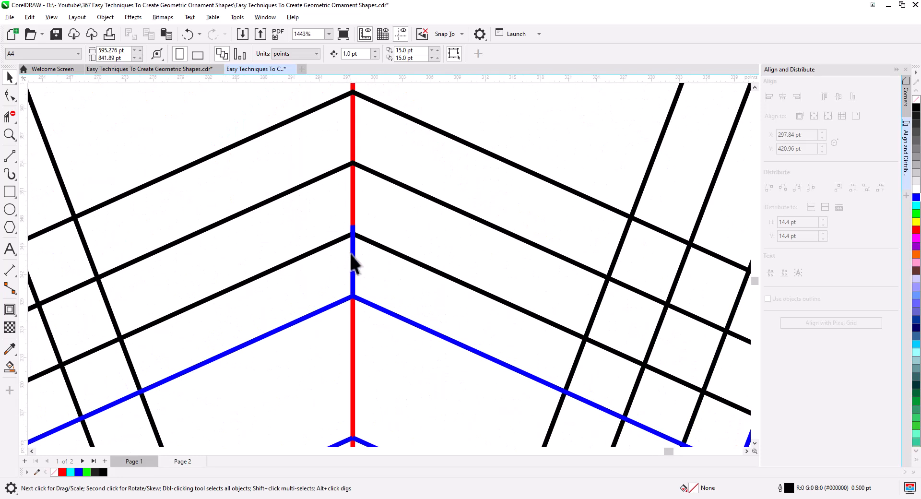
pyautogui.click(353, 230)
pyautogui.moveTo(353, 226); pyautogui.dragTo(353, 236)
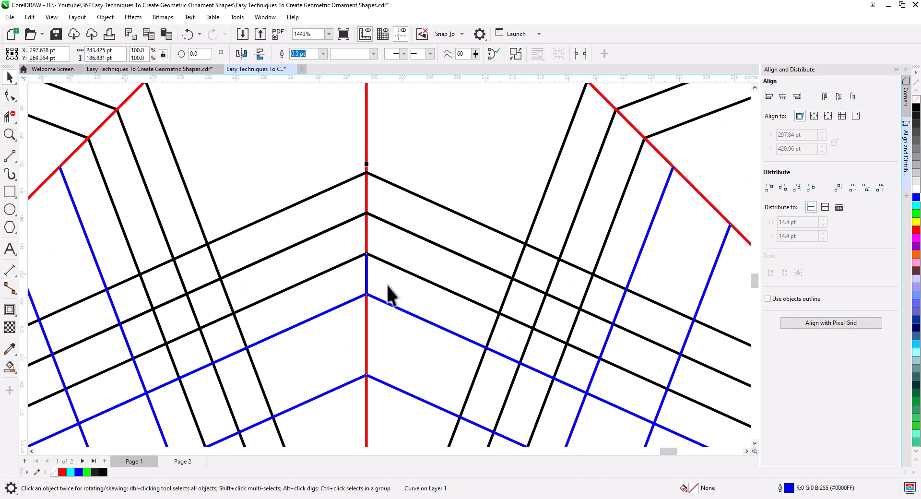
pyautogui.scroll(-5, 390, 294)
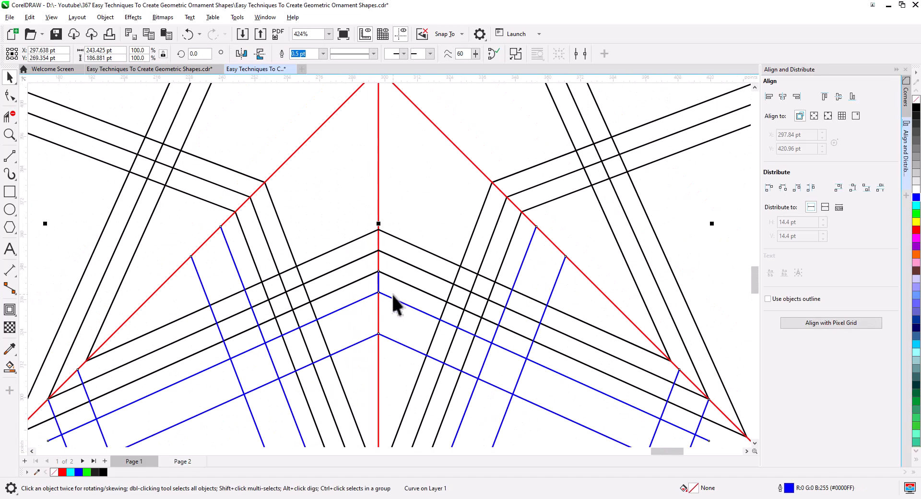
pyautogui.scroll(6, 229, 242)
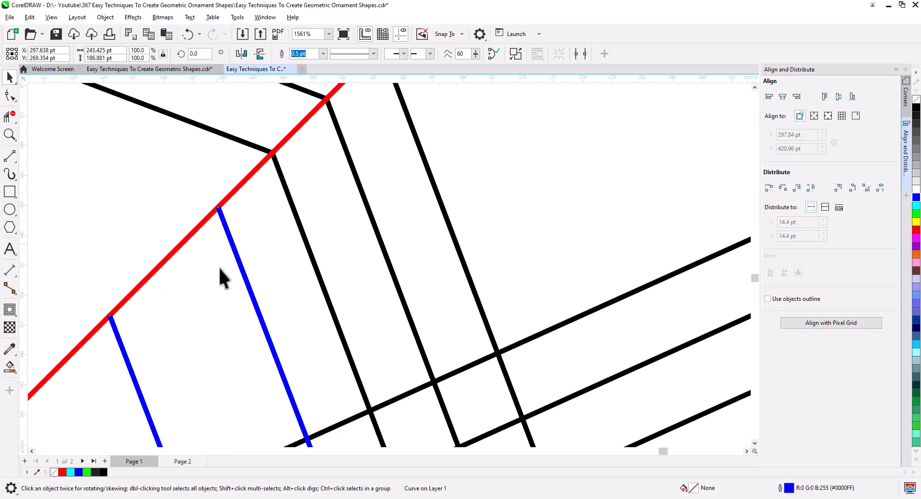
pyautogui.scroll(-12, 387, 315)
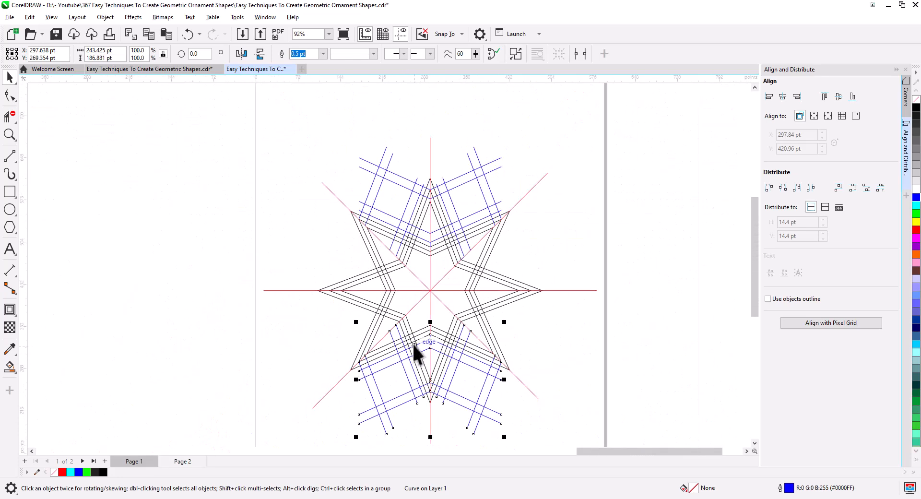
# Place a copy of the lower blue curve beside the page and rotate it 90 degrees.
pyautogui.moveTo(387, 370); pyautogui.dragTo(155, 308)
pyautogui.click(190, 329)
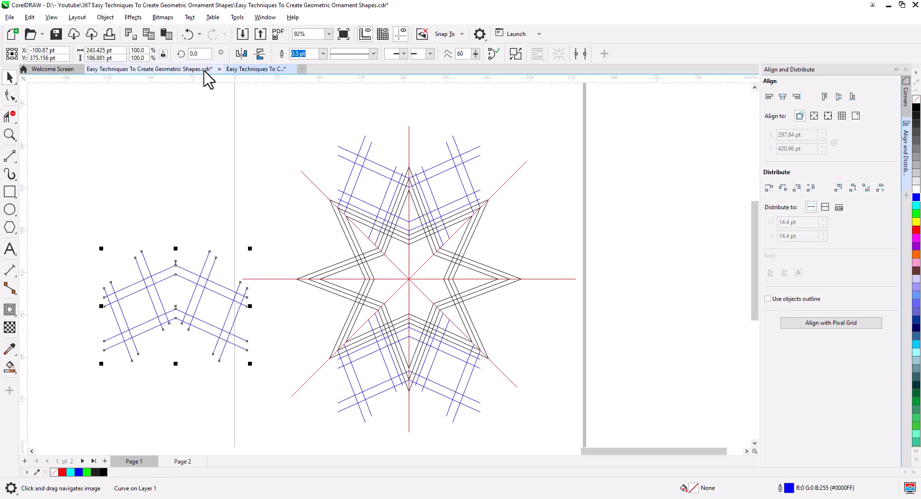
pyautogui.write('90')
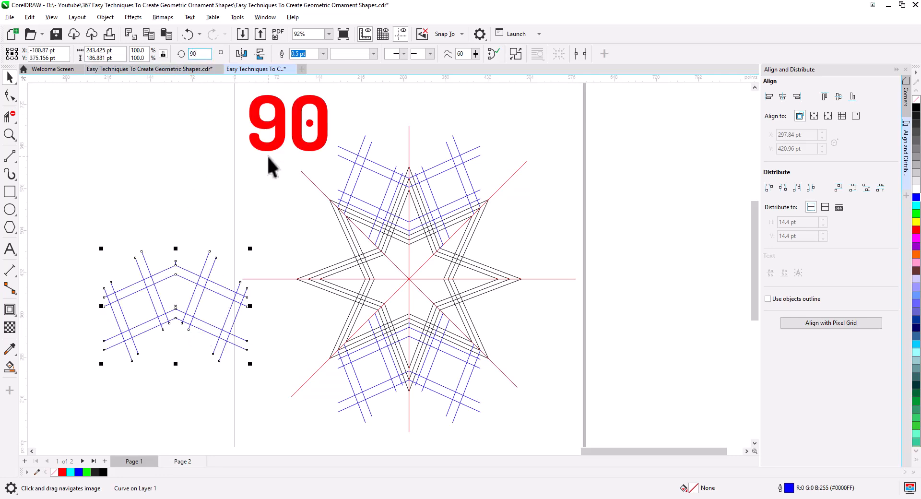
pyautogui.press('Return')
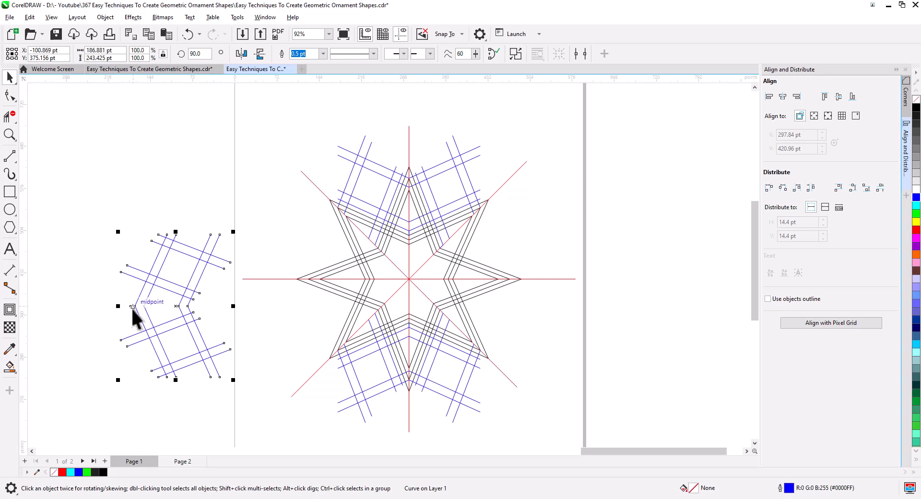
# Move the rotated blue curve to the star's right side, its short horizontal line's inner end meeting the outer star's notch.
pyautogui.moveTo(133, 307); pyautogui.dragTo(455, 279)
pyautogui.scroll(5, 455, 279)
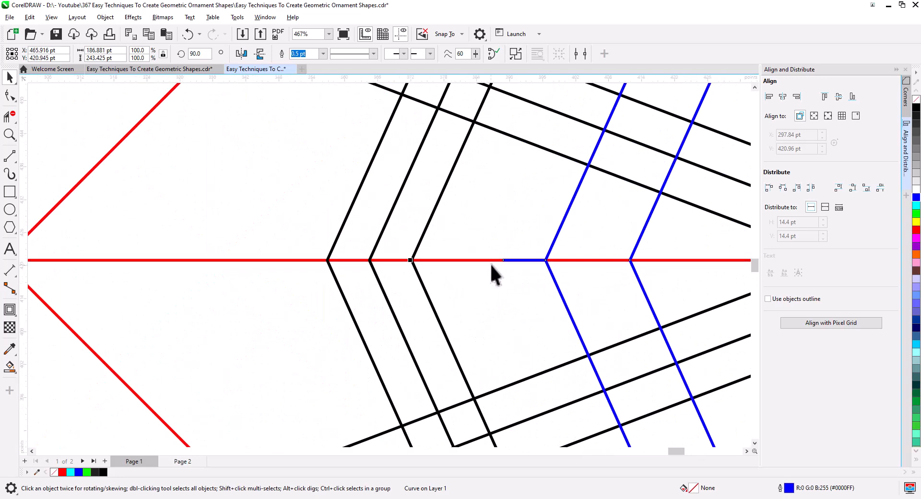
pyautogui.moveTo(504, 261); pyautogui.dragTo(412, 261)
pyautogui.scroll(-3, 466, 293)
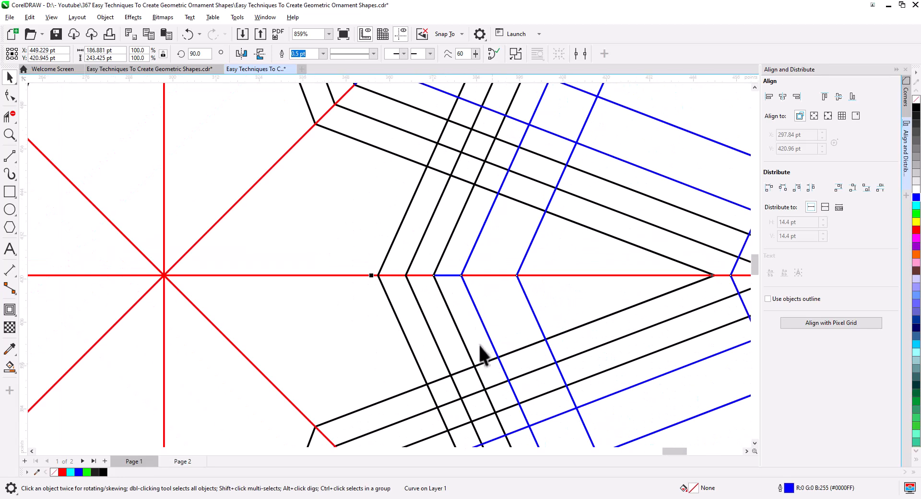
pyautogui.moveTo(481, 349); pyautogui.dragTo(386, 153)
pyautogui.moveTo(497, 325); pyautogui.dragTo(463, 151)
pyautogui.scroll(1, 463, 150)
pyautogui.moveTo(416, 238); pyautogui.dragTo(435, 196)
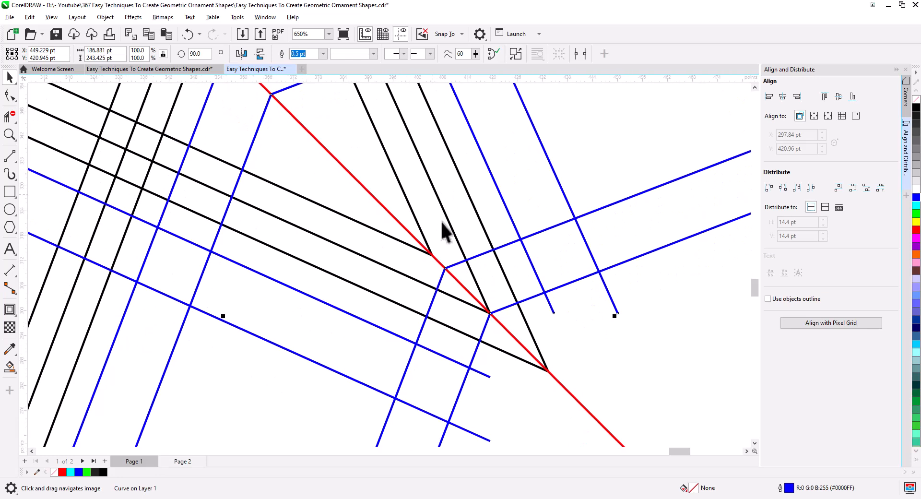
pyautogui.scroll(4, 482, 304)
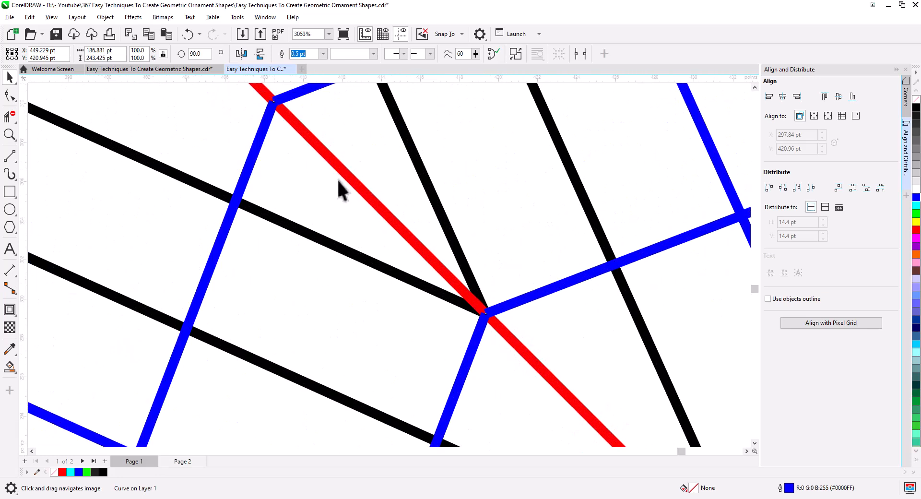
pyautogui.scroll(-7, 406, 244)
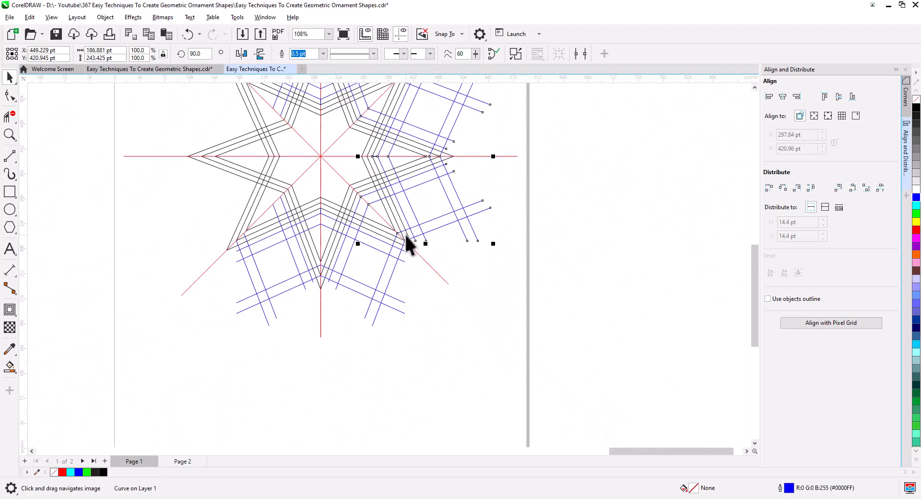
# Mirror a copy of the right-hand blue curve horizontally onto the star's left side.
pyautogui.scroll(-2, 405, 244)
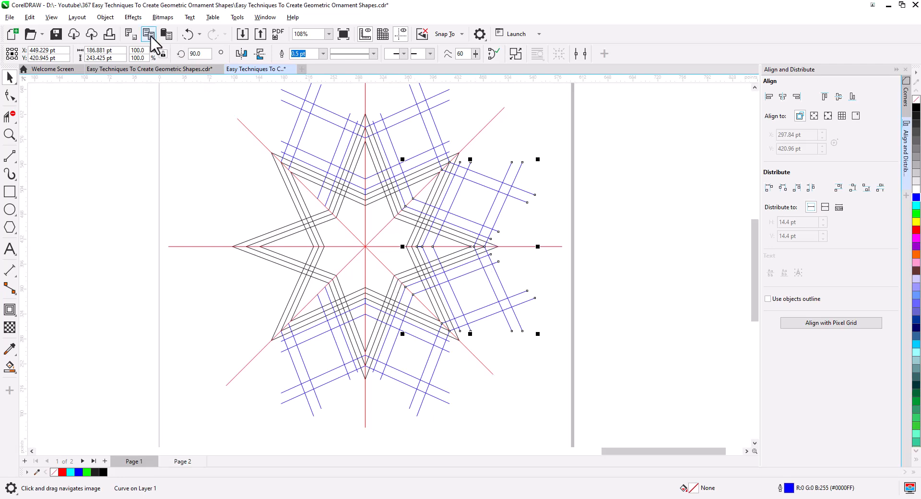
pyautogui.click(166, 33)
pyautogui.moveTo(538, 246); pyautogui.dragTo(372, 284)
pyautogui.scroll(2, 323, 259)
pyautogui.scroll(4, 322, 254)
pyautogui.scroll(-2, 366, 300)
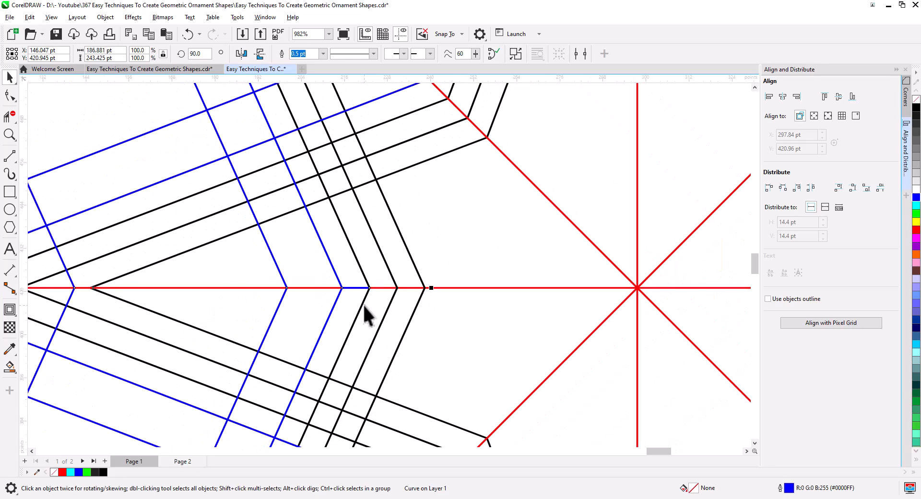
pyautogui.moveTo(261, 158); pyautogui.dragTo(360, 318)
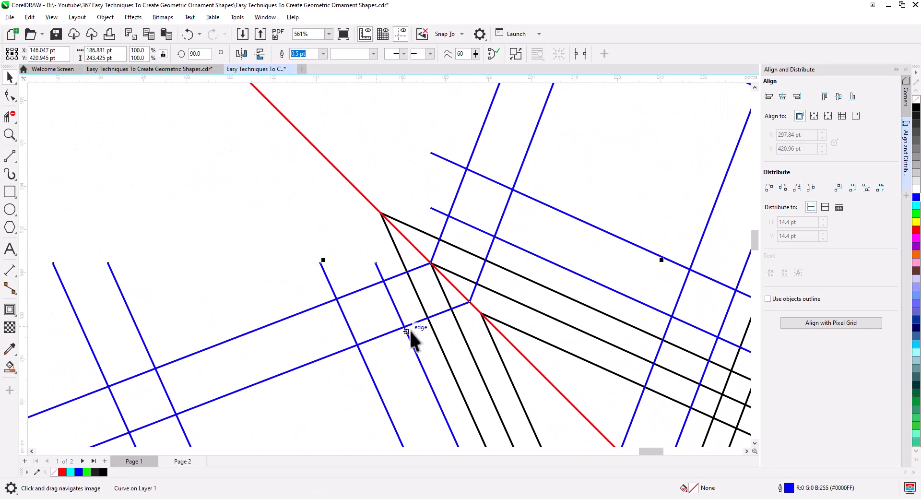
pyautogui.scroll(2, 370, 305)
pyautogui.scroll(3, 384, 311)
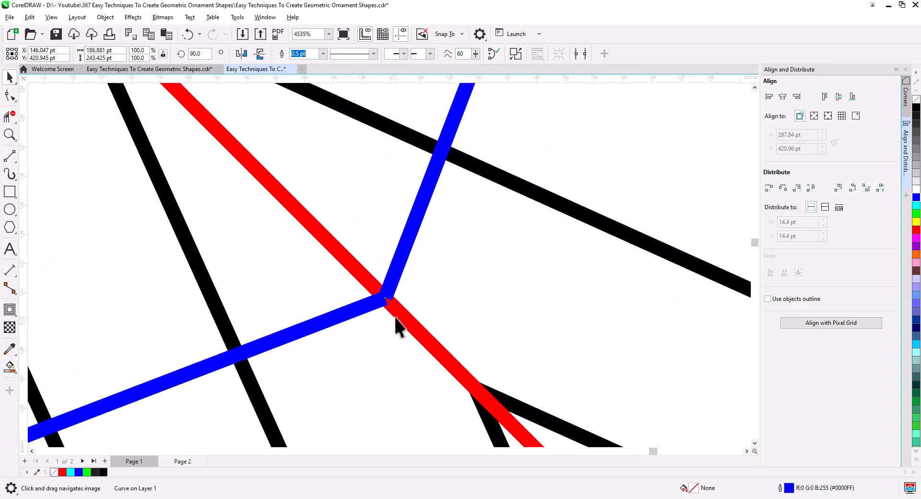
pyautogui.scroll(-3, 395, 319)
pyautogui.scroll(-4, 403, 328)
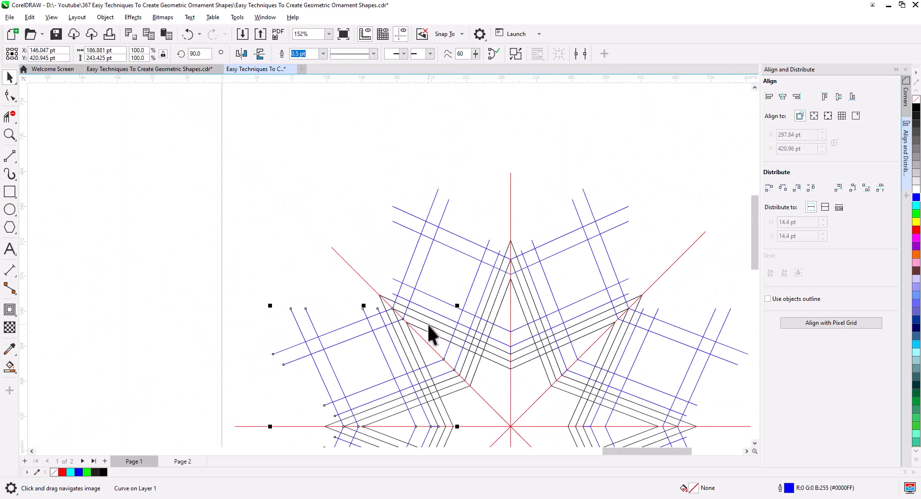
# Ungroup the two middle-contour stars and delete the upright four-pointed one.
pyautogui.moveTo(432, 336); pyautogui.dragTo(405, 197)
pyautogui.click(425, 148)
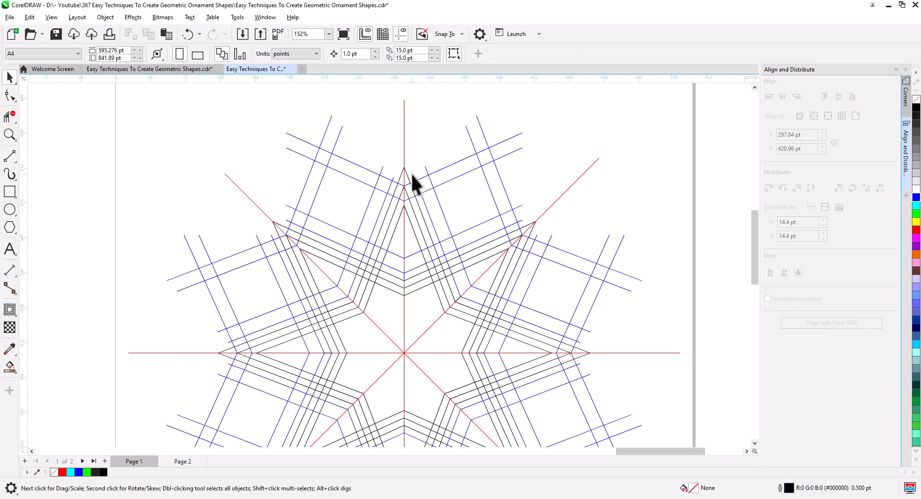
pyautogui.click(407, 174)
pyautogui.scroll(2, 412, 212)
pyautogui.scroll(2, 411, 209)
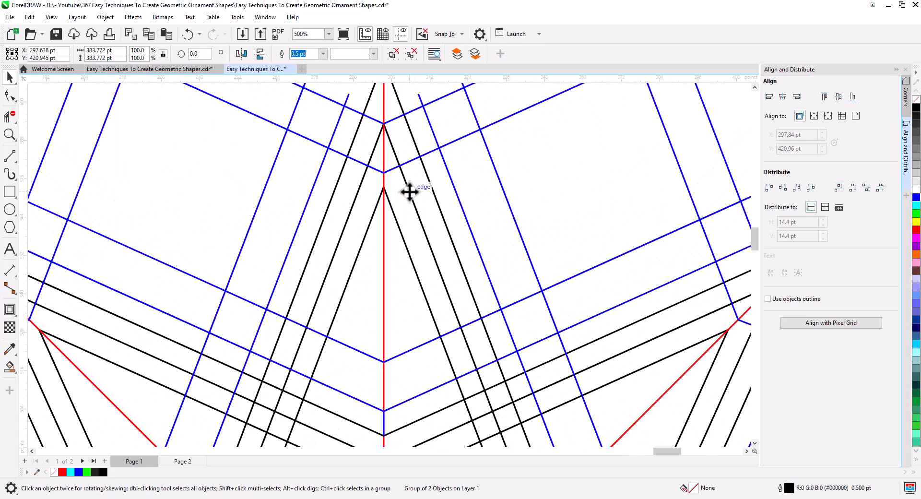
pyautogui.click(410, 53)
pyautogui.click(563, 156)
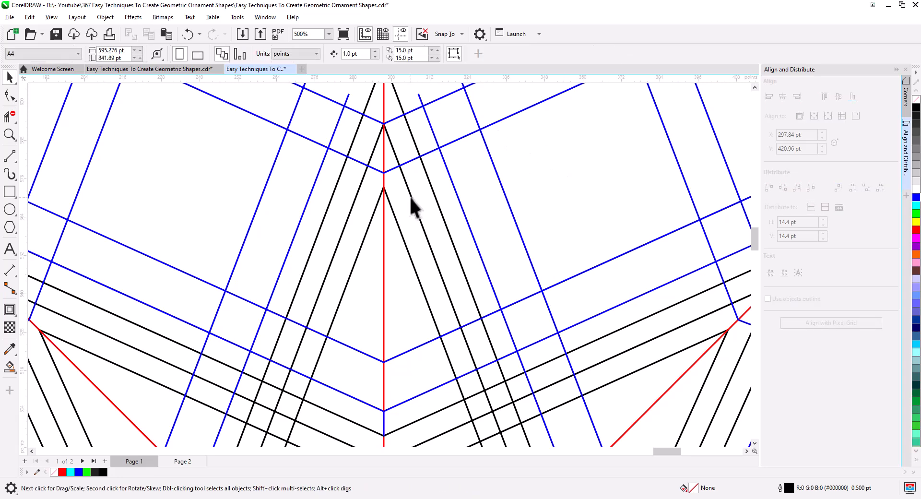
pyautogui.click(410, 196)
pyautogui.press('Delete')
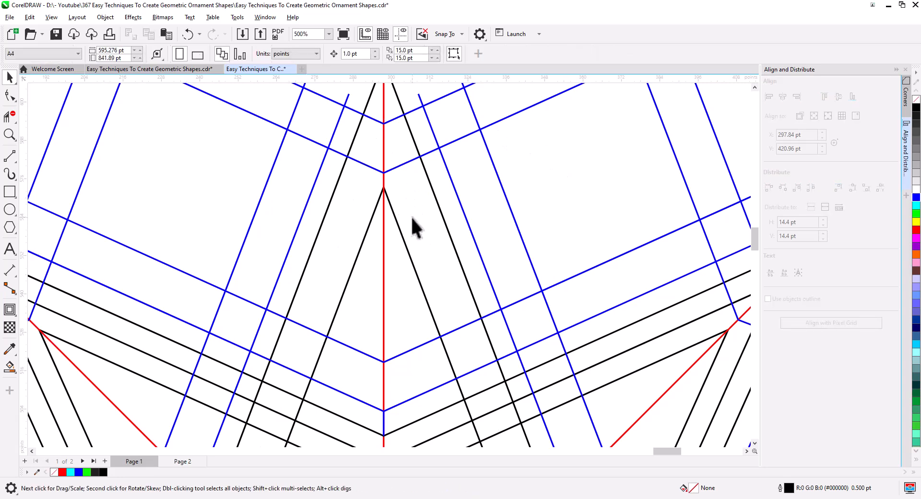
# Delete the remaining middle-contour four-pointed star, the one rotated 45 degrees.
pyautogui.scroll(-2, 413, 228)
pyautogui.moveTo(429, 311); pyautogui.dragTo(423, 171)
pyautogui.moveTo(371, 269); pyautogui.dragTo(416, 222)
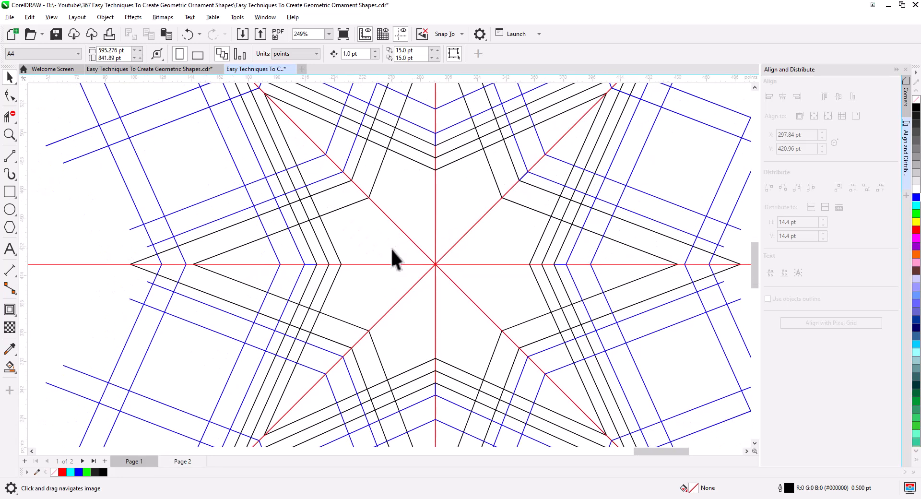
pyautogui.scroll(-2, 390, 261)
pyautogui.moveTo(394, 286); pyautogui.dragTo(383, 232)
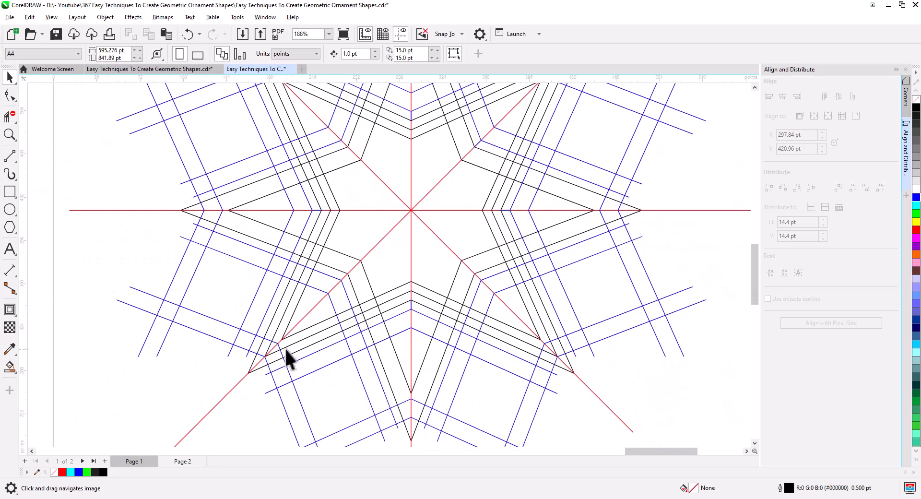
pyautogui.click(298, 340)
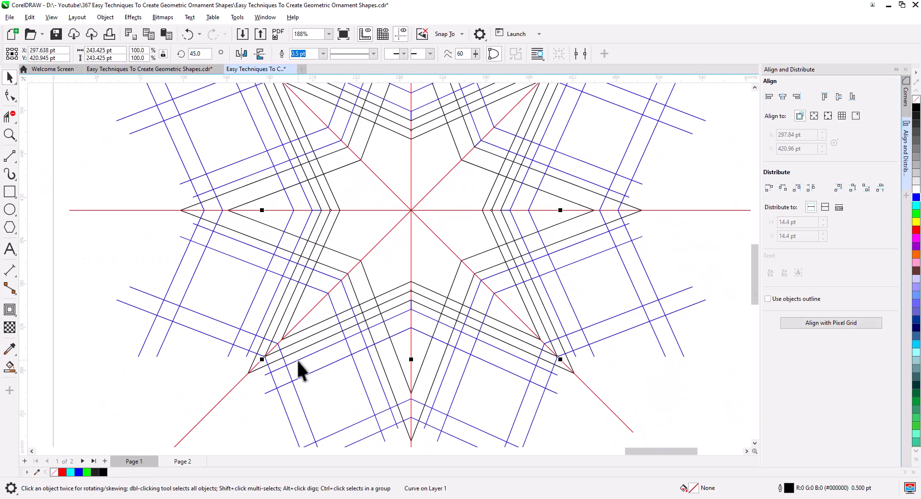
pyautogui.click(295, 359)
# Select the entire ornament and place a copy of it beside the page, level with the original.
pyautogui.moveTo(489, 372); pyautogui.dragTo(275, 198)
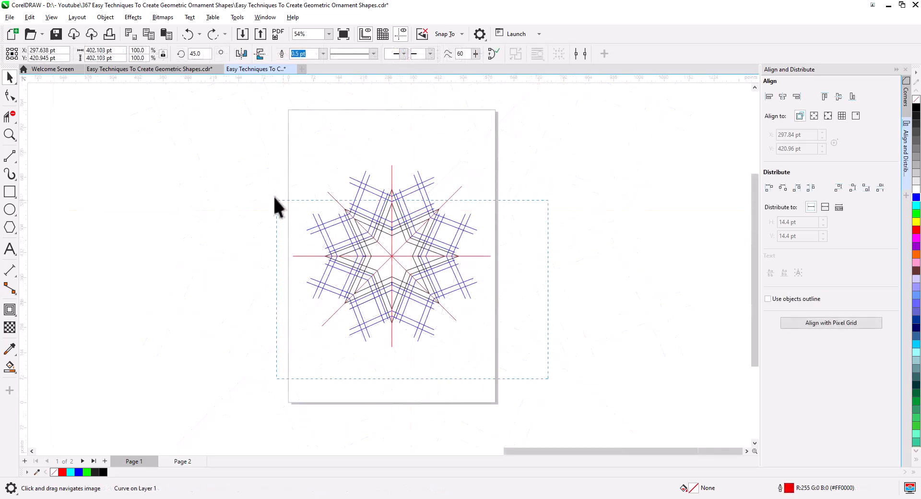
pyautogui.moveTo(451, 259); pyautogui.dragTo(72, 260)
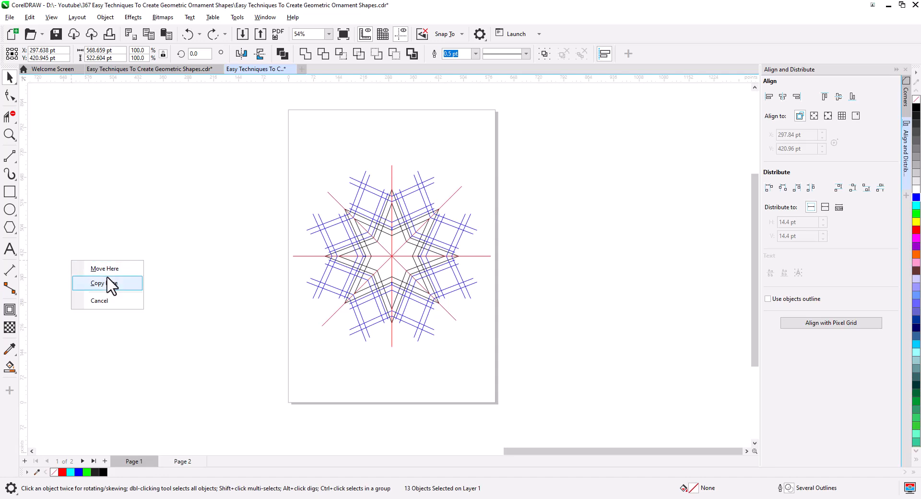
pyautogui.click(118, 283)
pyautogui.click(284, 289)
# With Virtual Segment Delete, trim the crossing line segments around the blue square right of the top star point.
pyautogui.scroll(2, 359, 281)
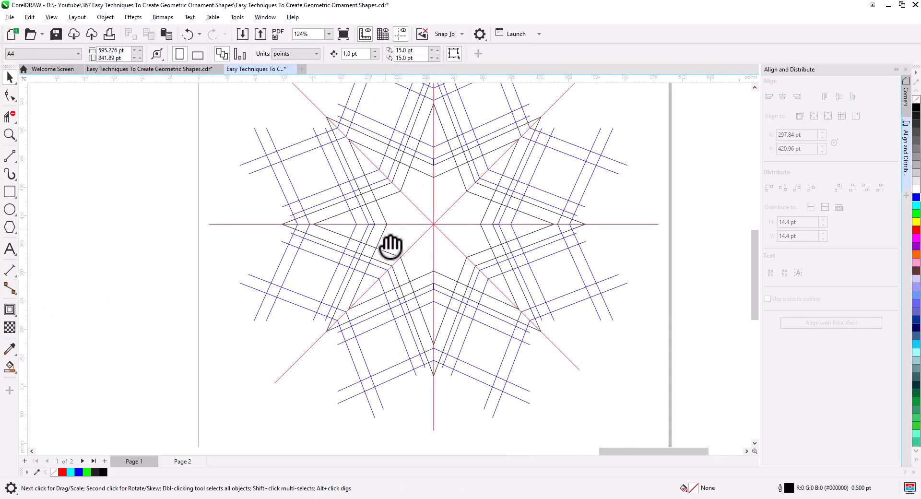
pyautogui.moveTo(384, 249); pyautogui.dragTo(374, 350)
pyautogui.scroll(2, 410, 279)
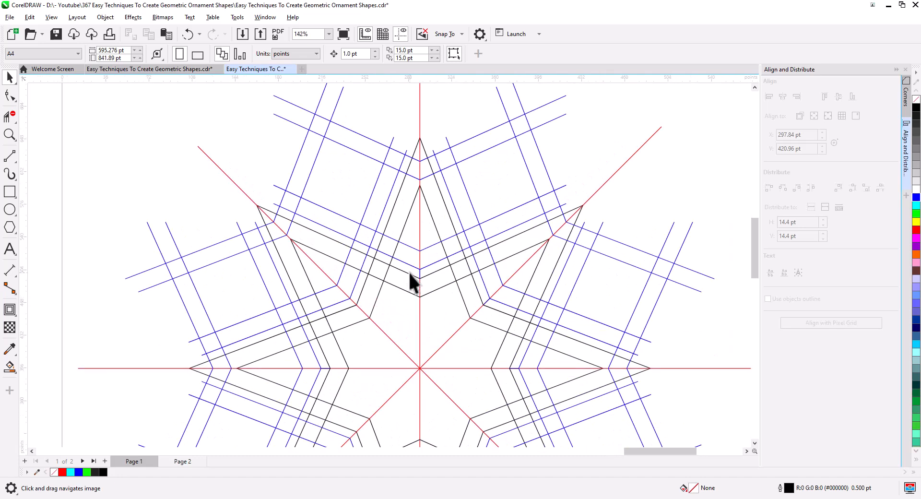
pyautogui.moveTo(469, 281); pyautogui.dragTo(360, 335)
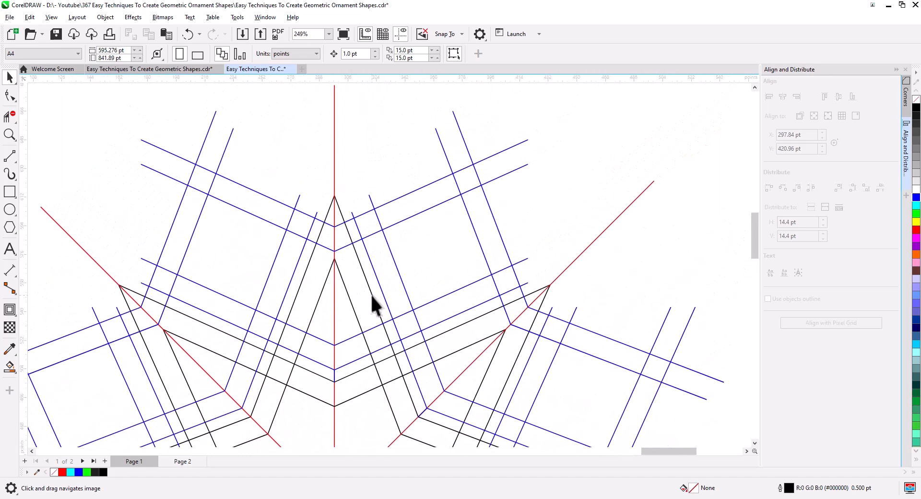
pyautogui.click(10, 118)
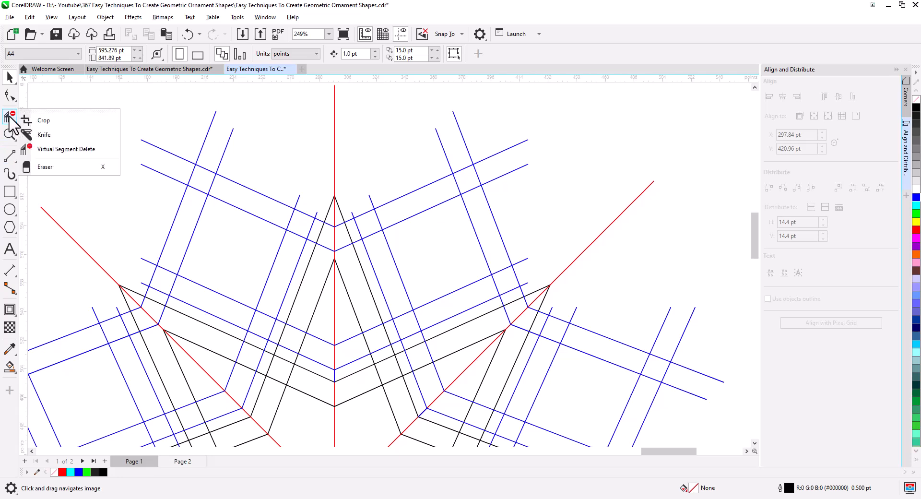
pyautogui.click(67, 149)
pyautogui.moveTo(277, 265); pyautogui.dragTo(208, 214)
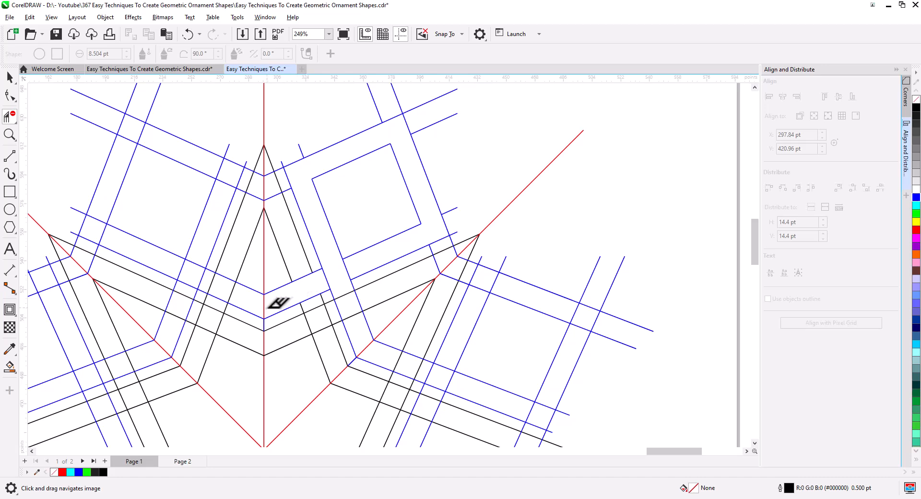
# Trim the red and blue segments crossing the top star point and the crossings around the blue square left of it.
pyautogui.scroll(3, 294, 294)
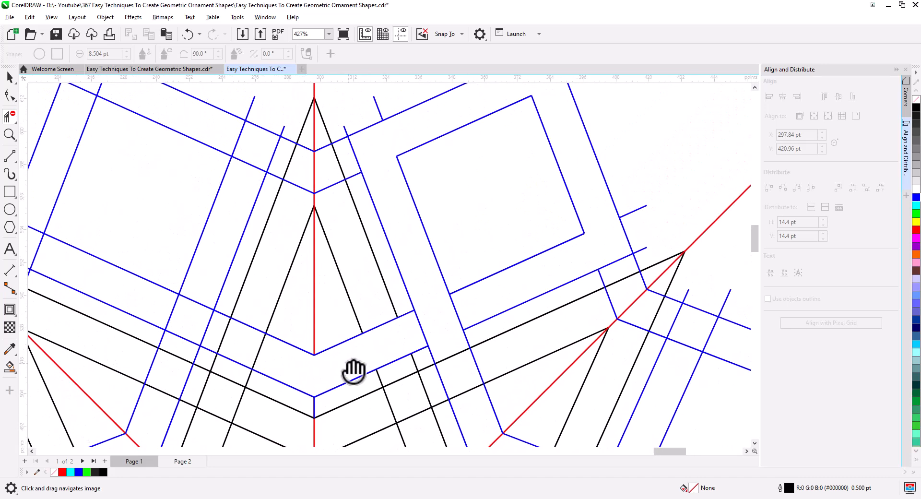
pyautogui.moveTo(324, 197); pyautogui.dragTo(316, 175)
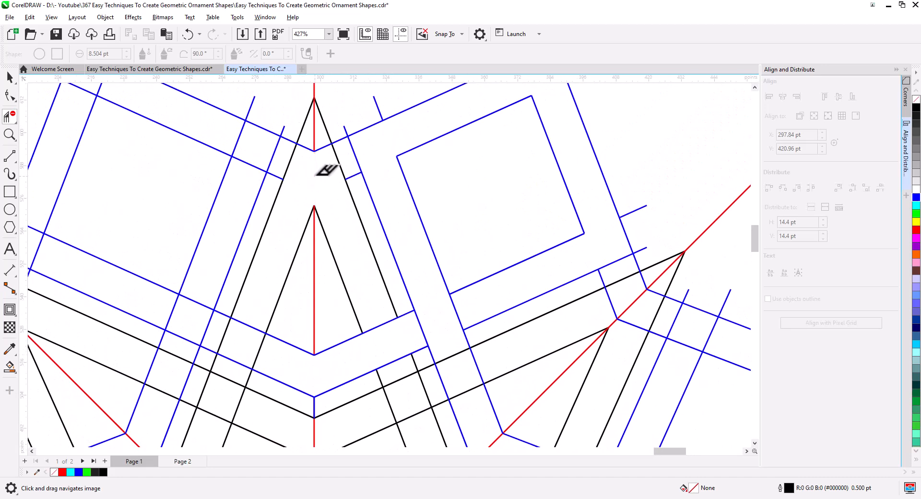
pyautogui.scroll(-3, 345, 263)
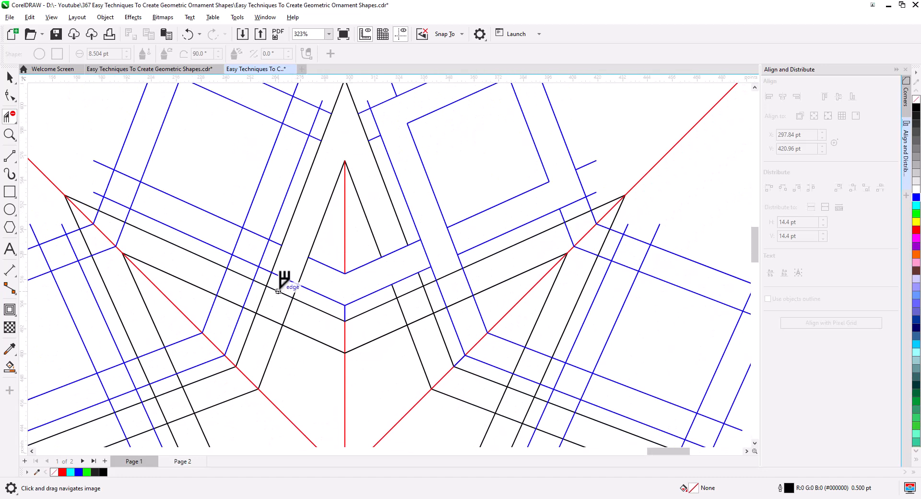
pyautogui.click(279, 285)
pyautogui.moveTo(254, 360)
pyautogui.mouseDown()
pyautogui.moveTo(269, 310)
pyautogui.moveTo(255, 398)
pyautogui.mouseUp()
pyautogui.click(262, 328)
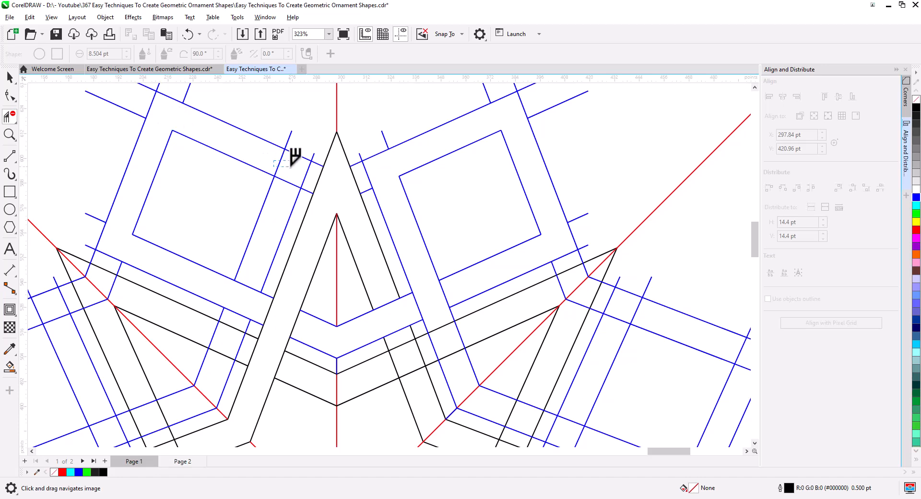
# Trim the red, blue and black segments crossing the upper-left star point and its bands, undoing one wrong cut.
pyautogui.moveTo(247, 319); pyautogui.dragTo(285, 245)
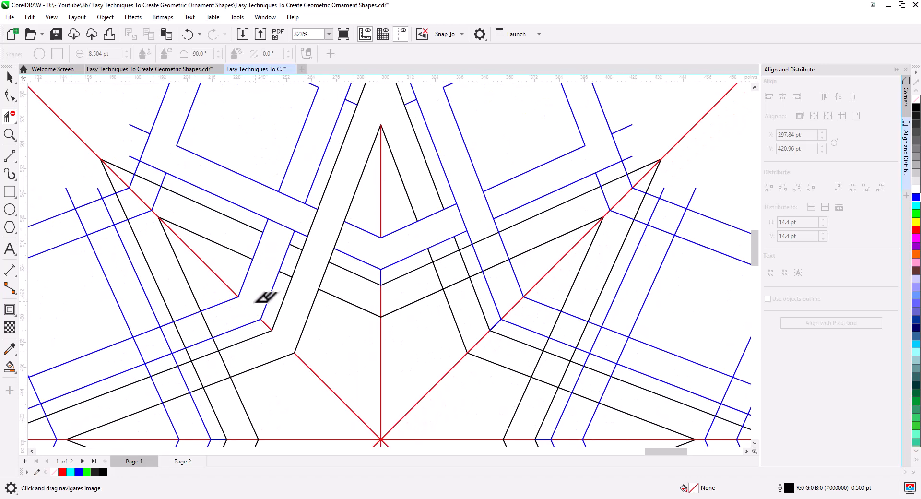
pyautogui.moveTo(242, 295); pyautogui.dragTo(328, 307)
pyautogui.moveTo(253, 223); pyautogui.dragTo(231, 216)
pyautogui.hotkey('ctrl', 'z')
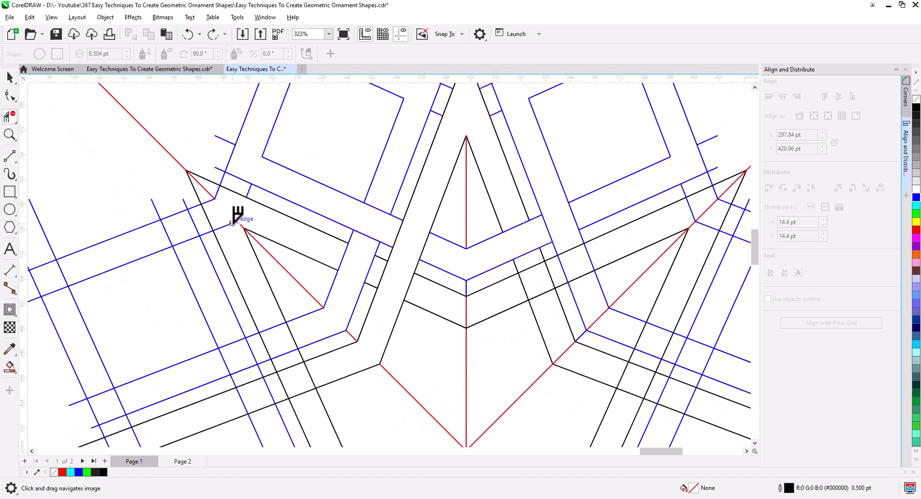
pyautogui.click(232, 222)
# Trim the segments crossing the band below the upper-left star point and around the blue square above the left point.
pyautogui.moveTo(263, 278); pyautogui.dragTo(205, 147)
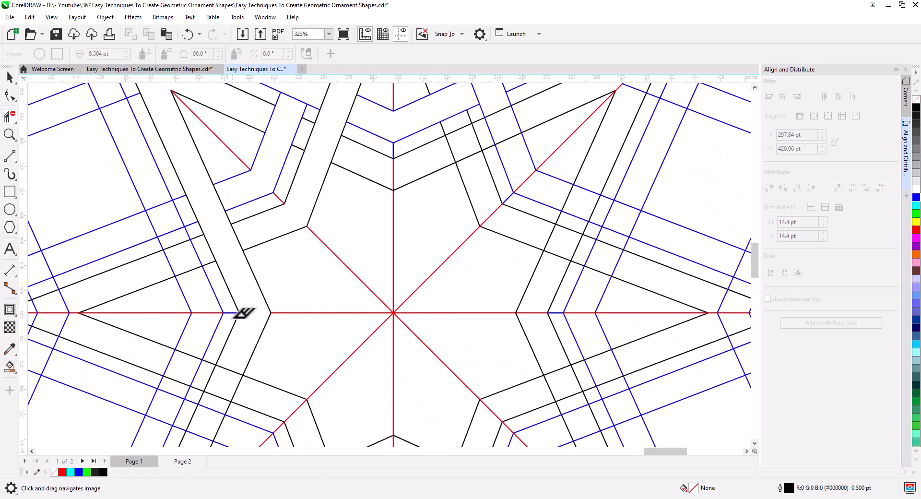
pyautogui.moveTo(233, 318); pyautogui.dragTo(339, 369)
pyautogui.click(258, 275)
pyautogui.click(152, 315)
pyautogui.click(135, 307)
pyautogui.click(85, 206)
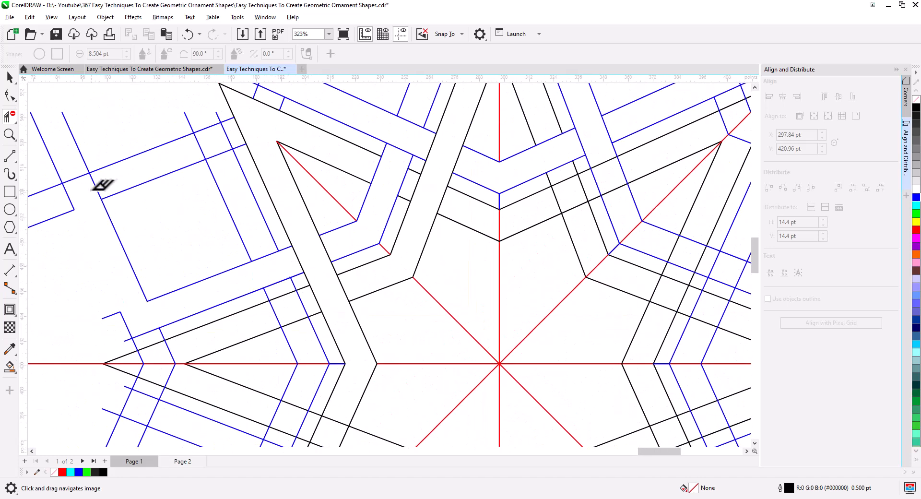
pyautogui.hotkey('ctrl', 'z')
pyautogui.click(87, 205)
pyautogui.click(98, 188)
pyautogui.click(198, 147)
# Remove the red and blue segments inside the left star point's outline and the lines crossing its lower band.
pyautogui.moveTo(372, 374); pyautogui.dragTo(284, 288)
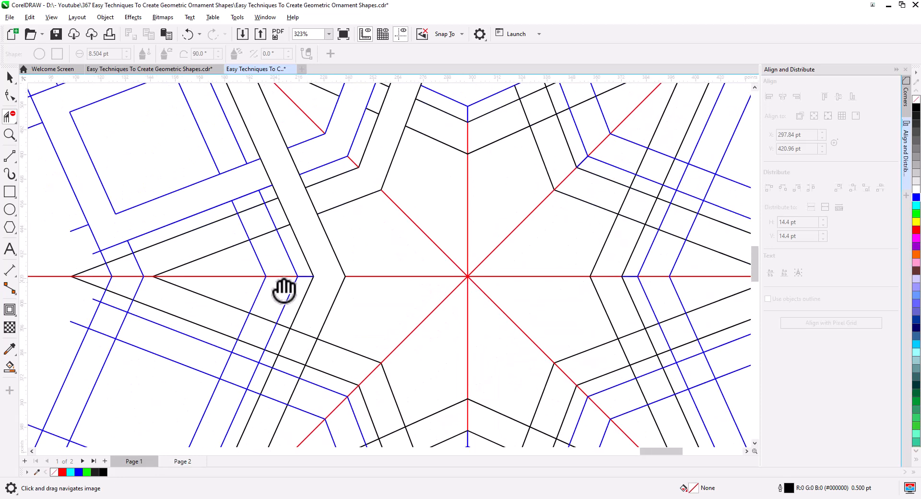
pyautogui.click(141, 274)
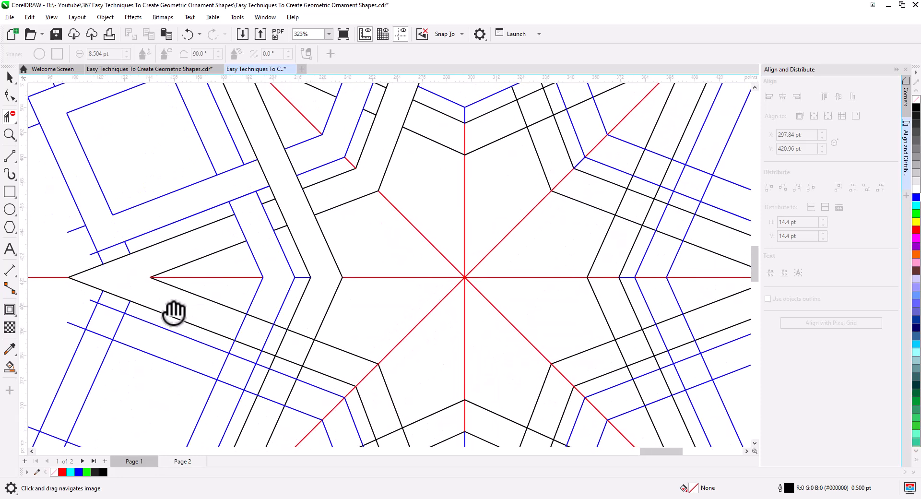
pyautogui.moveTo(173, 307); pyautogui.dragTo(104, 250)
pyautogui.click(175, 272)
pyautogui.click(203, 280)
pyautogui.click(217, 285)
pyautogui.click(242, 298)
pyautogui.click(302, 320)
# Trim the crossing blue segments around the blue square below the left star point.
pyautogui.moveTo(314, 355); pyautogui.dragTo(455, 305)
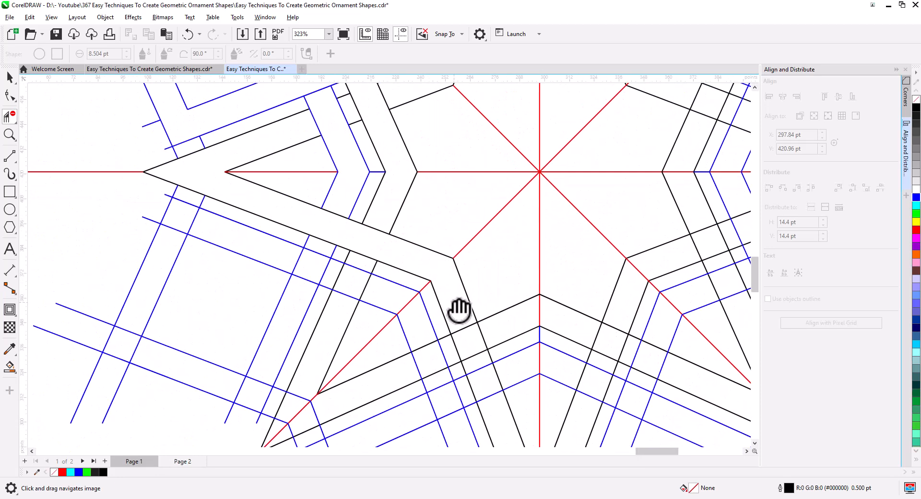
pyautogui.click(318, 253)
pyautogui.click(305, 279)
pyautogui.moveTo(130, 345); pyautogui.dragTo(146, 354)
pyautogui.click(132, 332)
pyautogui.click(175, 230)
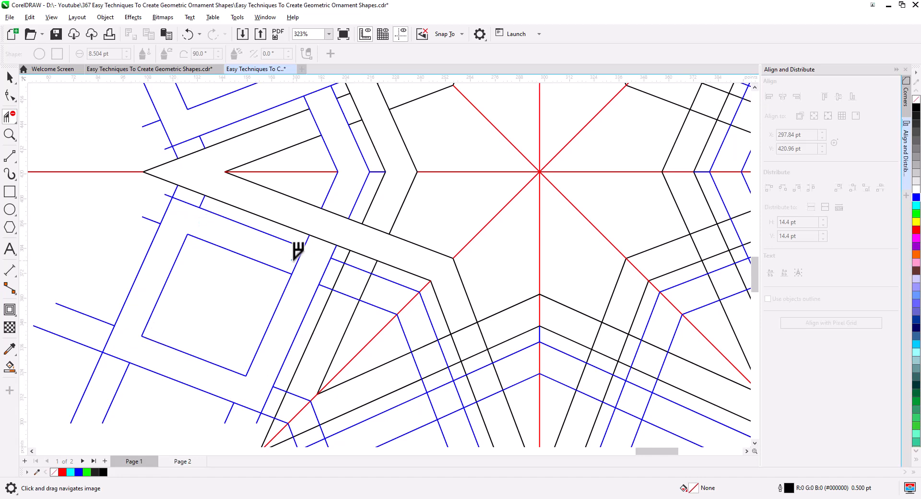
# Trim the segments crossing the lower-left star point and its black band up to the vertical axis.
pyautogui.moveTo(365, 366); pyautogui.dragTo(268, 310)
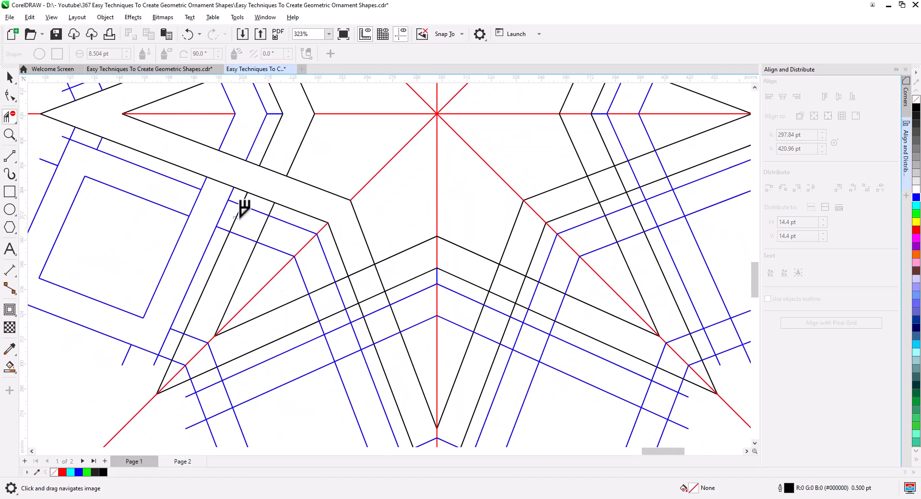
pyautogui.moveTo(240, 219); pyautogui.dragTo(270, 232)
pyautogui.click(306, 246)
pyautogui.moveTo(199, 339)
pyautogui.mouseDown()
pyautogui.moveTo(214, 357)
pyautogui.moveTo(177, 360)
pyautogui.mouseUp()
pyautogui.moveTo(298, 318); pyautogui.dragTo(273, 329)
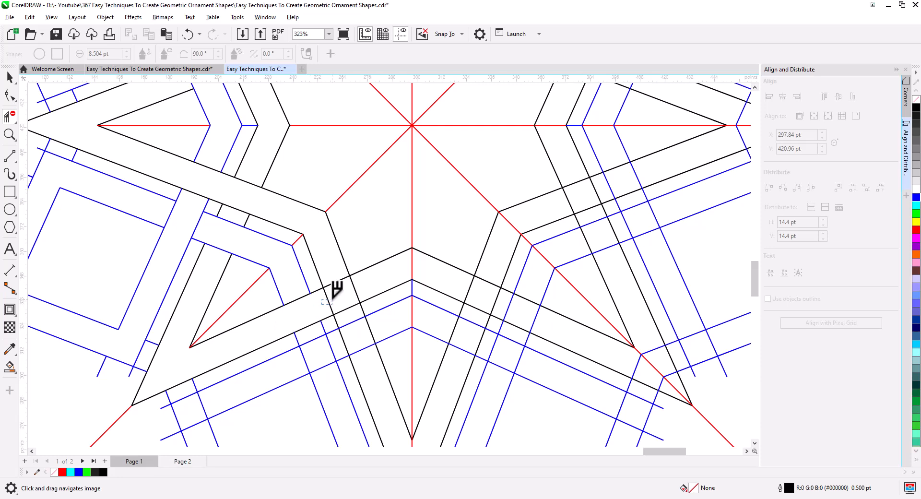
pyautogui.moveTo(332, 300); pyautogui.dragTo(335, 299)
pyautogui.click(356, 289)
pyautogui.click(412, 265)
# Trim the crossing segments around the blue square left of the bottom star point.
pyautogui.moveTo(357, 343)
pyautogui.mouseDown()
pyautogui.moveTo(347, 233)
pyautogui.moveTo(358, 208)
pyautogui.mouseUp()
pyautogui.click(313, 206)
pyautogui.click(324, 231)
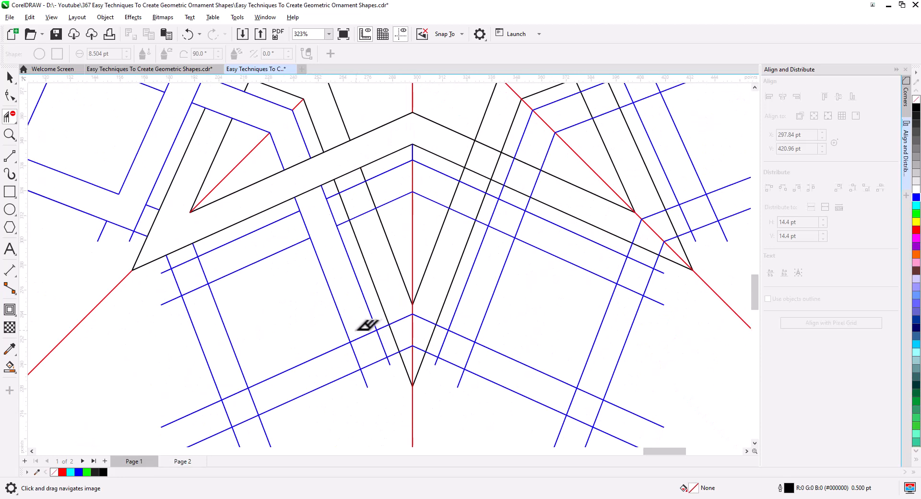
pyautogui.click(359, 339)
pyautogui.click(356, 358)
pyautogui.click(253, 403)
pyautogui.click(235, 394)
pyautogui.click(202, 287)
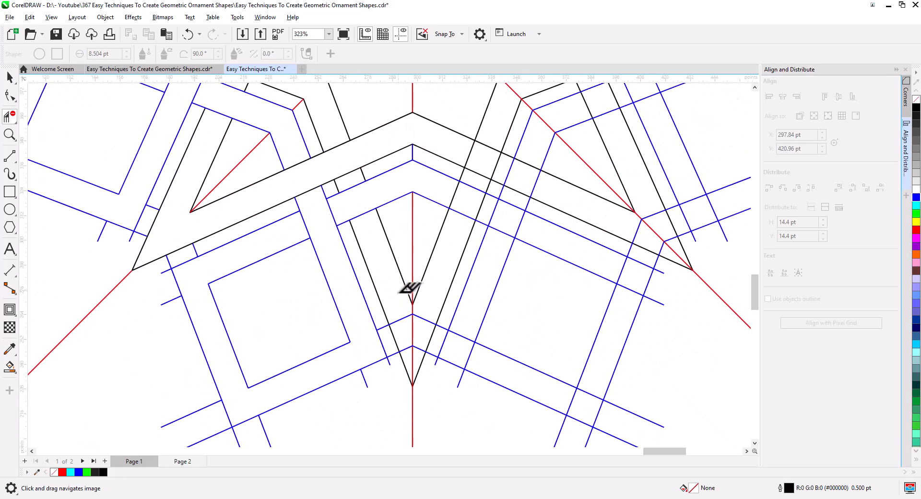
# Remove the red and blue segments crossing the bottom star point and its rising right-hand band.
pyautogui.click(409, 316)
pyautogui.click(413, 330)
pyautogui.click(407, 347)
pyautogui.moveTo(461, 220); pyautogui.dragTo(416, 311)
pyautogui.moveTo(448, 232); pyautogui.dragTo(448, 231)
pyautogui.moveTo(462, 189); pyautogui.dragTo(478, 180)
pyautogui.moveTo(434, 326)
pyautogui.mouseDown()
pyautogui.moveTo(403, 212)
pyautogui.moveTo(382, 230)
pyautogui.mouseUp()
# Trim the crossing blue segments around the blue square right of the bottom star point.
pyautogui.moveTo(394, 205)
pyautogui.mouseDown()
pyautogui.moveTo(404, 208)
pyautogui.moveTo(346, 417)
pyautogui.mouseUp()
pyautogui.click(526, 265)
pyautogui.click(533, 285)
pyautogui.click(492, 389)
pyautogui.click(362, 334)
# Remove the segments crossing the lower-right star point and its black band running up toward the horizontal axis.
pyautogui.moveTo(459, 412); pyautogui.dragTo(399, 325)
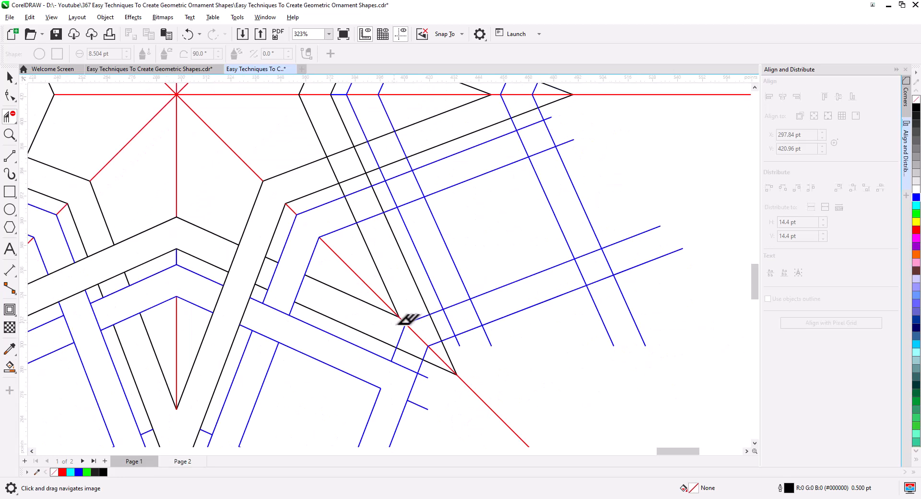
pyautogui.click(405, 324)
pyautogui.click(426, 347)
pyautogui.moveTo(366, 229); pyautogui.dragTo(379, 286)
pyautogui.click(382, 275)
pyautogui.click(372, 246)
pyautogui.click(368, 234)
pyautogui.click(354, 208)
pyautogui.click(334, 150)
# Trim the crossing blue segments around the blue square below the right star point.
pyautogui.moveTo(404, 256); pyautogui.dragTo(335, 302)
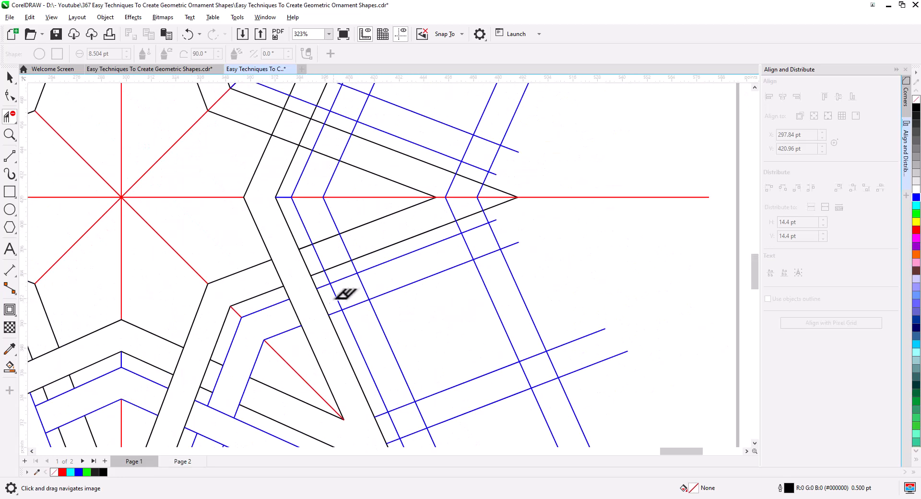
pyautogui.click(333, 291)
pyautogui.click(363, 287)
pyautogui.click(531, 357)
pyautogui.click(526, 374)
pyautogui.moveTo(436, 410); pyautogui.dragTo(473, 358)
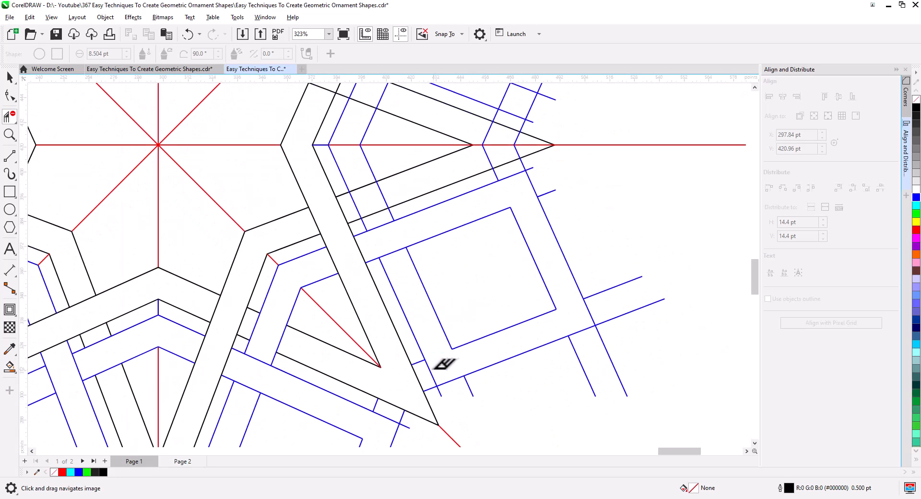
# Remove the red and blue segments crossing the right star point and the leftover crossings in its lower bands.
pyautogui.moveTo(384, 260); pyautogui.dragTo(401, 379)
pyautogui.click(391, 332)
pyautogui.click(379, 308)
pyautogui.click(363, 264)
pyautogui.moveTo(483, 262); pyautogui.dragTo(414, 333)
pyautogui.moveTo(473, 343); pyautogui.dragTo(427, 331)
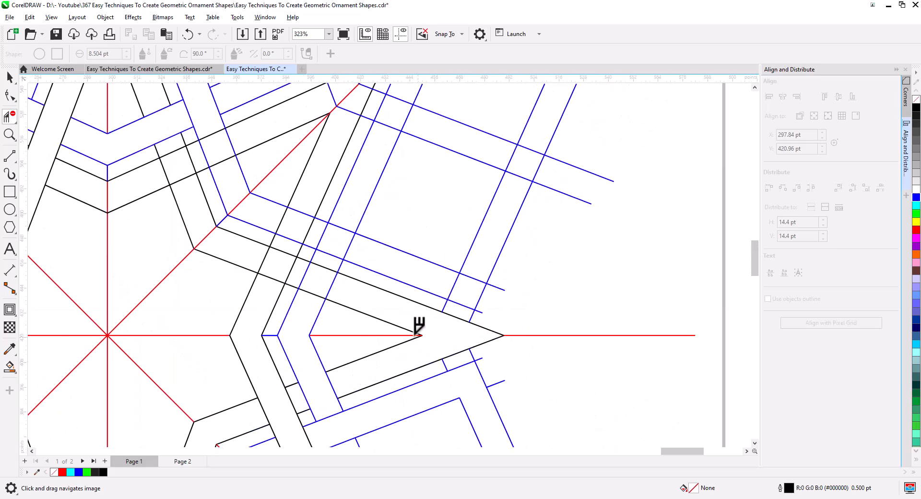
# Trim the segments crossing the right point's upper band and around the blue square above that point.
pyautogui.click(291, 270)
pyautogui.click(263, 262)
pyautogui.moveTo(337, 254); pyautogui.dragTo(253, 344)
pyautogui.click(302, 215)
pyautogui.click(323, 208)
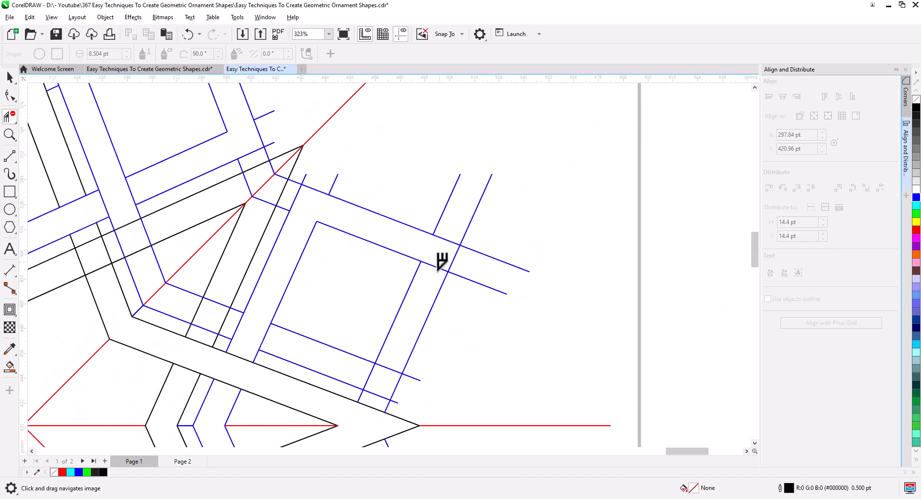
# Remove the segments crossing the upper-right star point and its band to the vertical axis, and return to the Pick tool.
pyautogui.moveTo(200, 305); pyautogui.dragTo(311, 388)
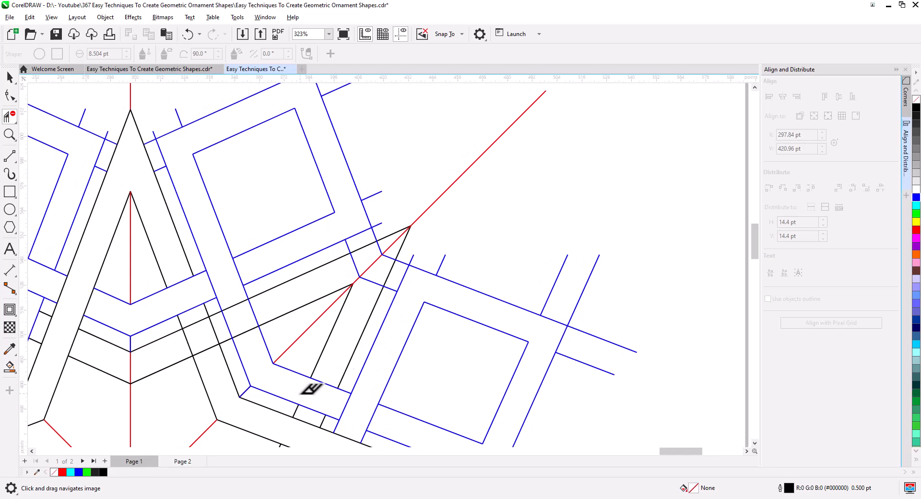
pyautogui.click(366, 274)
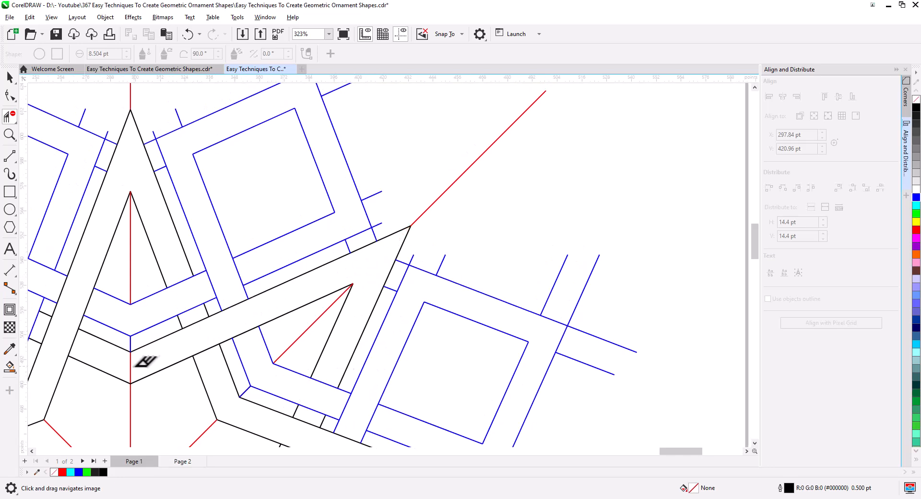
pyautogui.click(132, 367)
pyautogui.scroll(-2, 321, 367)
pyautogui.moveTo(329, 390); pyautogui.dragTo(367, 238)
pyautogui.click(10, 76)
pyautogui.scroll(-1, 321, 350)
pyautogui.moveTo(335, 362); pyautogui.dragTo(463, 340)
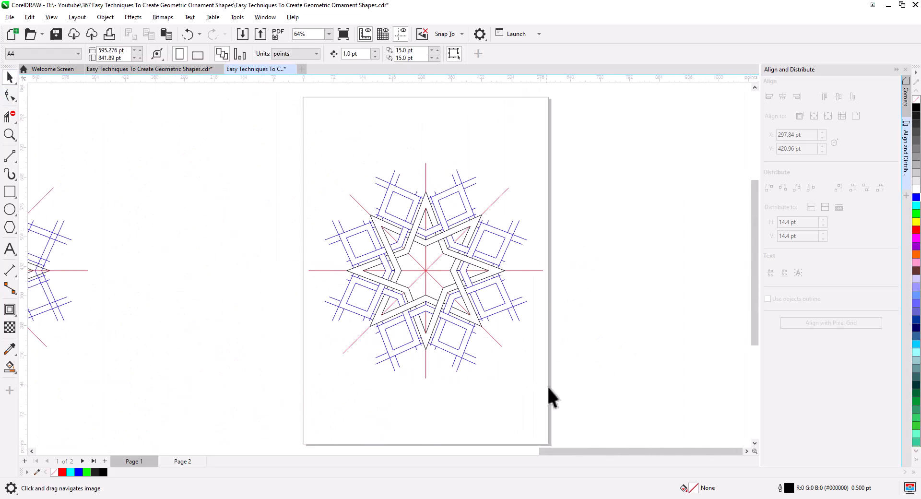
# Select all objects of the trimmed ornament, clear the selection, and inspect the line crossings on its left side.
pyautogui.moveTo(548, 387); pyautogui.dragTo(267, 142)
pyautogui.rightClick(426, 271)
pyautogui.click(455, 197)
pyautogui.moveTo(532, 271); pyautogui.dragTo(407, 245)
pyautogui.press('Escape')
pyautogui.click(405, 164)
pyautogui.scroll(2, 401, 214)
pyautogui.scroll(1, 341, 314)
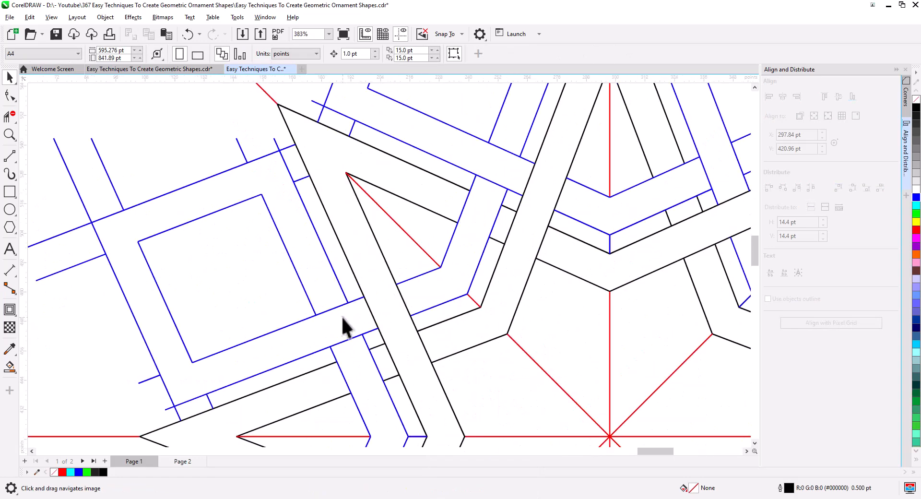
# Draw short snapped lines across the frame bands at the inner corners of the upper-left, top-left and top-right blue squares.
pyautogui.scroll(1, 343, 317)
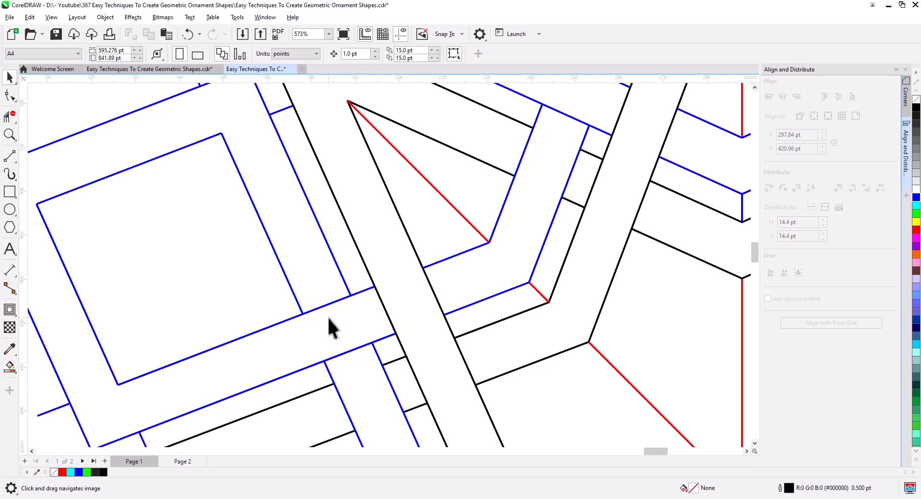
pyautogui.scroll(1, 328, 318)
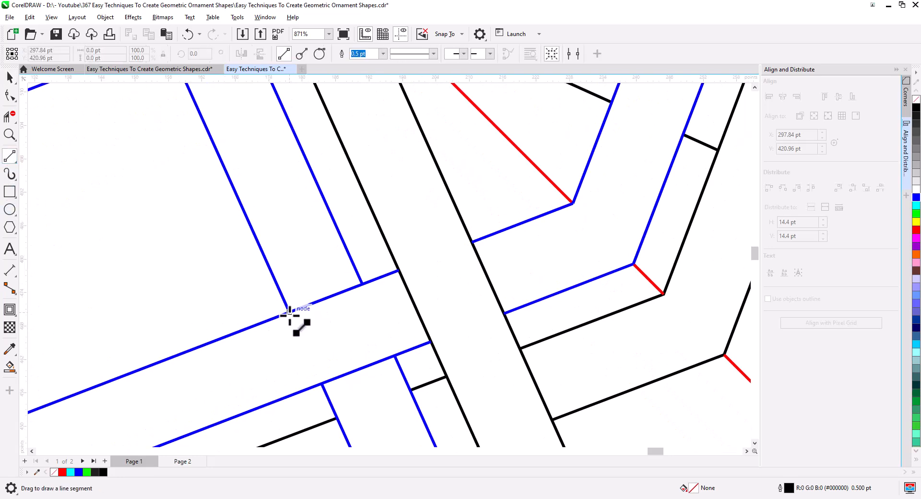
pyautogui.moveTo(290, 312); pyautogui.dragTo(364, 284)
pyautogui.moveTo(524, 196); pyautogui.dragTo(401, 436)
pyautogui.scroll(-2, 508, 326)
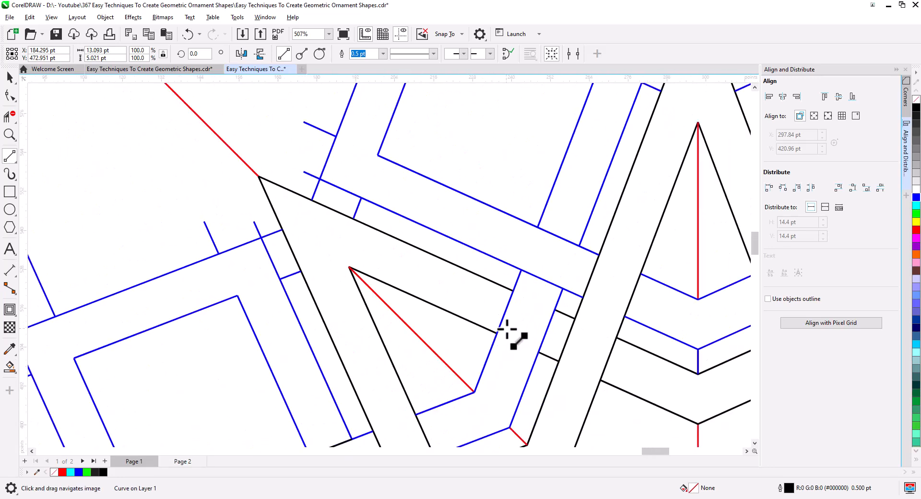
pyautogui.scroll(-1, 508, 329)
pyautogui.moveTo(528, 288); pyautogui.dragTo(411, 338)
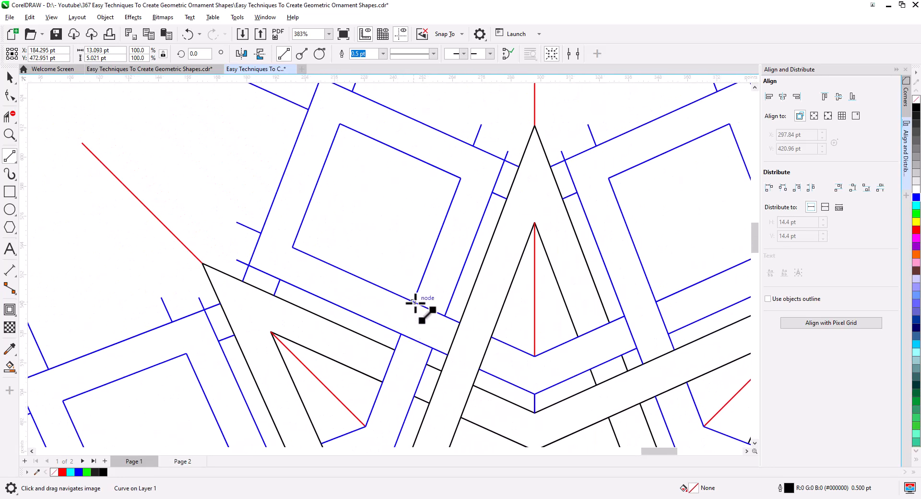
pyautogui.moveTo(416, 303); pyautogui.dragTo(446, 317)
pyautogui.moveTo(541, 350); pyautogui.dragTo(350, 364)
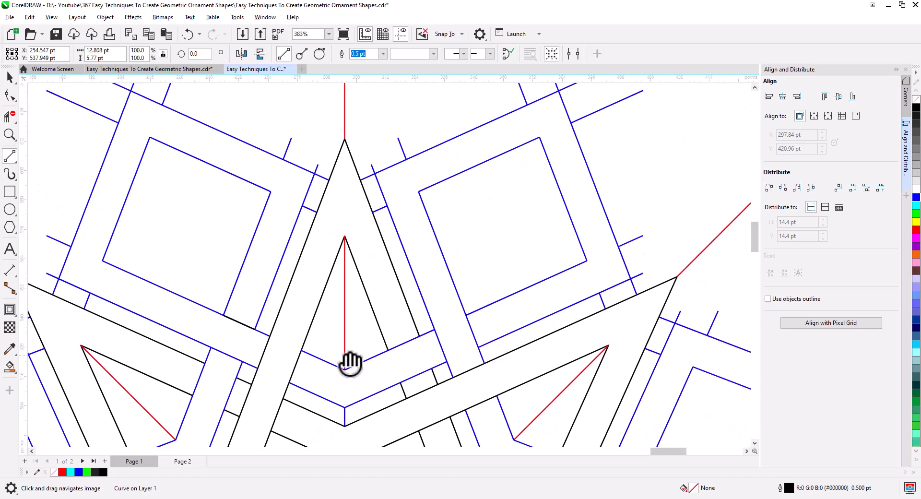
pyautogui.moveTo(394, 318); pyautogui.dragTo(406, 352)
# Add matching short lines across the frame bands of the two blue squares beside the right star point and the bottom-right square.
pyautogui.moveTo(477, 411); pyautogui.dragTo(309, 226)
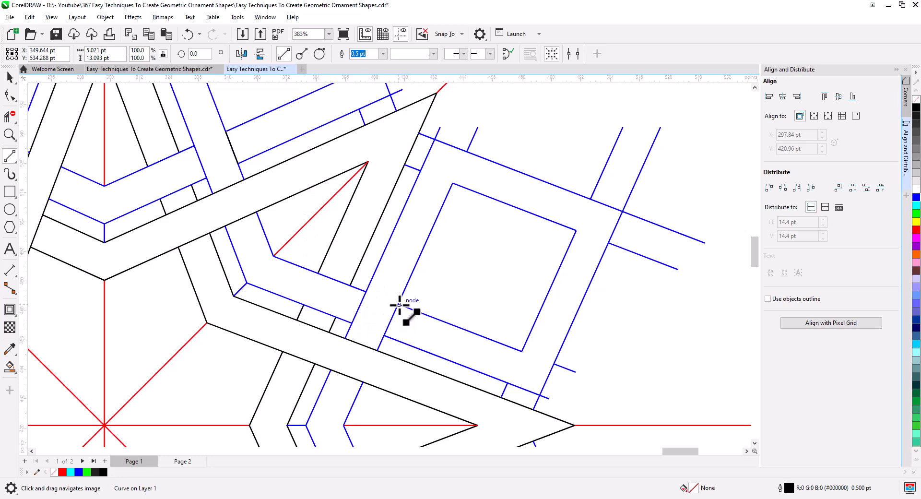
pyautogui.moveTo(399, 304); pyautogui.dragTo(385, 336)
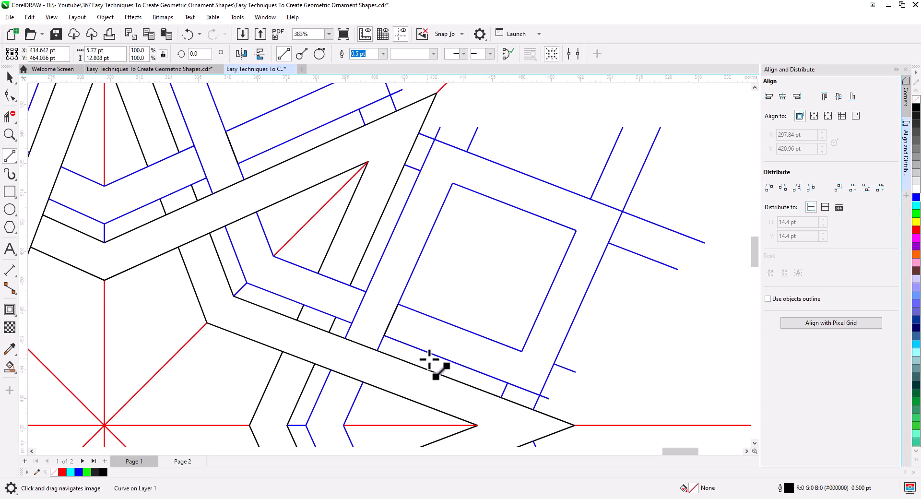
pyautogui.moveTo(439, 364)
pyautogui.mouseDown()
pyautogui.moveTo(416, 269)
pyautogui.moveTo(432, 183)
pyautogui.mouseUp()
pyautogui.moveTo(427, 353)
pyautogui.mouseDown()
pyautogui.moveTo(427, 231)
pyautogui.moveTo(360, 246)
pyautogui.mouseUp()
pyautogui.moveTo(339, 359); pyautogui.dragTo(476, 173)
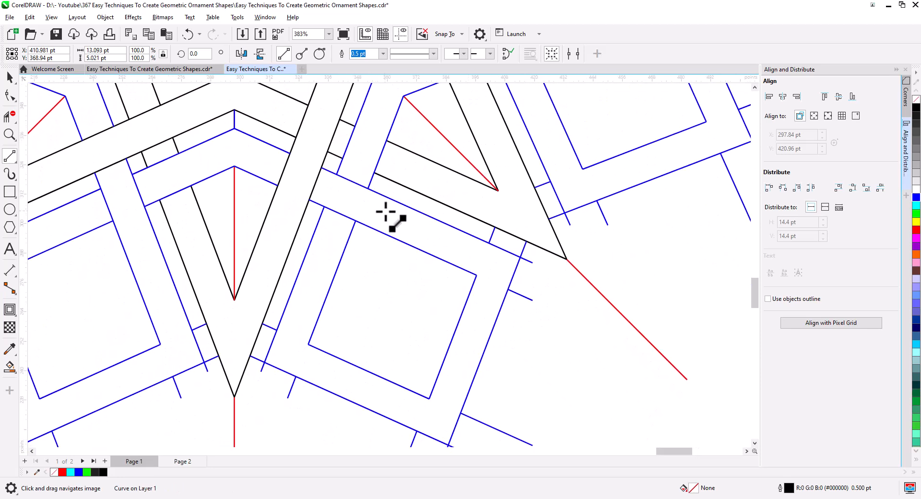
pyautogui.moveTo(324, 208); pyautogui.dragTo(355, 222)
# Draw the short lines across the frame bands of the bottom-left and lower-left blue squares to complete the ring.
pyautogui.moveTo(248, 308); pyautogui.dragTo(436, 351)
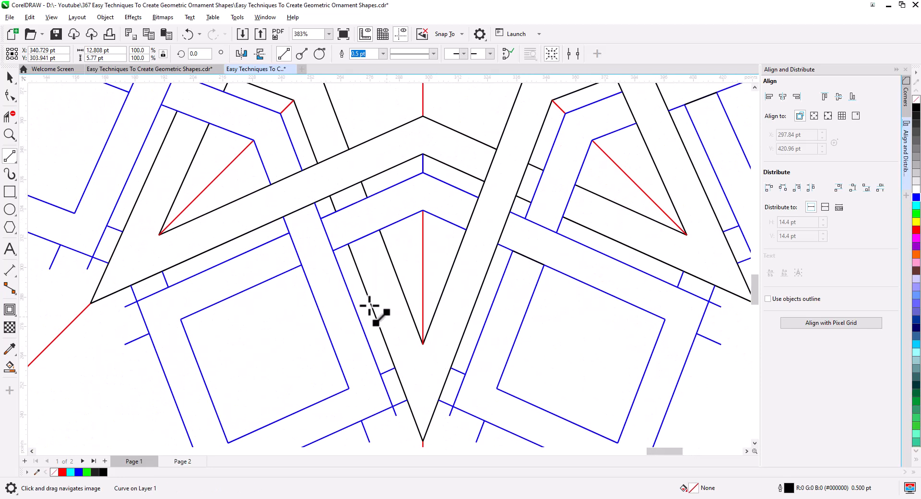
pyautogui.moveTo(290, 234); pyautogui.dragTo(301, 265)
pyautogui.moveTo(240, 198); pyautogui.dragTo(367, 323)
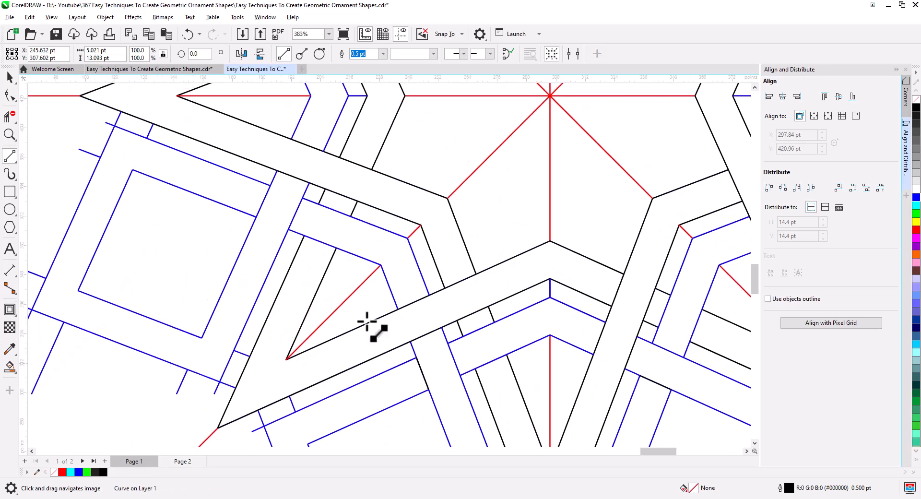
pyautogui.moveTo(271, 186); pyautogui.dragTo(256, 217)
pyautogui.moveTo(305, 109); pyautogui.dragTo(338, 370)
pyautogui.scroll(-1, 341, 366)
pyautogui.scroll(-4, 379, 327)
pyautogui.moveTo(413, 362); pyautogui.dragTo(352, 255)
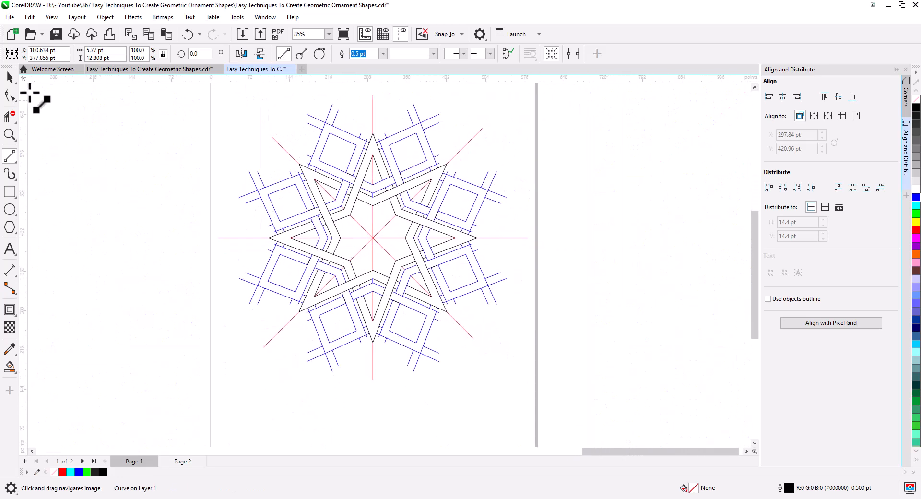
# Select the eight short black lines drawn at the square corners and move them to Page 2.
pyautogui.click(9, 76)
pyautogui.click(174, 259)
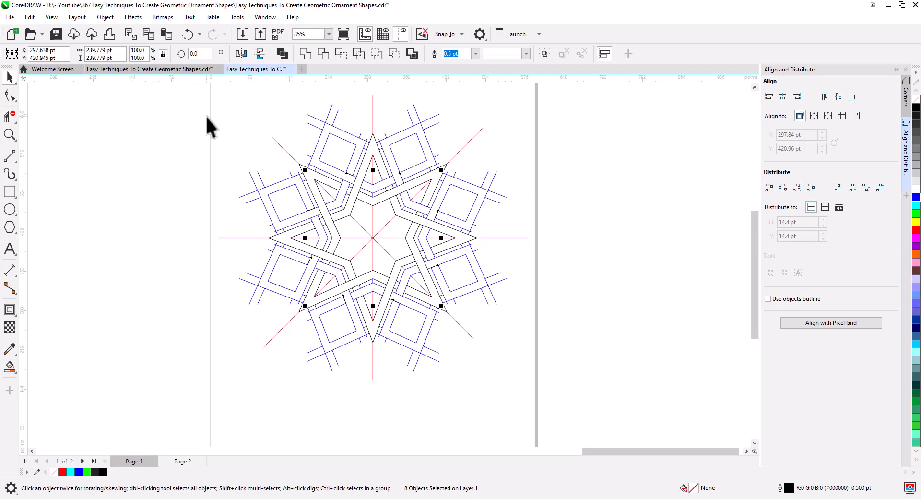
pyautogui.click(202, 299)
pyautogui.click(179, 461)
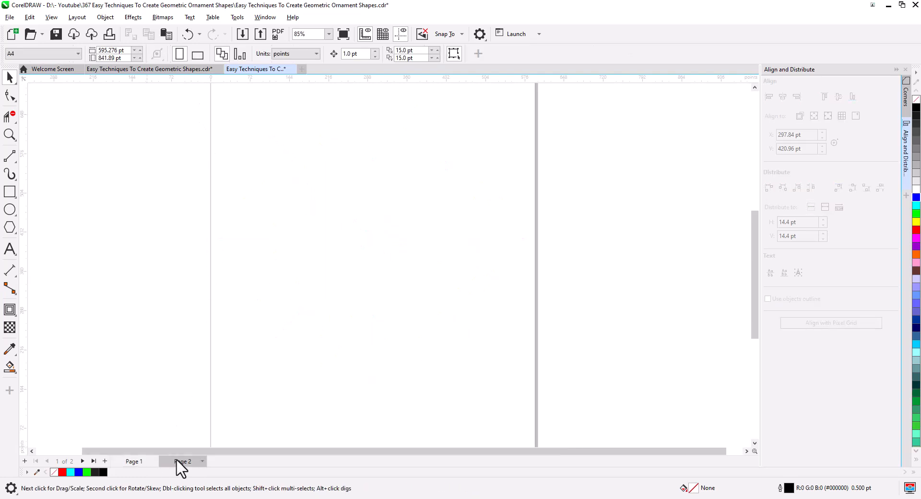
pyautogui.hotkey('ctrl', 'a')
pyautogui.click(267, 393)
pyautogui.scroll(2, 387, 280)
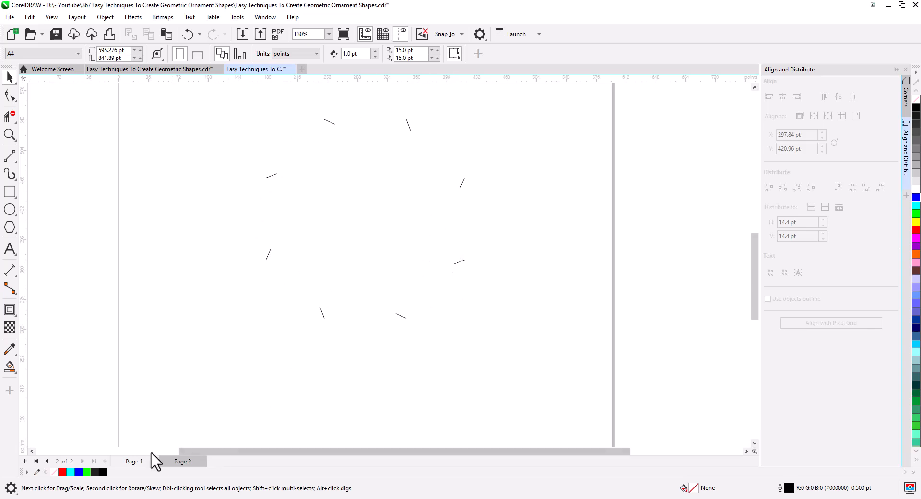
# Return to Page 1 and Smart Fill the bottom-left square frame and the lower-left star band with green and a hairline outline.
pyautogui.click(140, 461)
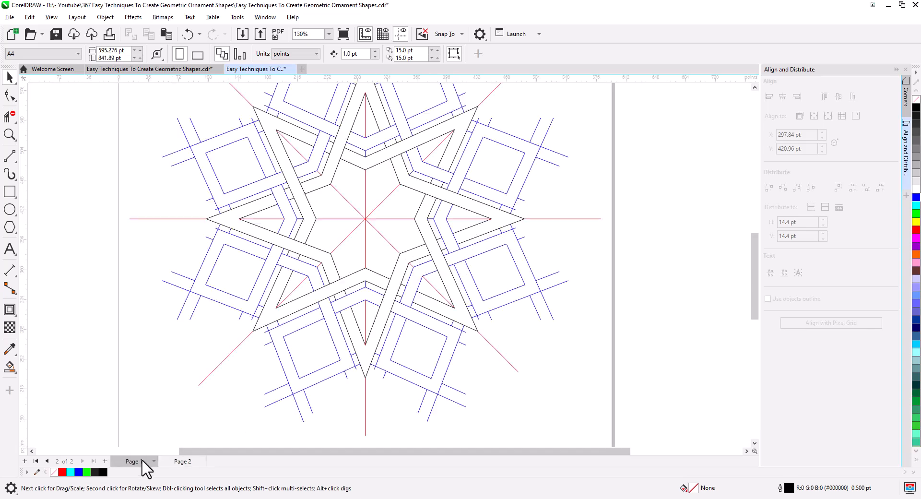
pyautogui.click(10, 369)
pyautogui.click(44, 384)
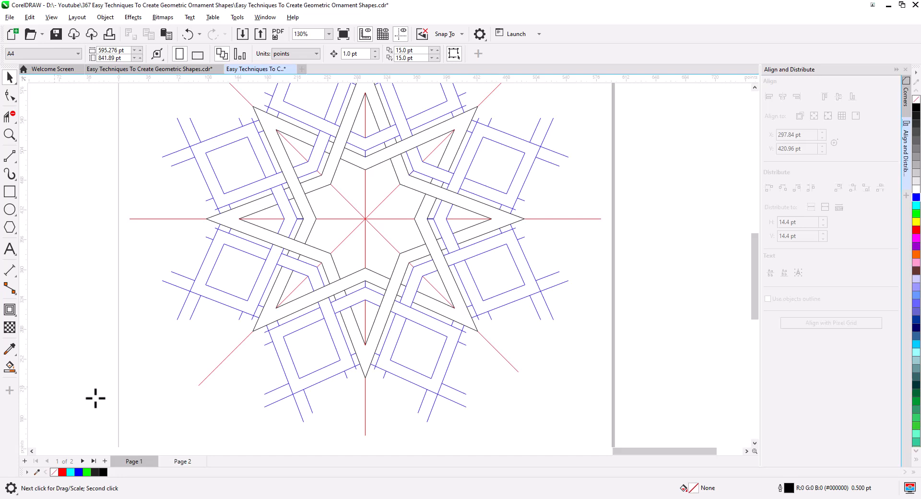
pyautogui.click(299, 389)
pyautogui.click(271, 318)
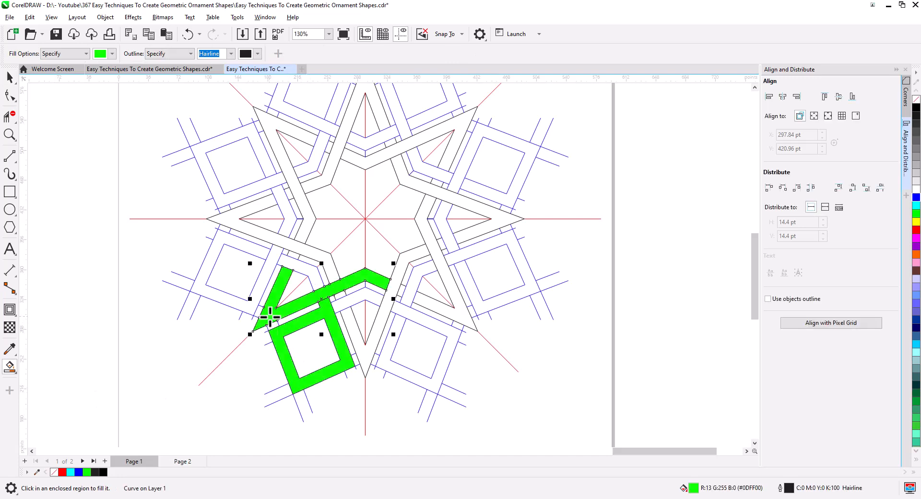
pyautogui.scroll(3, 271, 306)
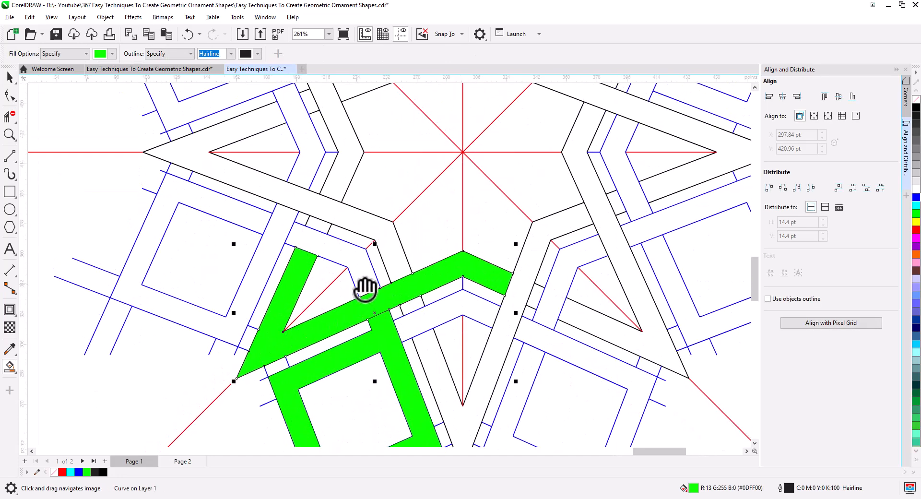
# Smart Fill the lower-left square frame, the left star point's bands and the small crossing piece between them with green.
pyautogui.click(366, 287)
pyautogui.click(273, 262)
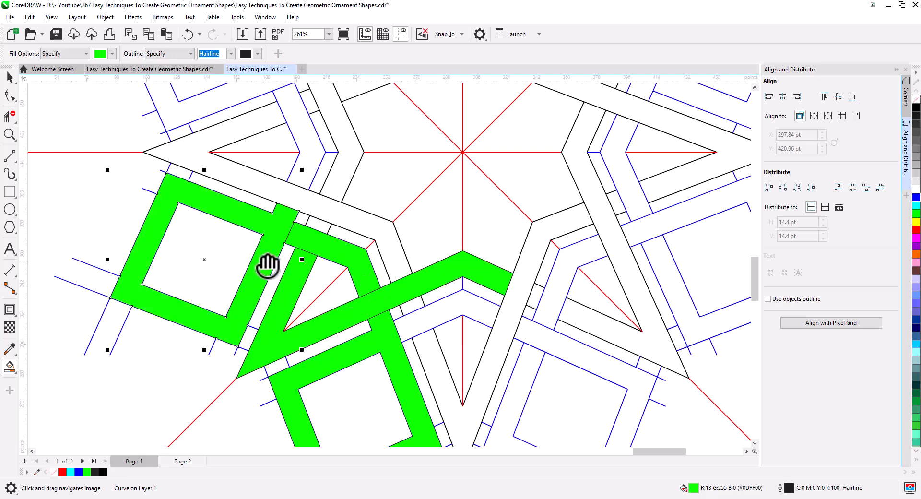
pyautogui.click(270, 193)
pyautogui.click(325, 230)
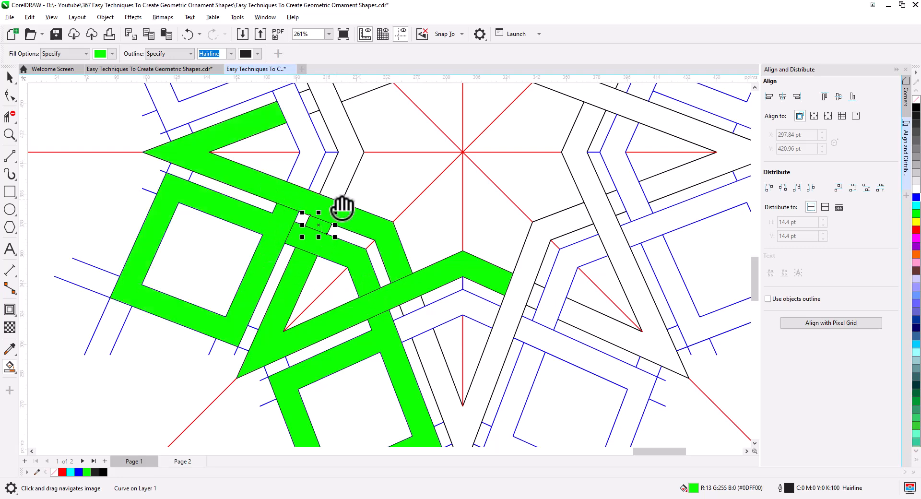
pyautogui.click(339, 197)
pyautogui.click(313, 173)
# Smart Fill the bottom star point's bands, the bottom-right square frame and their crossing pieces with green.
pyautogui.click(420, 320)
pyautogui.click(440, 361)
pyautogui.moveTo(522, 390); pyautogui.dragTo(362, 269)
pyautogui.click(366, 275)
pyautogui.click(394, 196)
pyautogui.click(430, 206)
pyautogui.click(377, 178)
# Smart Fill the lower-right square frame and the bands and crossing pieces below the right star point with green.
pyautogui.moveTo(430, 202); pyautogui.dragTo(273, 342)
pyautogui.click(333, 260)
pyautogui.click(317, 223)
pyautogui.moveTo(311, 231); pyautogui.dragTo(310, 333)
pyautogui.click(296, 324)
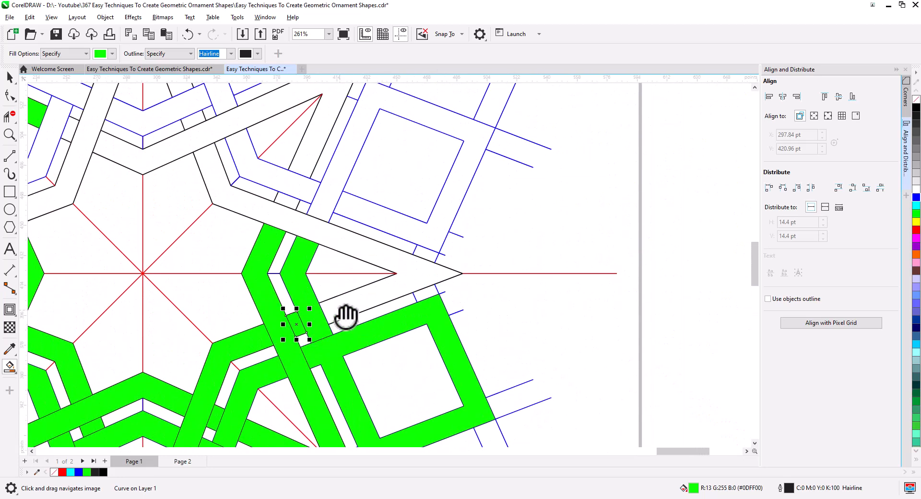
pyautogui.click(346, 309)
# Smart Fill the right star point's outer band, the upper-right square frame and their crossing piece with green.
pyautogui.moveTo(346, 307); pyautogui.dragTo(355, 397)
pyautogui.click(336, 307)
pyautogui.click(312, 276)
pyautogui.click(297, 291)
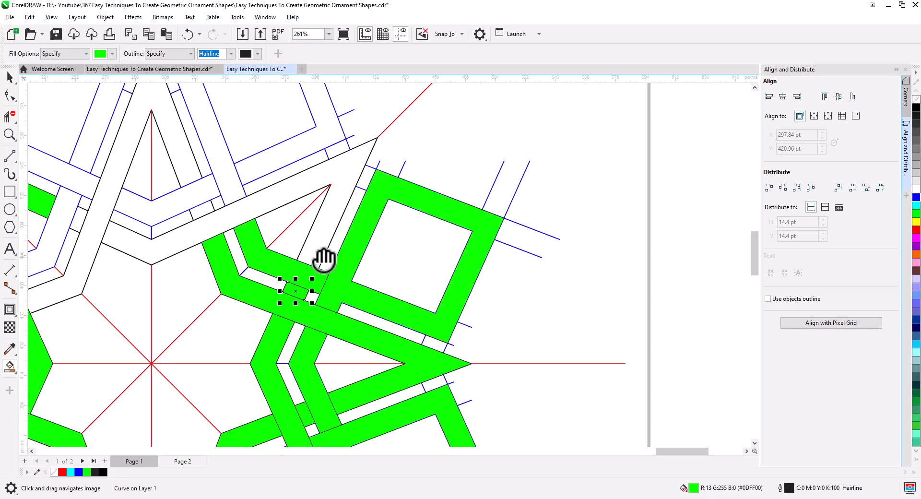
pyautogui.click(320, 254)
# Smart Fill the upper-right and top star point bands, the top-right square frame and their crossing piece with green.
pyautogui.moveTo(281, 282); pyautogui.dragTo(447, 378)
pyautogui.click(376, 300)
pyautogui.click(304, 297)
pyautogui.click(292, 259)
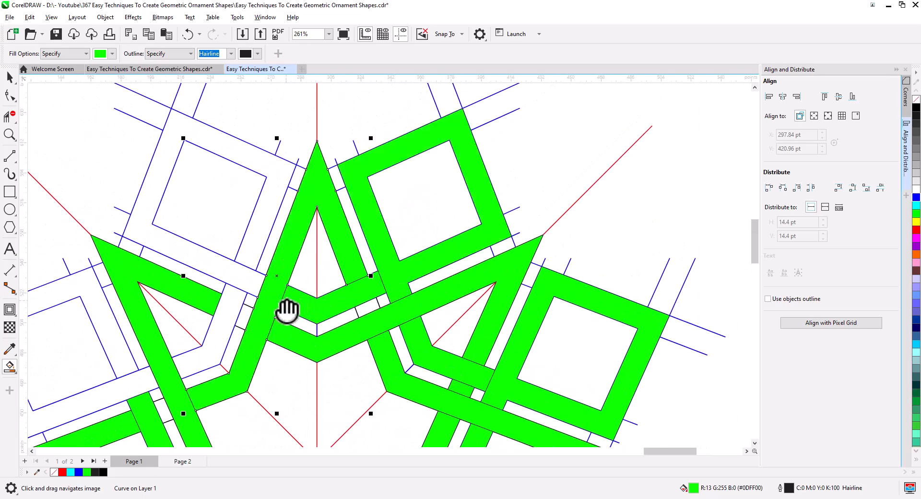
pyautogui.click(374, 312)
# Smart Fill the remaining upper-left square frames, inner bands and crossing piece with green.
pyautogui.moveTo(277, 291); pyautogui.dragTo(366, 288)
pyautogui.click(343, 263)
pyautogui.click(329, 313)
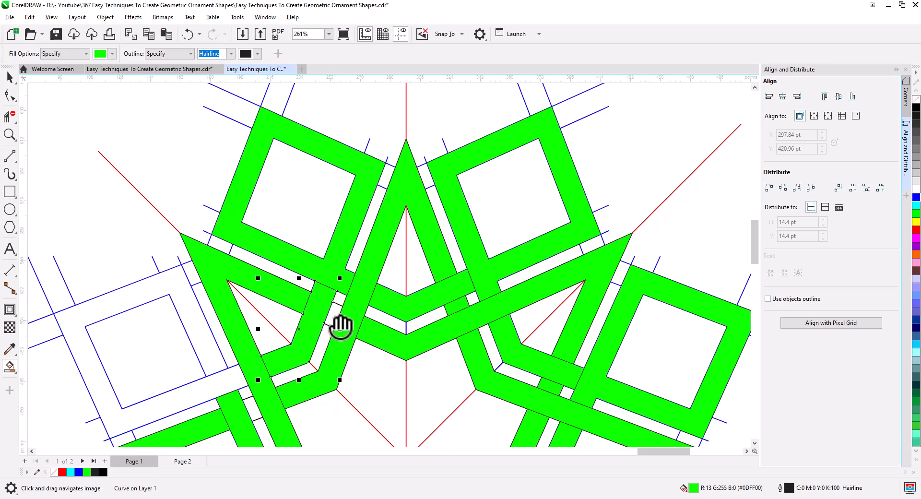
pyautogui.click(339, 325)
pyautogui.scroll(-6, 365, 354)
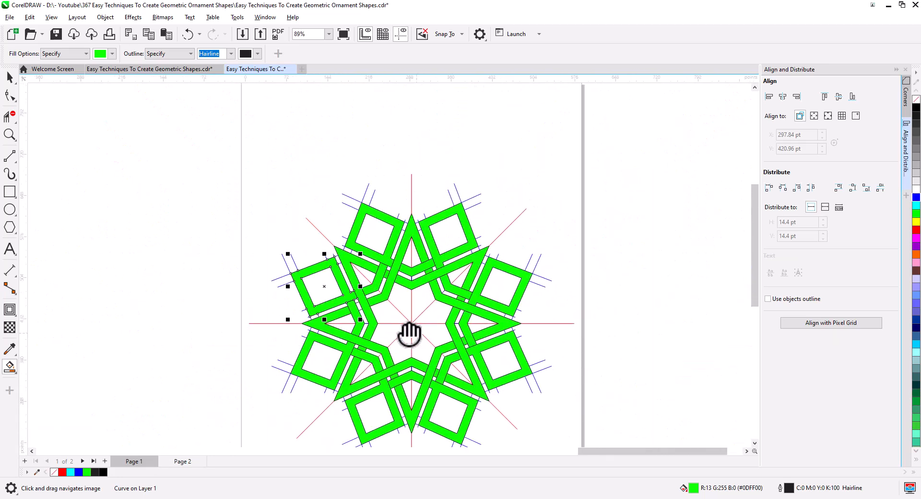
# Select all the green filled shapes with the Pick tool and move them from Page 1 to Page 2.
pyautogui.click(9, 77)
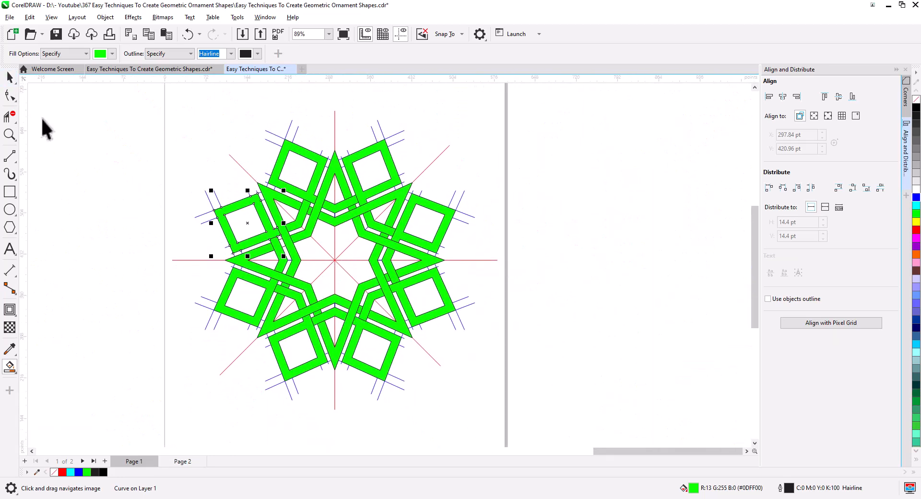
pyautogui.click(155, 271)
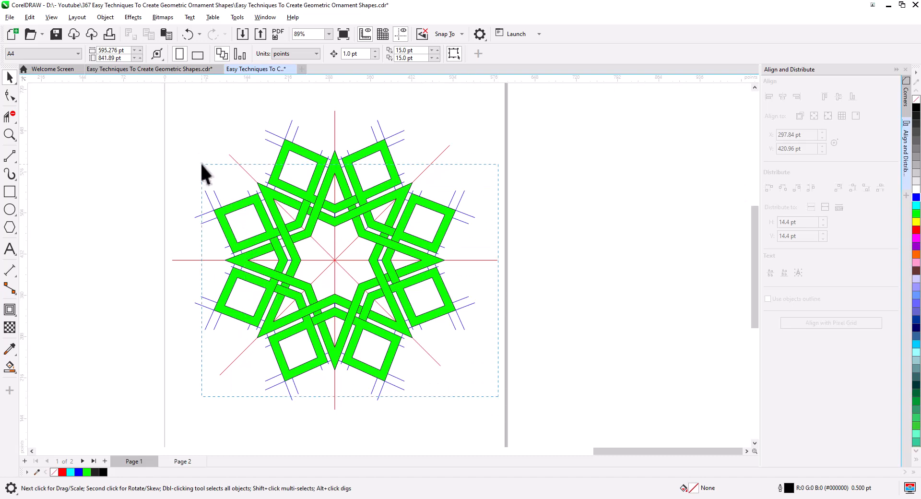
pyautogui.moveTo(193, 133); pyautogui.dragTo(192, 130)
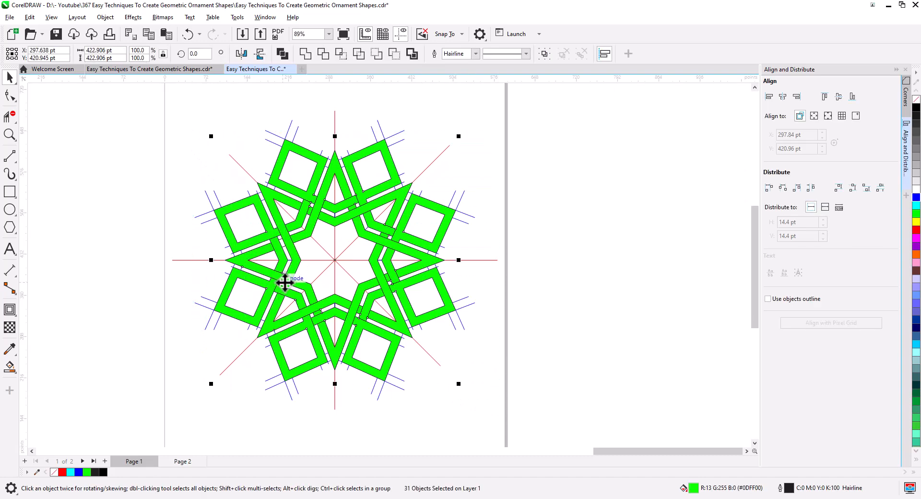
pyautogui.hotkey('ctrl', 'x')
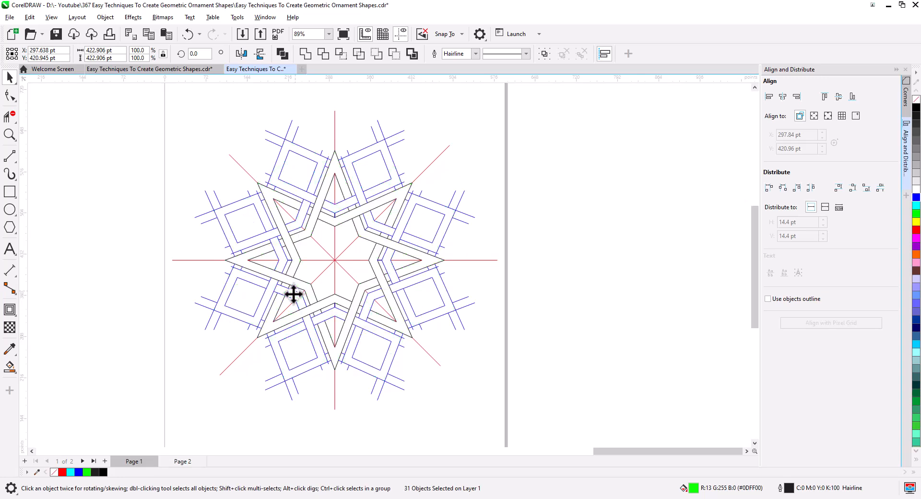
pyautogui.click(172, 463)
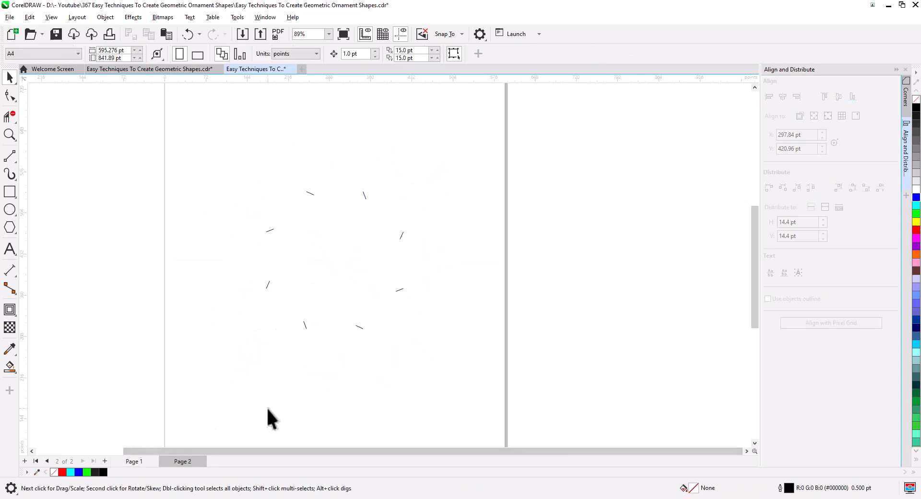
pyautogui.hotkey('ctrl', 'v')
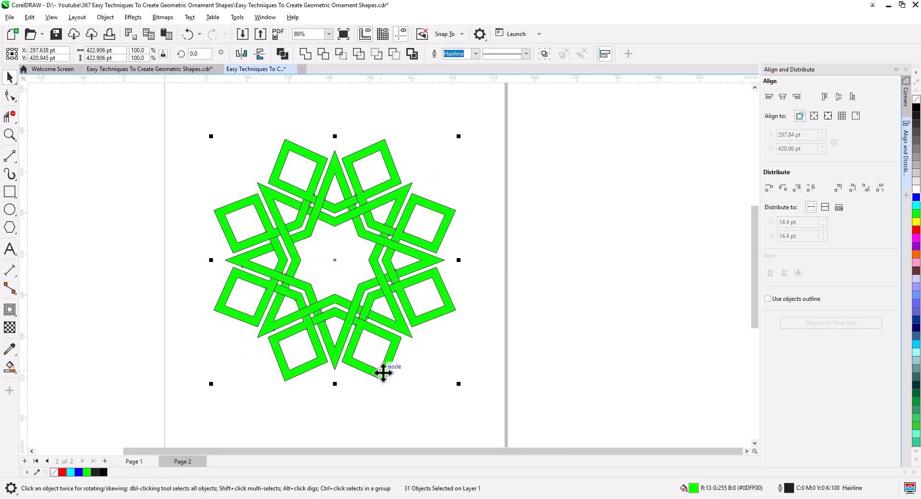
# Send the pasted green shapes to the back of the page, behind the short black lines, and deselect them.
pyautogui.rightClick(383, 373)
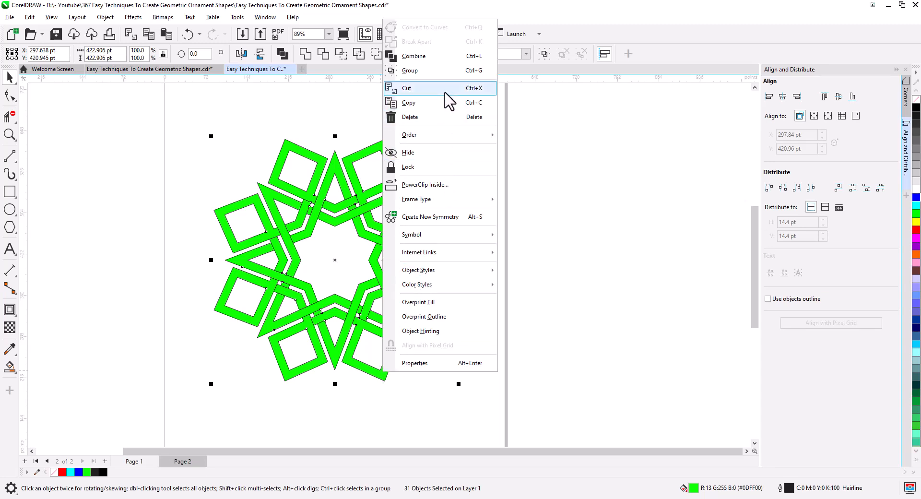
pyautogui.moveTo(454, 136)
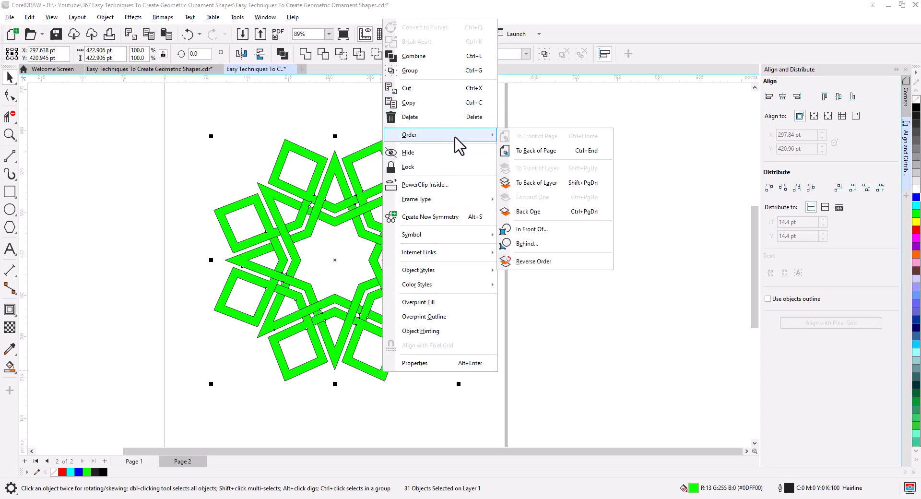
pyautogui.click(537, 151)
pyautogui.click(524, 236)
pyautogui.scroll(2, 365, 217)
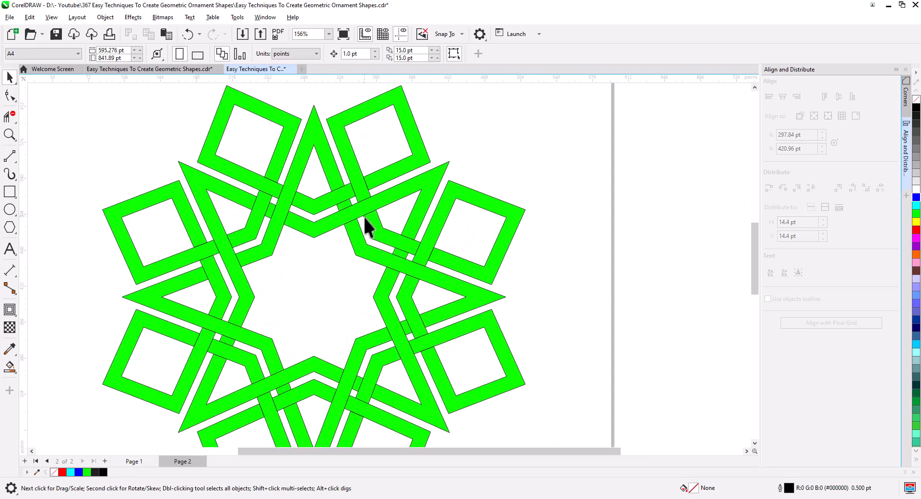
pyautogui.scroll(2, 366, 205)
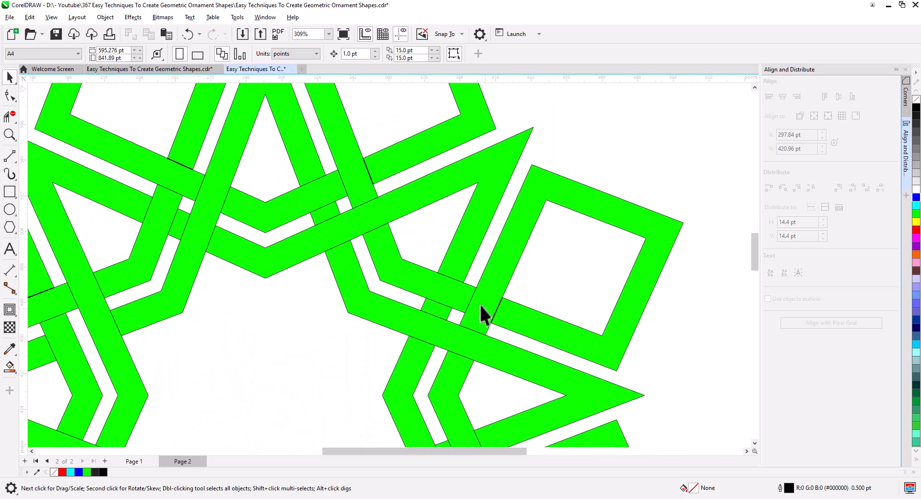
# Select all the ornament's objects on Page 2 and set their outline width to 2.0 pt.
pyautogui.scroll(-3, 180, 304)
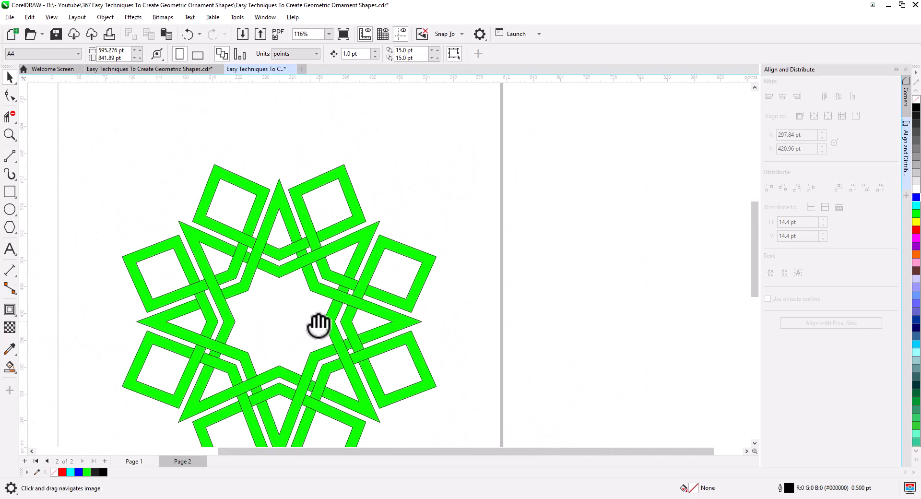
pyautogui.moveTo(340, 260); pyautogui.dragTo(347, 277)
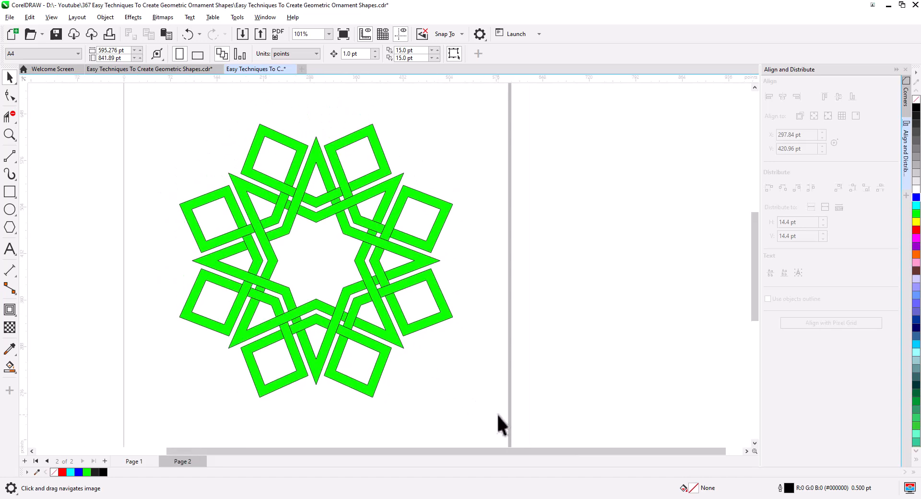
pyautogui.moveTo(205, 263); pyautogui.dragTo(205, 262)
pyautogui.click(143, 166)
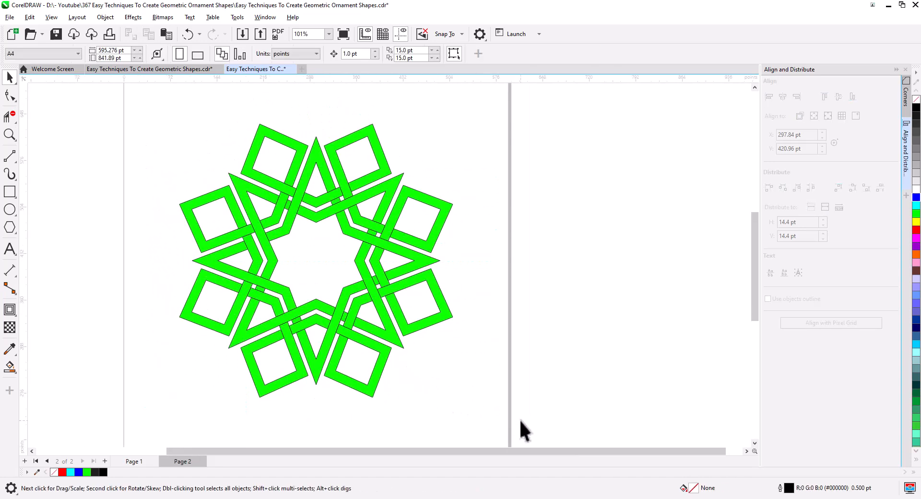
pyautogui.moveTo(123, 105); pyautogui.dragTo(122, 106)
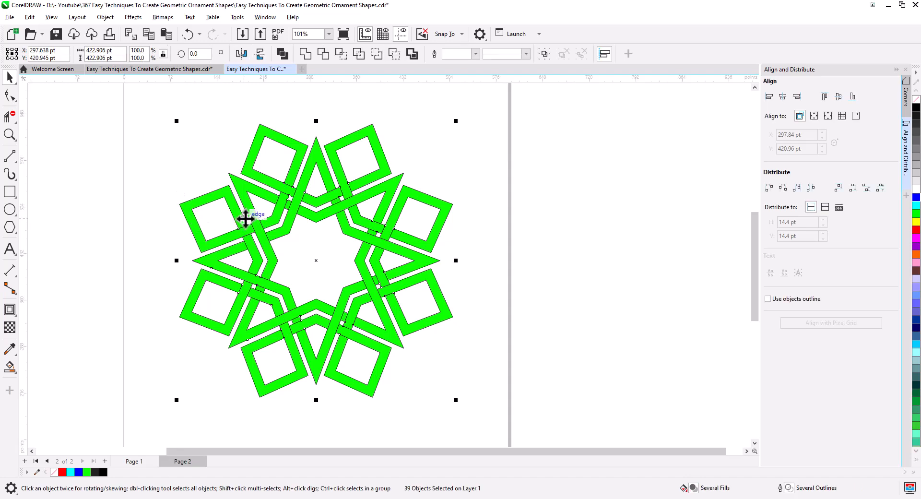
pyautogui.click(476, 53)
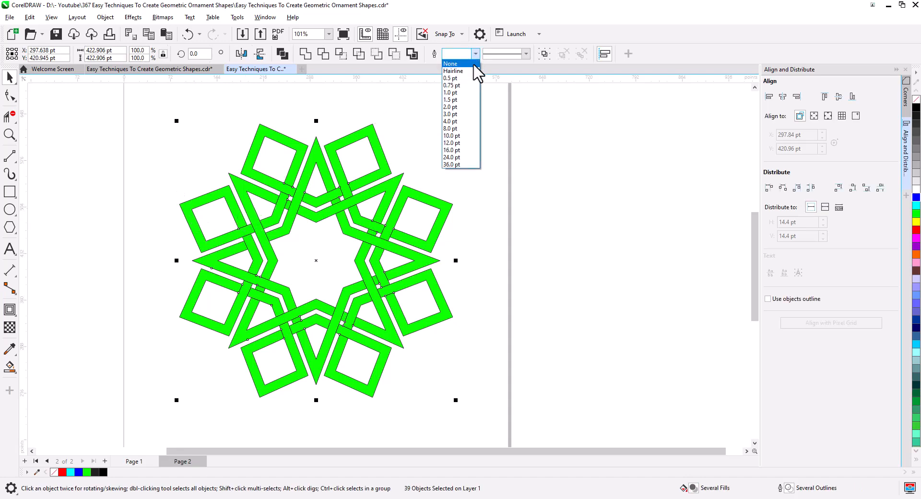
pyautogui.click(471, 107)
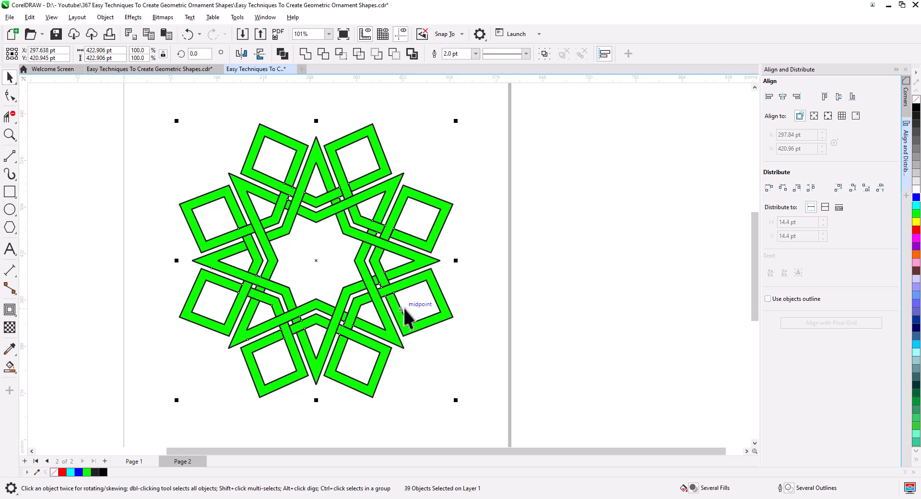
# Convert the outlines of the selected ornament shapes to objects and deselect them.
pyautogui.click(105, 16)
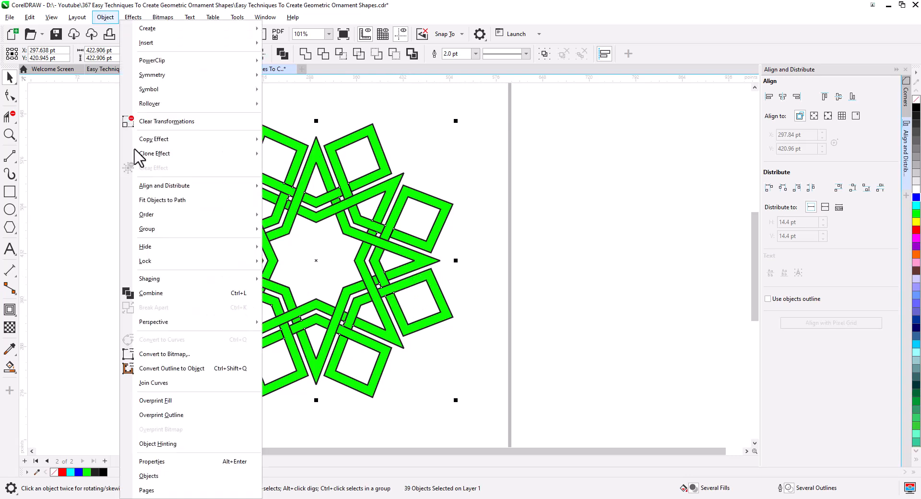
pyautogui.click(204, 369)
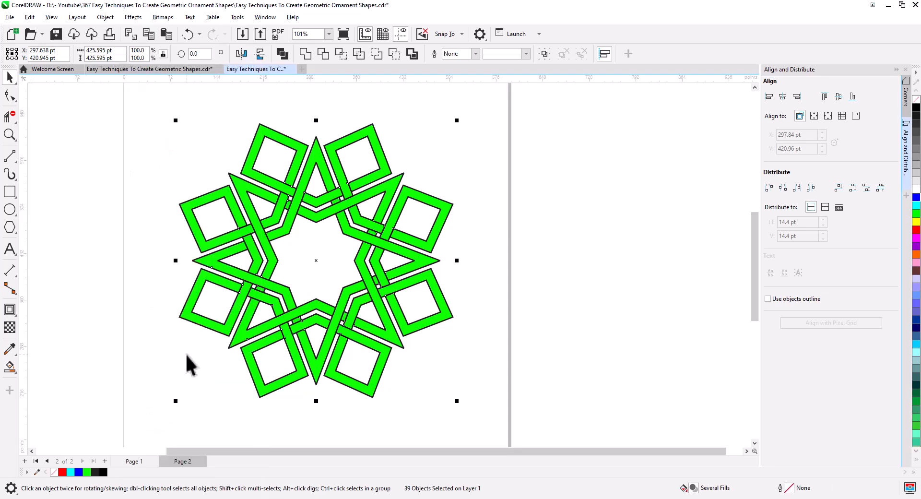
pyautogui.click(186, 354)
# Delete the green fill shapes of the lower-left square frame and lower-left star point, keeping the black outlines.
pyautogui.scroll(1, 197, 353)
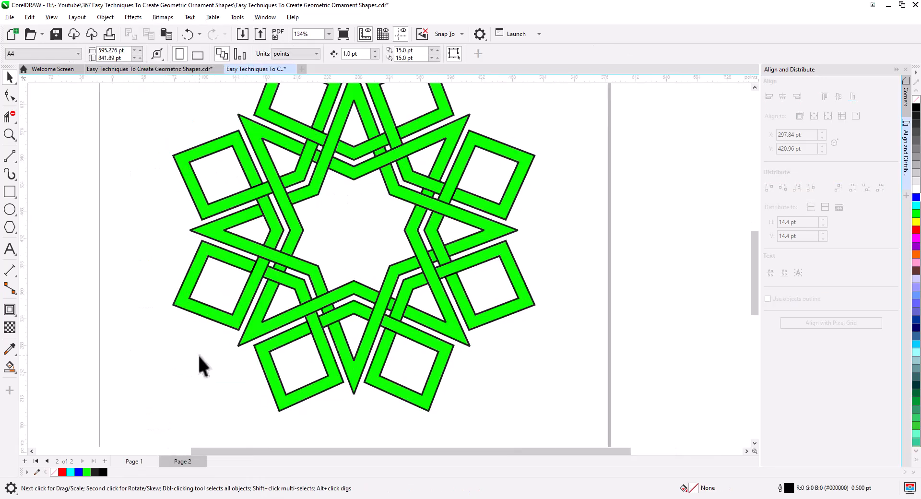
pyautogui.click(199, 309)
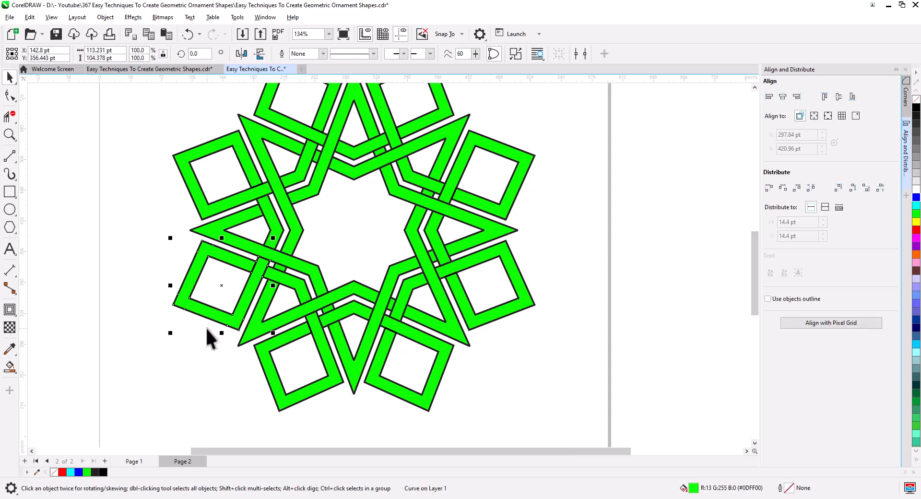
pyautogui.scroll(4, 193, 312)
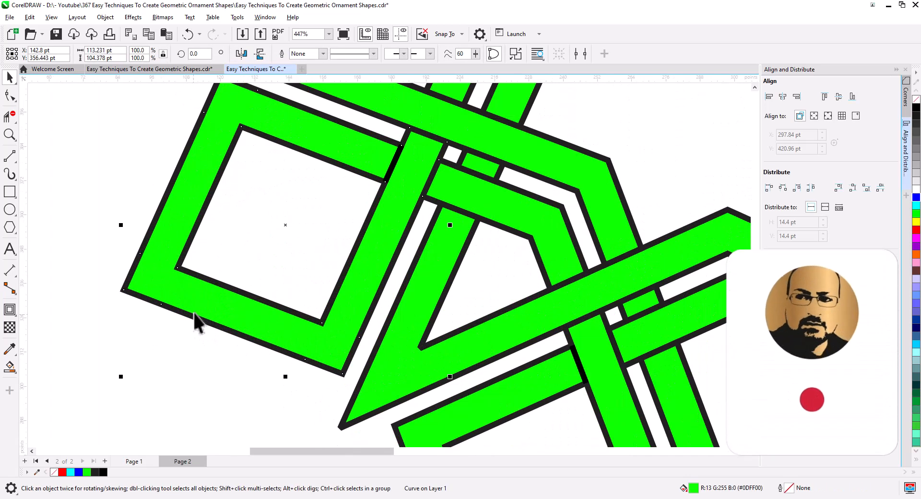
pyautogui.press('Delete')
pyautogui.click(300, 354)
pyautogui.press('Delete')
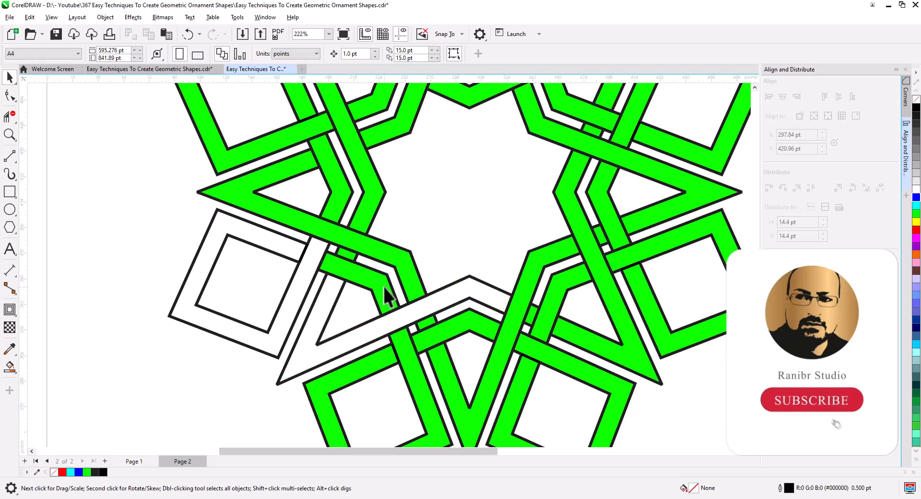
# Delete the green fill shapes of the lower-left inner band, left star point, upper-left star point and crossing piece.
pyautogui.click(384, 287)
pyautogui.press('Delete')
pyautogui.click(363, 253)
pyautogui.press('Delete')
pyautogui.click(349, 254)
pyautogui.press('Delete')
pyautogui.click(336, 211)
pyautogui.press('Delete')
# Delete the green fill shapes of the upper-left square frame and the inner bands beside it.
pyautogui.moveTo(314, 244); pyautogui.dragTo(335, 363)
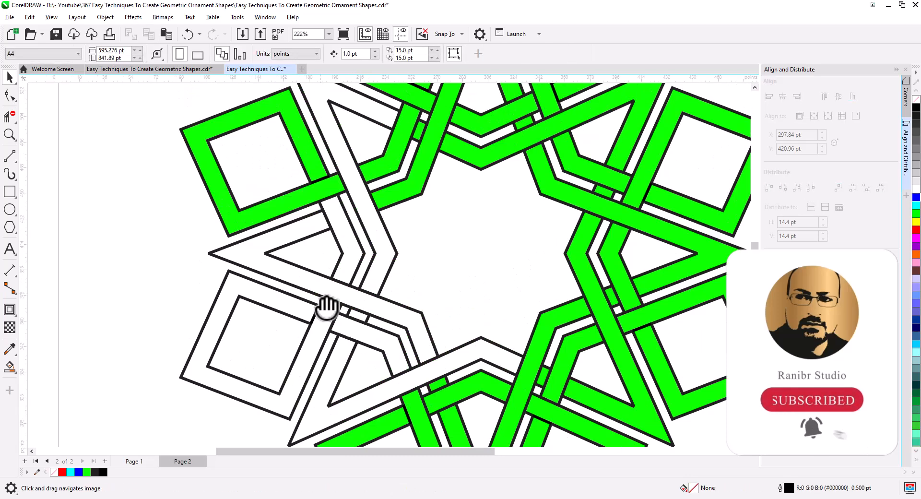
pyautogui.click(337, 246)
pyautogui.press('Delete')
pyautogui.click(387, 231)
pyautogui.press('Delete')
pyautogui.doubleClick(414, 257)
pyautogui.press('Delete')
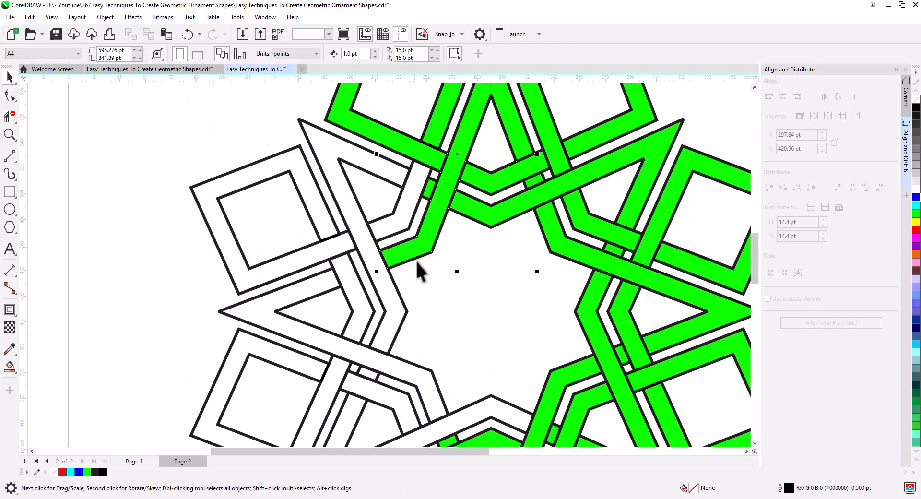
# Delete the green fill shapes of the top star point, top-left square frame, upper-right star point and crossing piece.
pyautogui.click(479, 209)
pyautogui.press('Delete')
pyautogui.click(430, 191)
pyautogui.press('Delete')
pyautogui.click(423, 156)
pyautogui.press('Delete')
pyautogui.click(492, 185)
pyautogui.press('Delete')
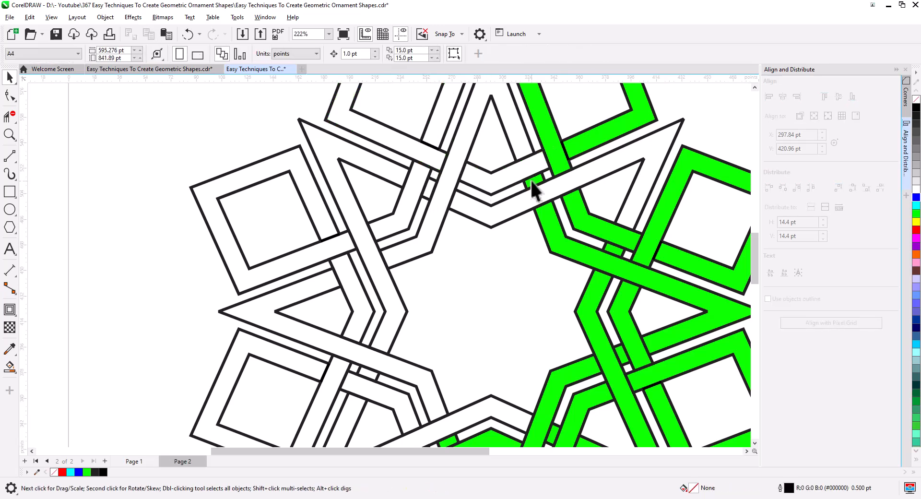
# Delete the green fill shapes of the top-right and upper-right square frames, right star point and nearby crossing pieces.
pyautogui.click(550, 228)
pyautogui.press('Delete')
pyautogui.moveTo(541, 251); pyautogui.dragTo(386, 383)
pyautogui.click(408, 291)
pyautogui.press('Delete')
pyautogui.click(447, 361)
pyautogui.press('Delete')
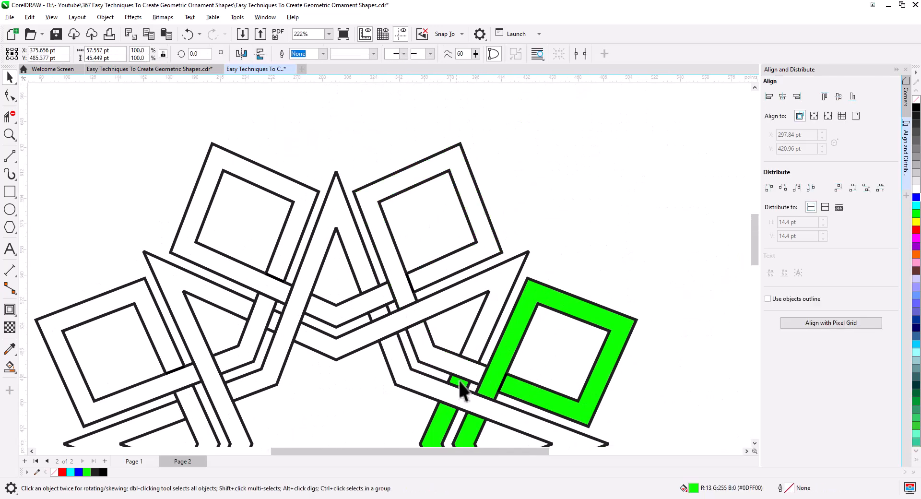
pyautogui.moveTo(480, 383); pyautogui.dragTo(332, 258)
pyautogui.click(355, 271)
pyautogui.press('Delete')
# Delete the green fill shapes of the lower-right star point, lower-right square frame and bottom-right square frame.
pyautogui.moveTo(321, 300); pyautogui.dragTo(337, 216)
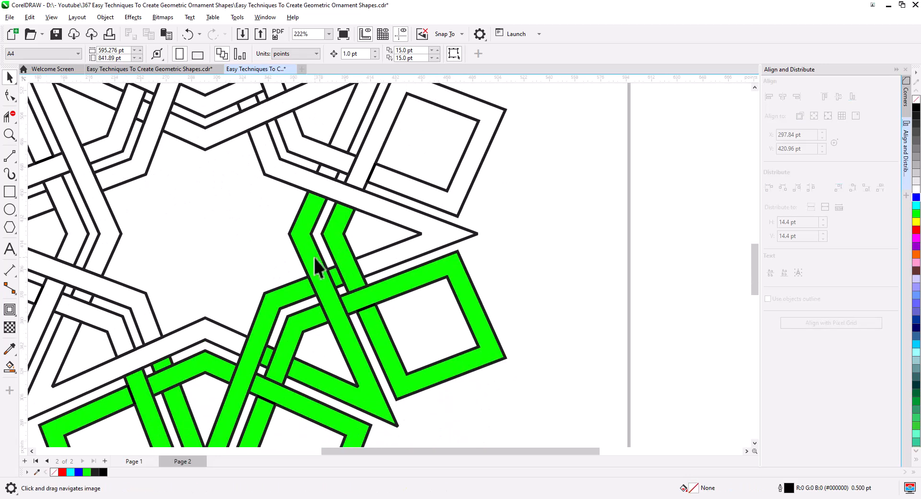
pyautogui.click(319, 267)
pyautogui.press('Delete')
pyautogui.click(376, 302)
pyautogui.press('Delete')
pyautogui.click(304, 327)
pyautogui.press('Delete')
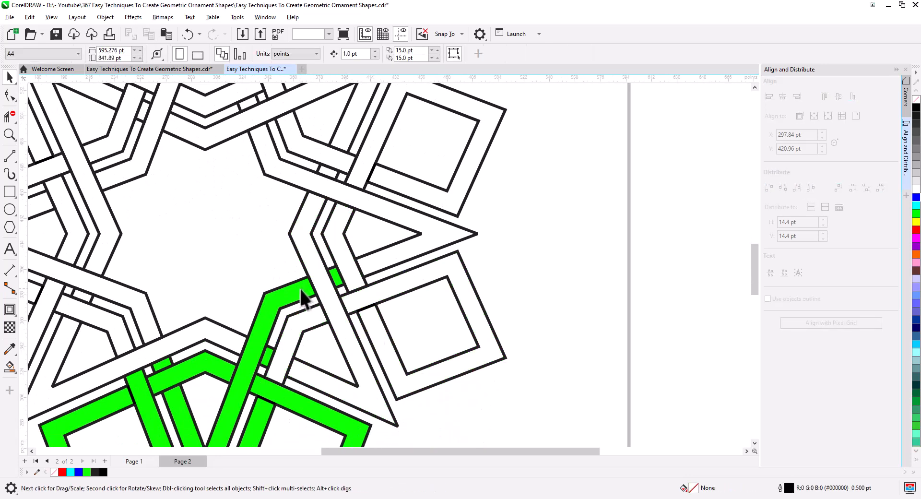
# Delete the remaining green fill shapes of the bottom star point, bottom-left square frame and nearby crossing pieces.
pyautogui.click(302, 289)
pyautogui.press('Delete')
pyautogui.click(336, 279)
pyautogui.press('Delete')
pyautogui.moveTo(327, 359); pyautogui.dragTo(351, 241)
pyautogui.click(297, 271)
pyautogui.press('Delete')
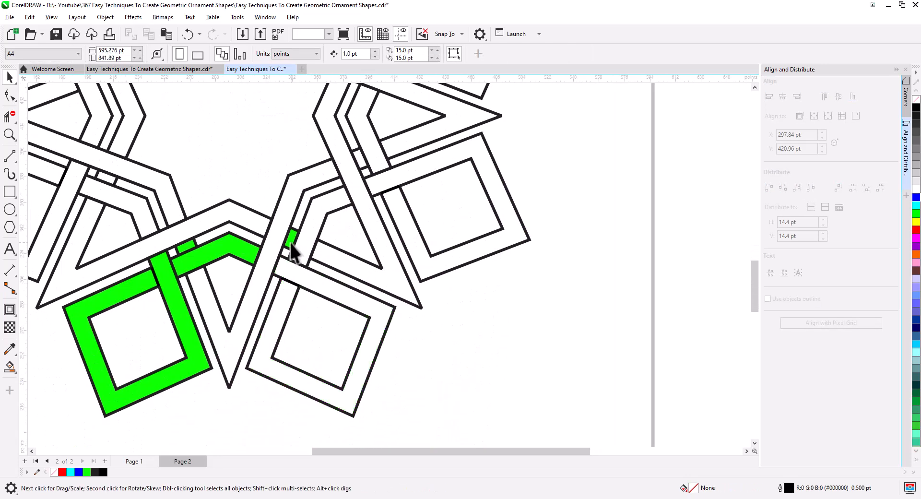
pyautogui.click(170, 293)
pyautogui.press('Delete')
# Select all the black outline objects and combine them into a single curve.
pyautogui.scroll(-3, 276, 343)
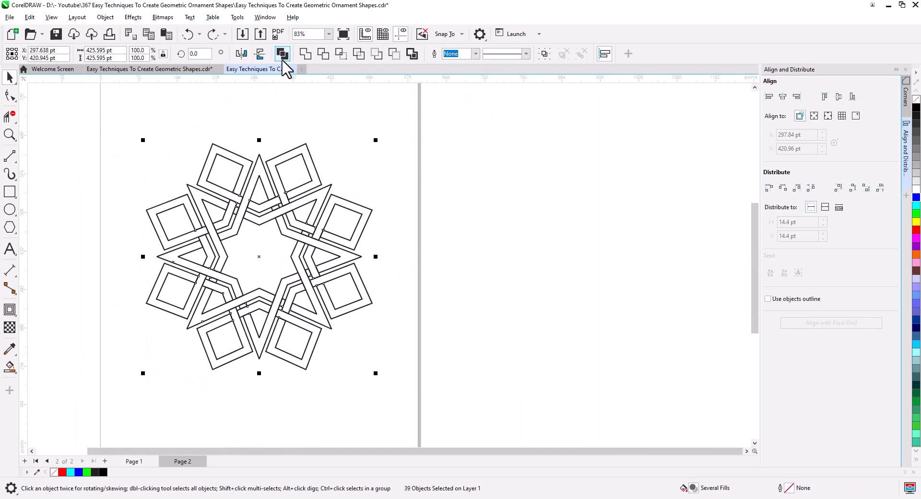
pyautogui.click(283, 54)
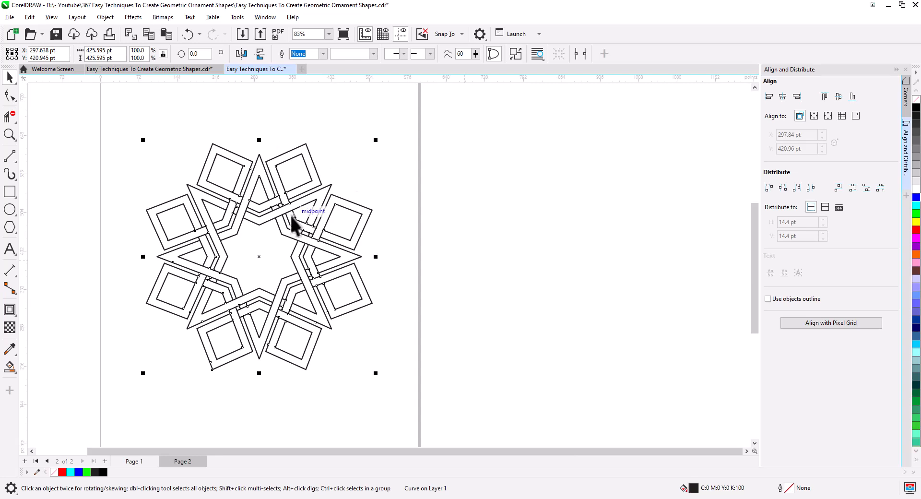
# Smart Fill the lower-left square frame, the lower-left, left and upper-left star points and the left inner bands with green.
pyautogui.scroll(1, 267, 214)
pyautogui.scroll(1, 310, 229)
pyautogui.moveTo(245, 250); pyautogui.dragTo(321, 239)
pyautogui.scroll(-1, 310, 229)
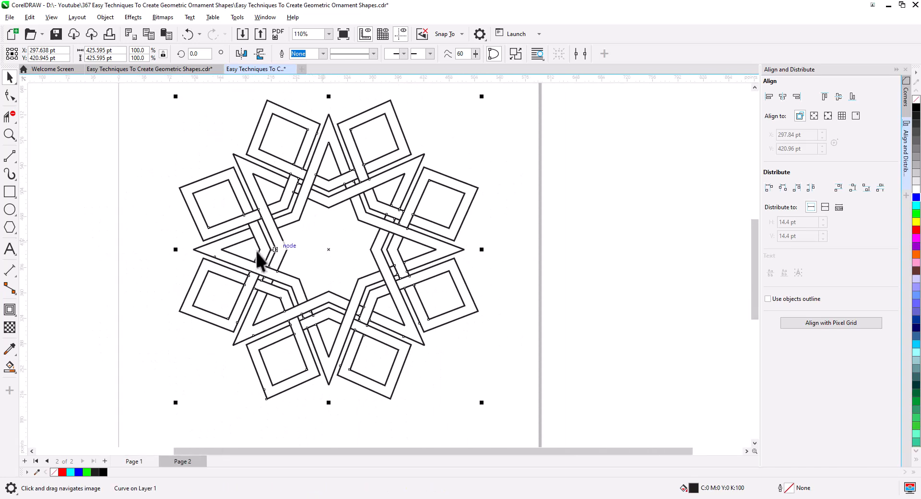
pyautogui.click(218, 324)
pyautogui.click(249, 330)
pyautogui.click(283, 300)
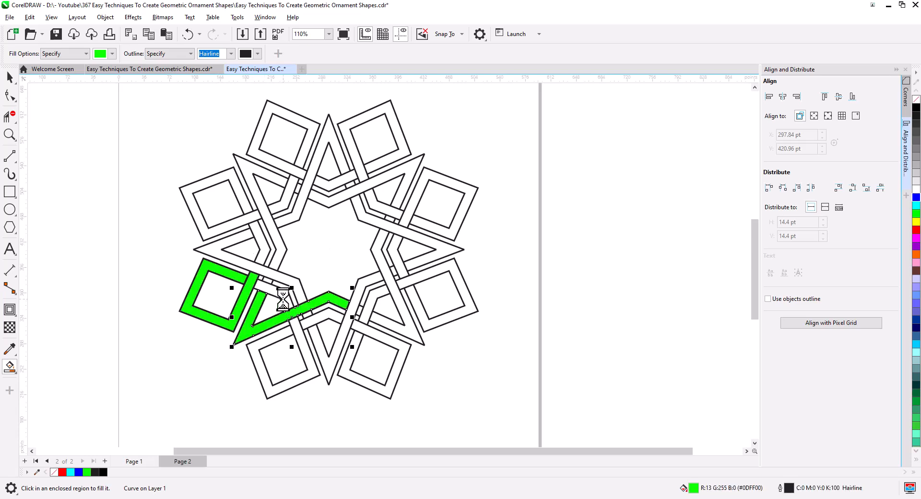
pyautogui.click(288, 281)
pyautogui.click(281, 258)
pyautogui.click(267, 248)
# Smart Fill the upper-left and top-left square frames, the top star point and adjoining inner bands with green.
pyautogui.click(225, 224)
pyautogui.click(279, 210)
pyautogui.click(288, 221)
pyautogui.click(298, 171)
pyautogui.click(334, 187)
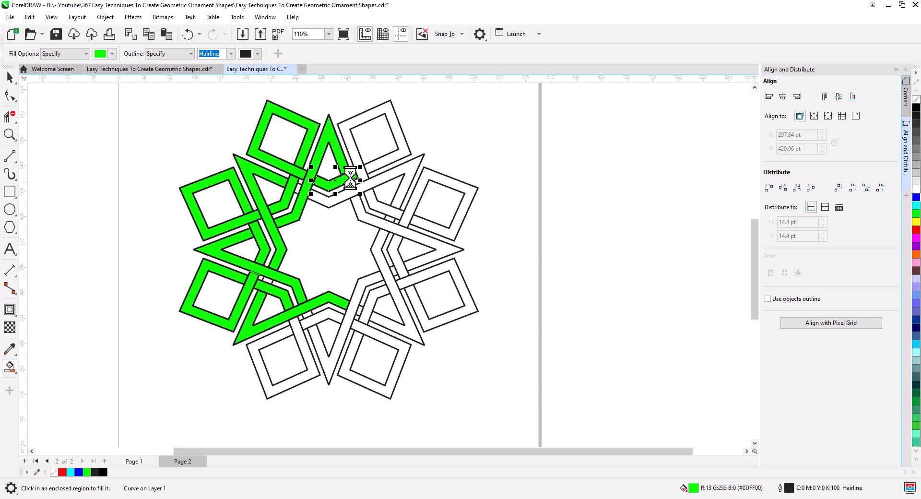
# Smart Fill the top-right and upper-right square frames and the upper-right, right and lower-right star points with green.
pyautogui.click(356, 165)
pyautogui.click(354, 193)
pyautogui.click(360, 210)
pyautogui.click(410, 215)
pyautogui.click(385, 210)
pyautogui.click(382, 239)
pyautogui.click(394, 244)
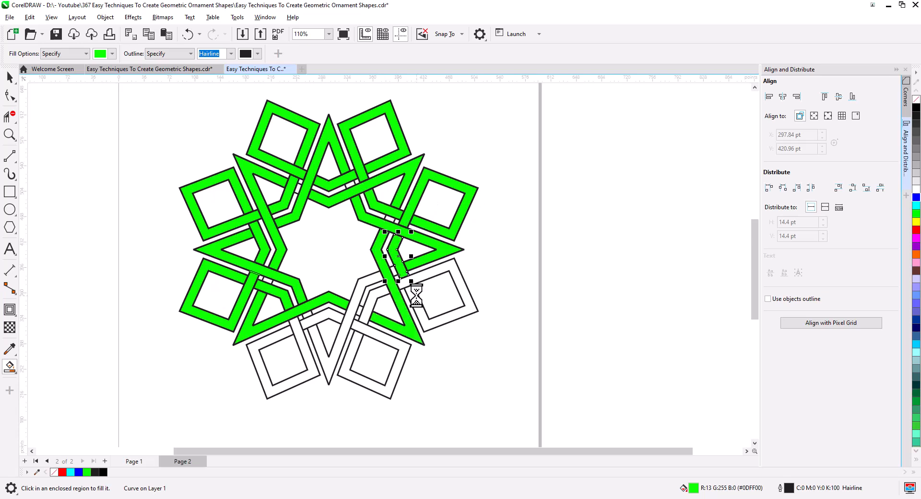
# Smart Fill the lower-right square frame, both bottom square frames, the bottom star point and adjoining bands with green.
pyautogui.click(416, 294)
pyautogui.click(372, 298)
pyautogui.click(370, 282)
pyautogui.click(373, 334)
pyautogui.click(319, 320)
pyautogui.click(300, 341)
# Smart Fill the small crossing pieces between the interlaced bands around the ornament with green.
pyautogui.scroll(3, 312, 318)
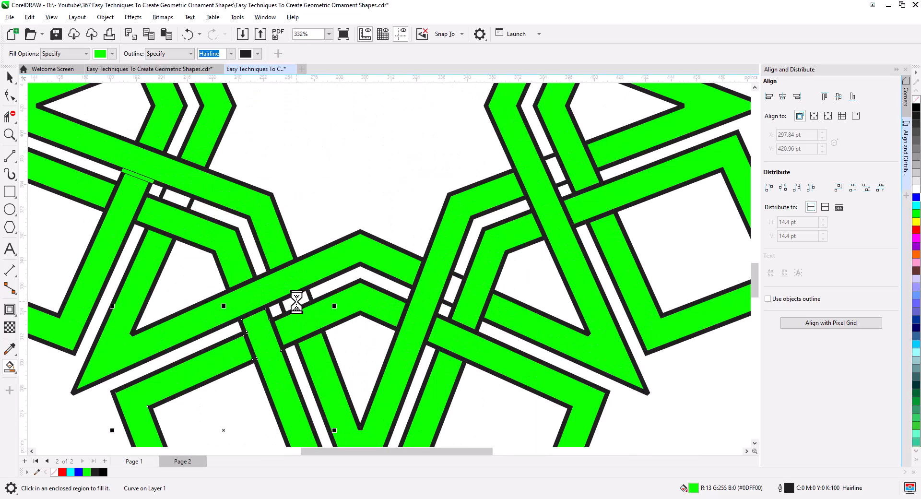
pyautogui.click(296, 302)
pyautogui.click(171, 205)
pyautogui.moveTo(231, 182); pyautogui.dragTo(298, 237)
pyautogui.click(298, 228)
pyautogui.moveTo(571, 322); pyautogui.dragTo(477, 371)
pyautogui.click(479, 363)
pyautogui.click(365, 262)
pyautogui.scroll(-2, 366, 312)
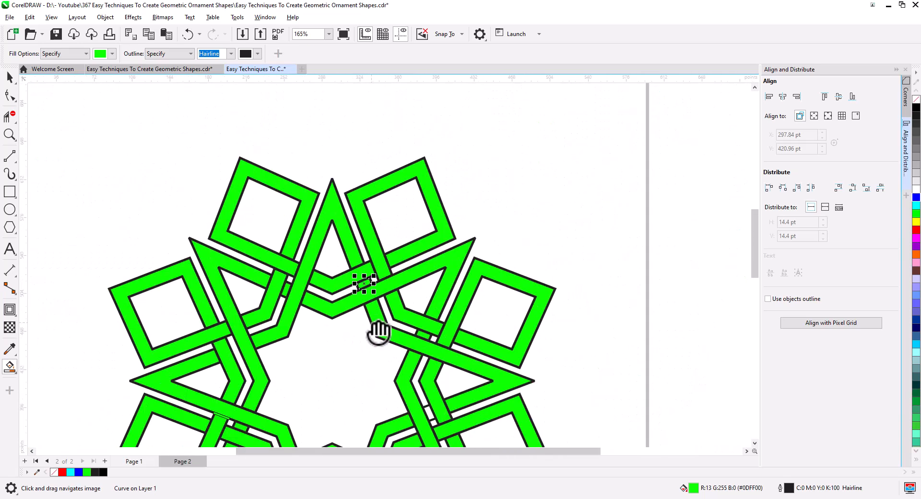
pyautogui.moveTo(379, 331); pyautogui.dragTo(322, 204)
pyautogui.click(371, 291)
# Delete the nodes of the extra strip overlapping the left star point band with the Shape tool, then deselect the band.
pyautogui.scroll(-1, 330, 343)
pyautogui.scroll(4, 222, 315)
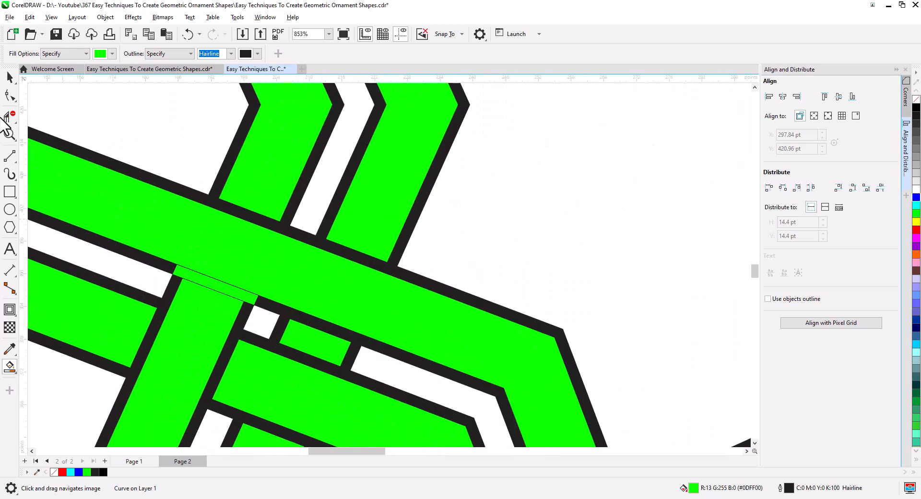
pyautogui.click(8, 77)
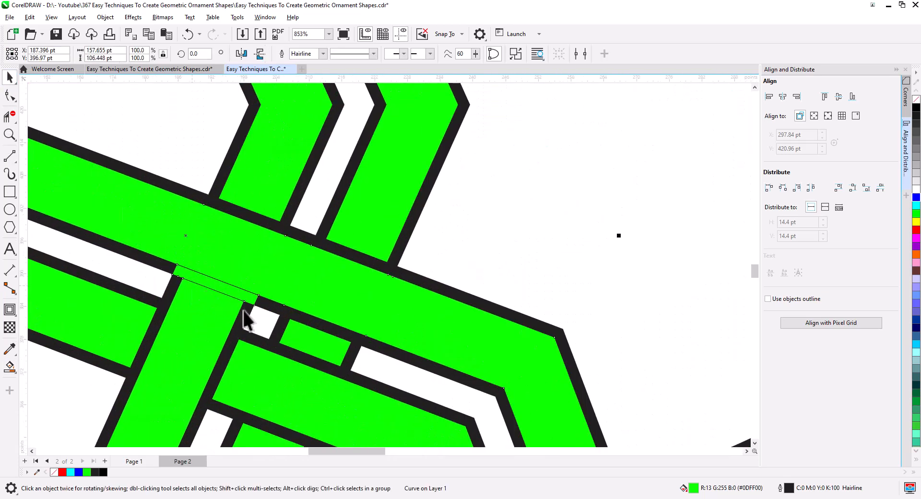
pyautogui.click(9, 95)
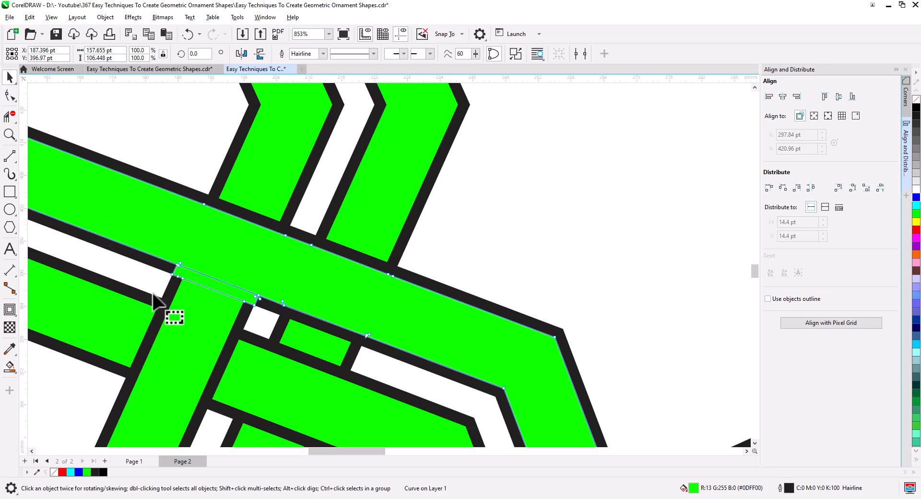
pyautogui.moveTo(160, 249); pyautogui.dragTo(263, 320)
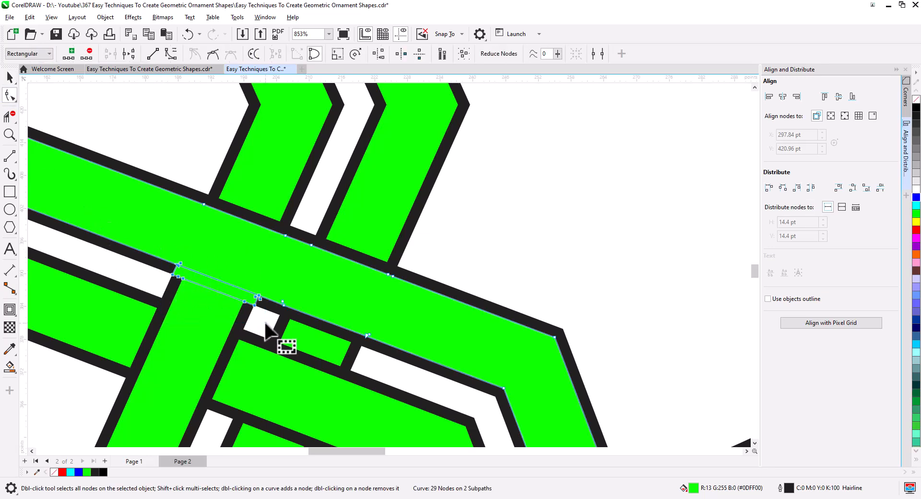
pyautogui.press('Delete')
pyautogui.scroll(-5, 250, 336)
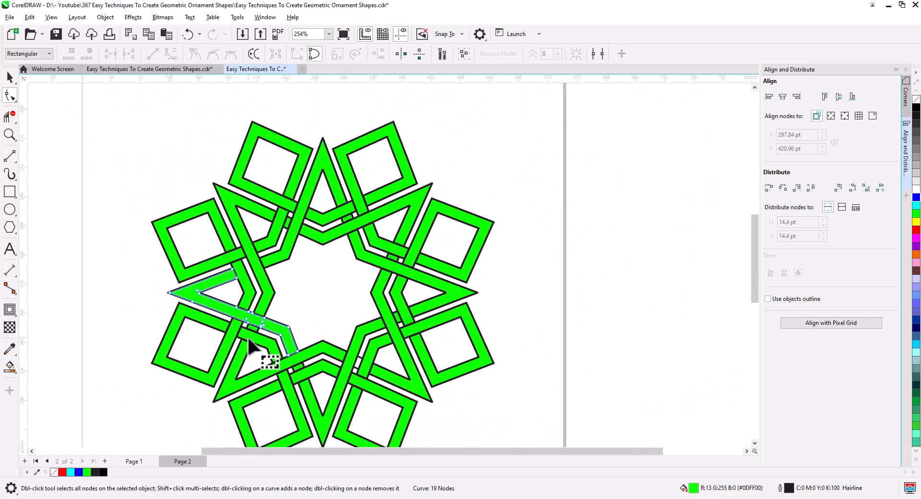
pyautogui.moveTo(280, 365); pyautogui.dragTo(275, 323)
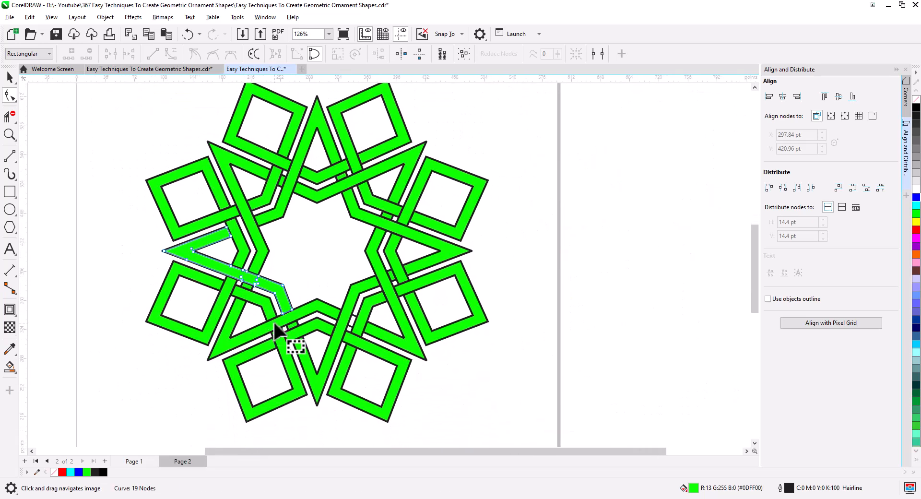
pyautogui.click(10, 78)
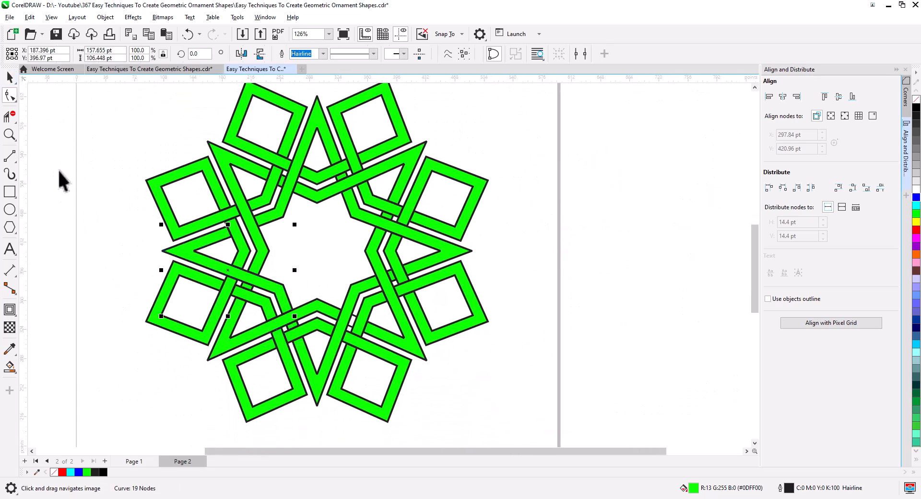
pyautogui.click(104, 250)
pyautogui.scroll(-2, 276, 341)
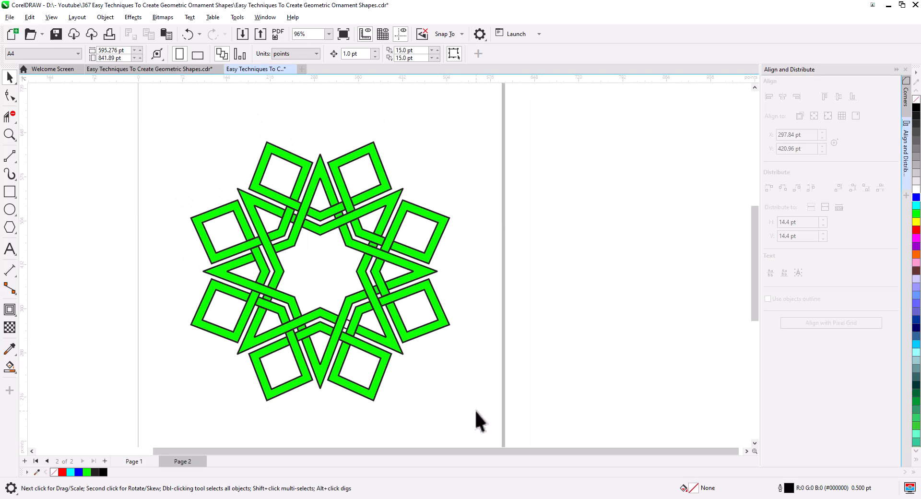
# Select all the green filled pieces without the outline curve and move them horizontally off the page, to the right of the outlined ornament.
pyautogui.hotkey('ctrl', 'a')
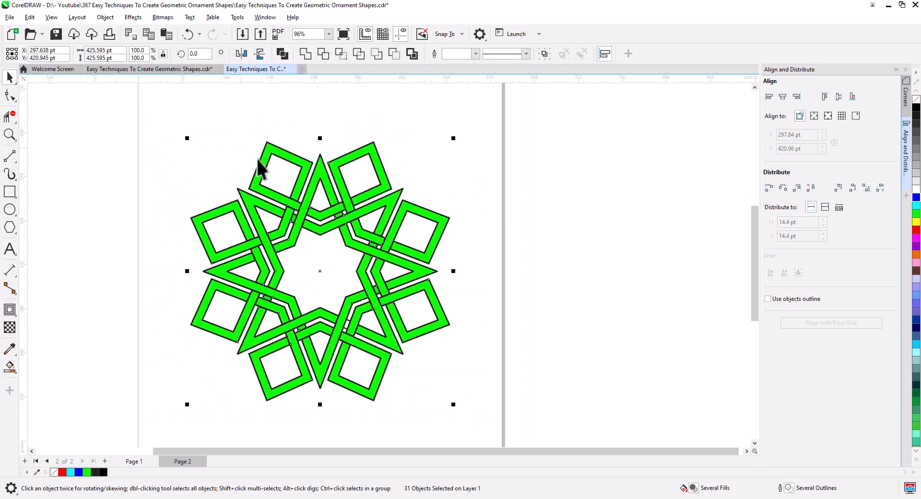
pyautogui.scroll(8, 261, 168)
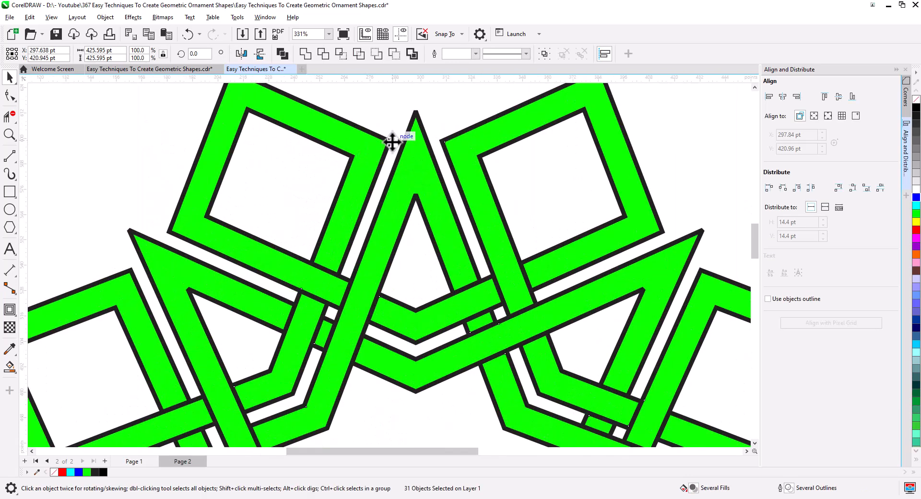
pyautogui.scroll(-8, 372, 194)
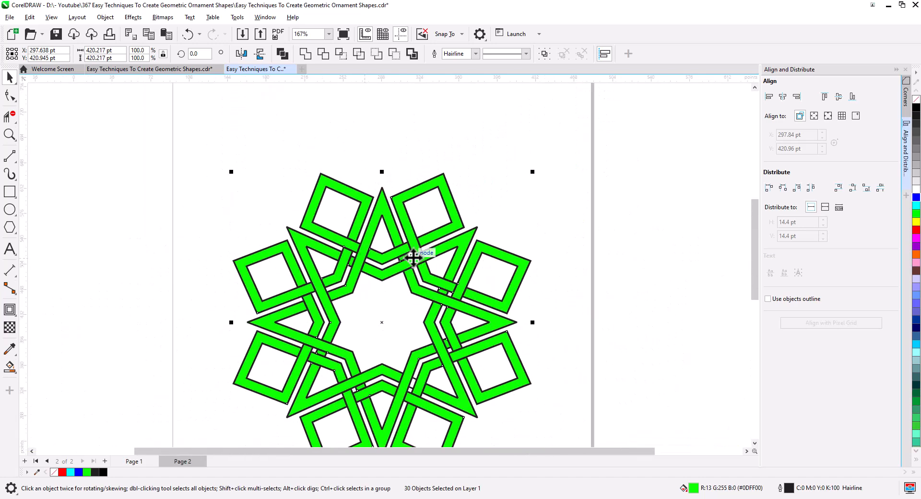
pyautogui.moveTo(413, 243); pyautogui.dragTo(711, 255)
pyautogui.moveTo(552, 310); pyautogui.dragTo(321, 231)
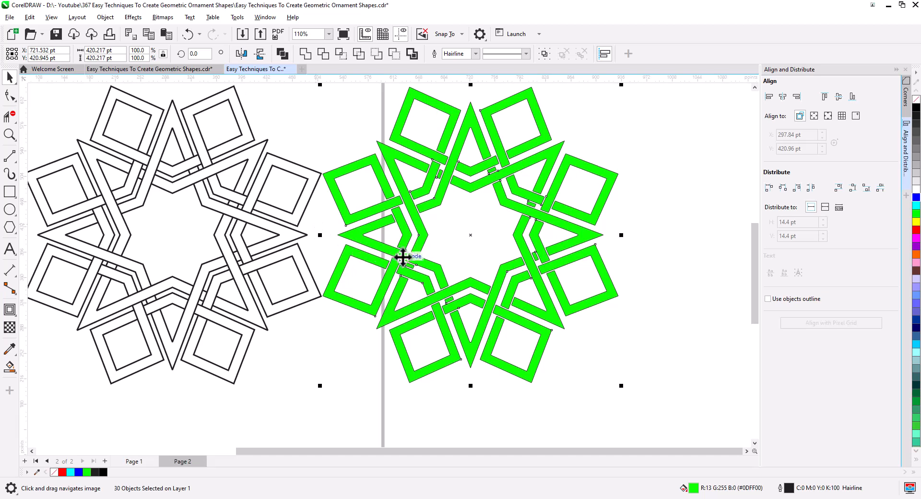
pyautogui.moveTo(406, 260); pyautogui.dragTo(449, 264)
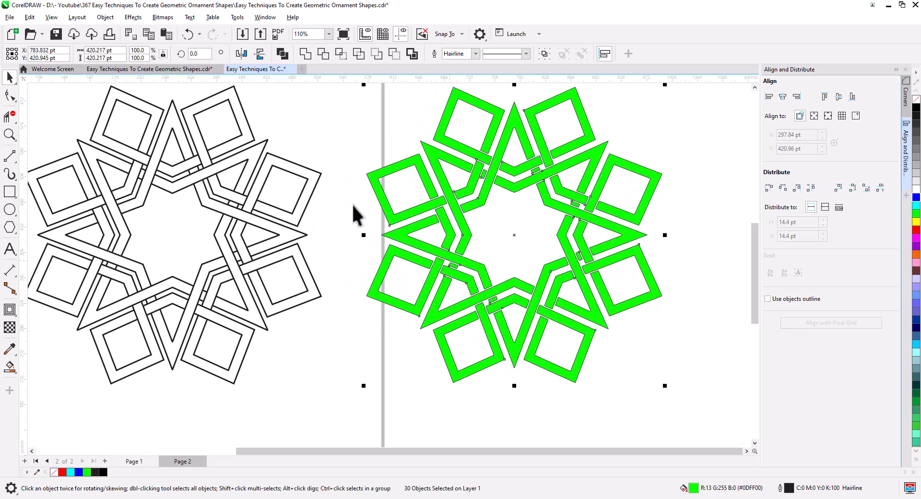
# Combine the moved green pieces into one curve with no outline and a solid black fill, then deselect it.
pyautogui.hotkey('ctrl', 'l')
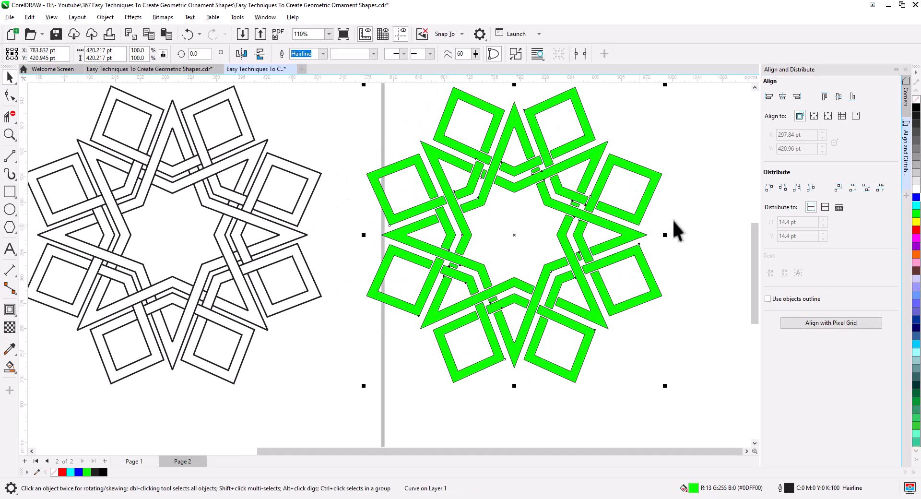
pyautogui.rightClick(917, 101)
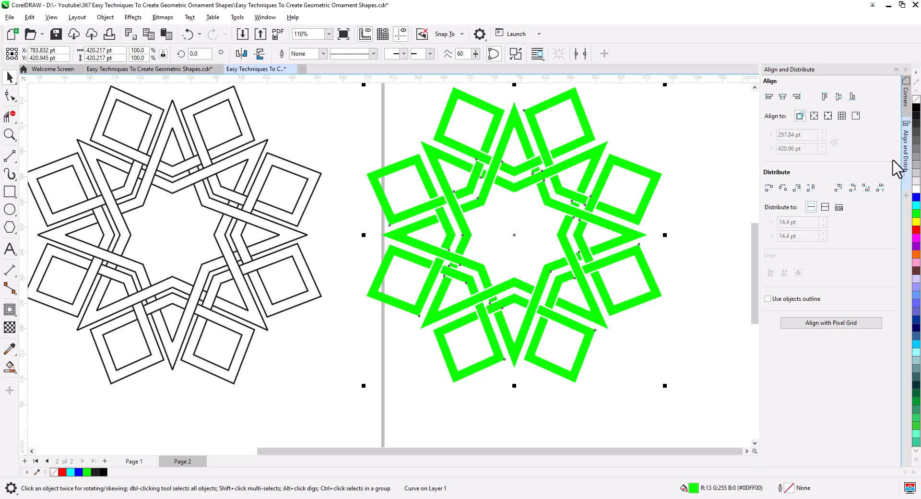
pyautogui.click(917, 109)
pyautogui.click(690, 257)
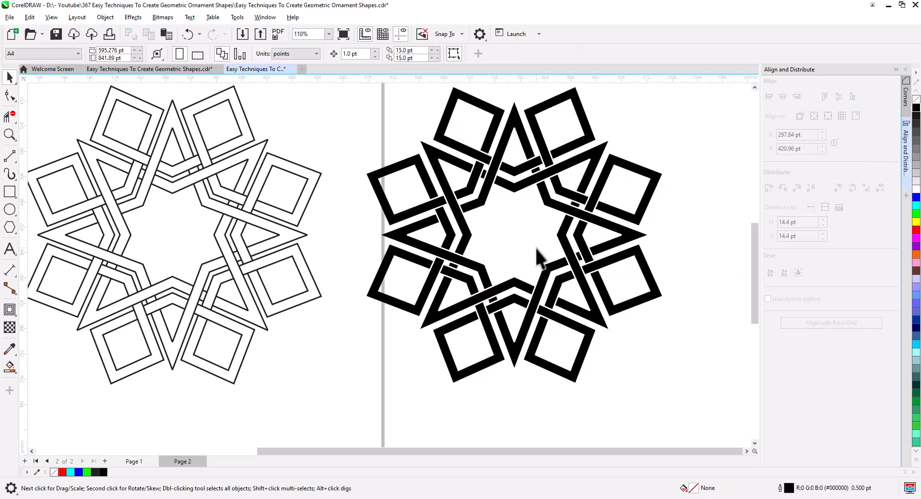
pyautogui.scroll(-2, 391, 289)
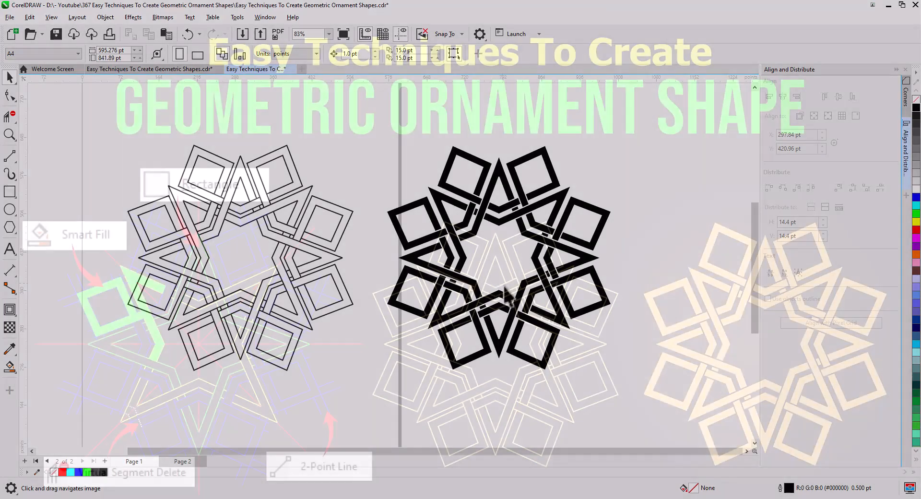